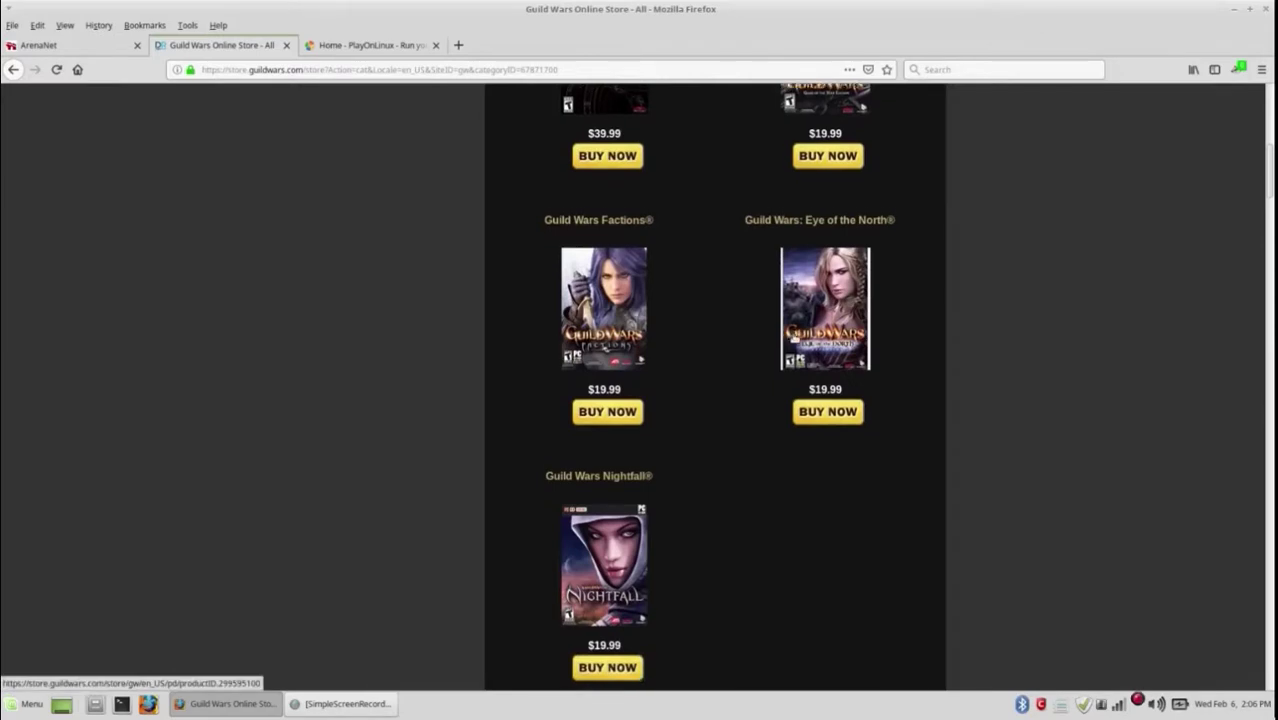
Step: Scroll the Guild Wars Online Store past add-ons, unlock packs and costumes to the footer, then switch to PlayOnLinux
scroll(790, 331, "down", 4)
scroll(625, 383, "down", 5)
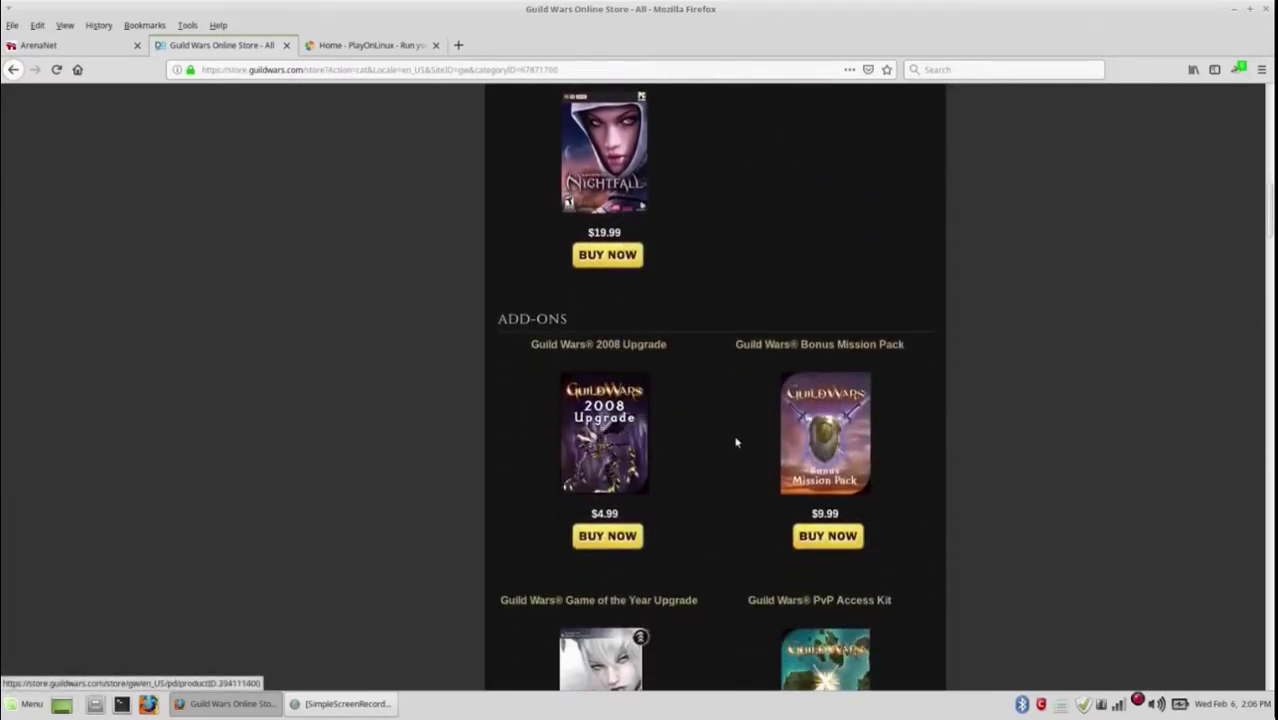
scroll(785, 434, "down", 5)
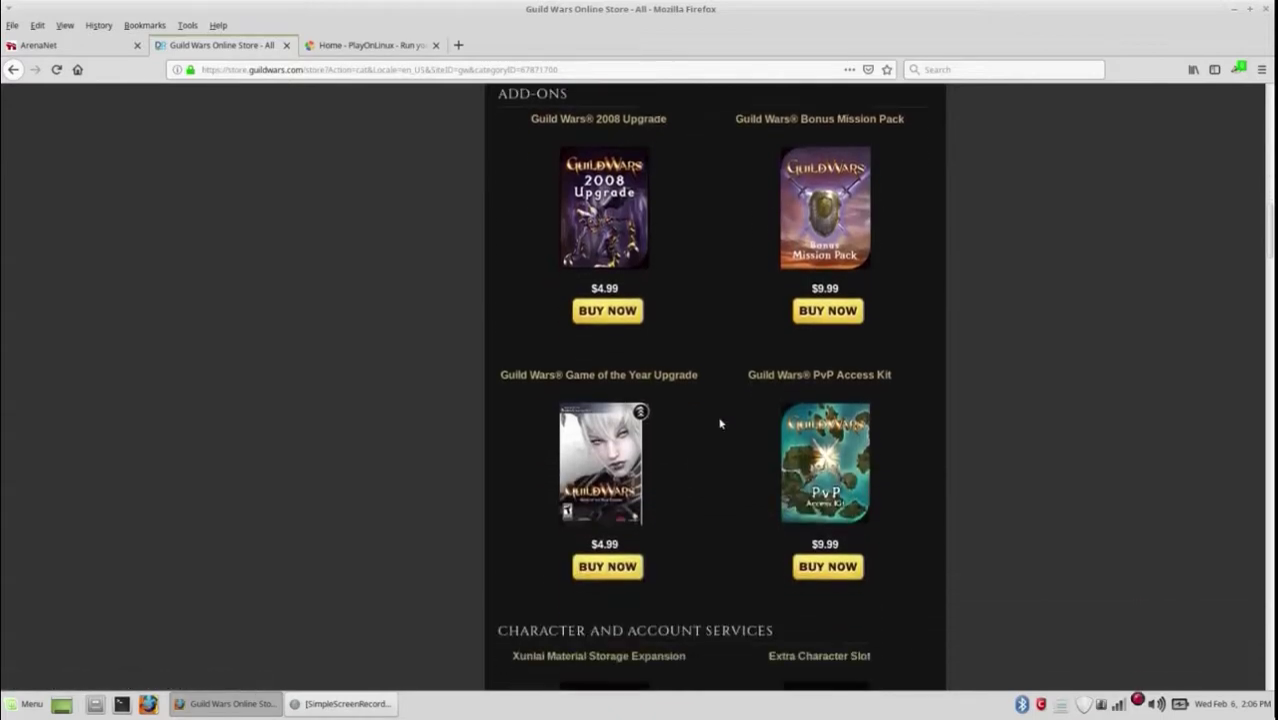
scroll(713, 443, "down", 5)
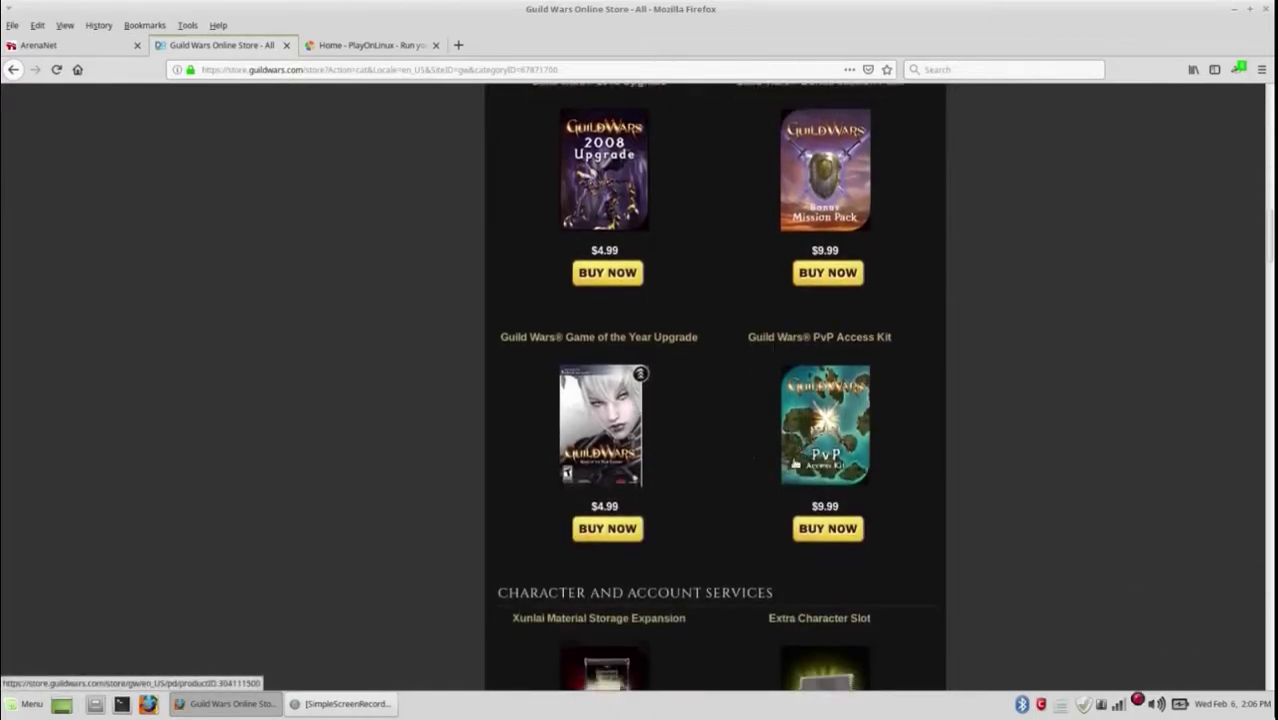
scroll(713, 443, "down", 2)
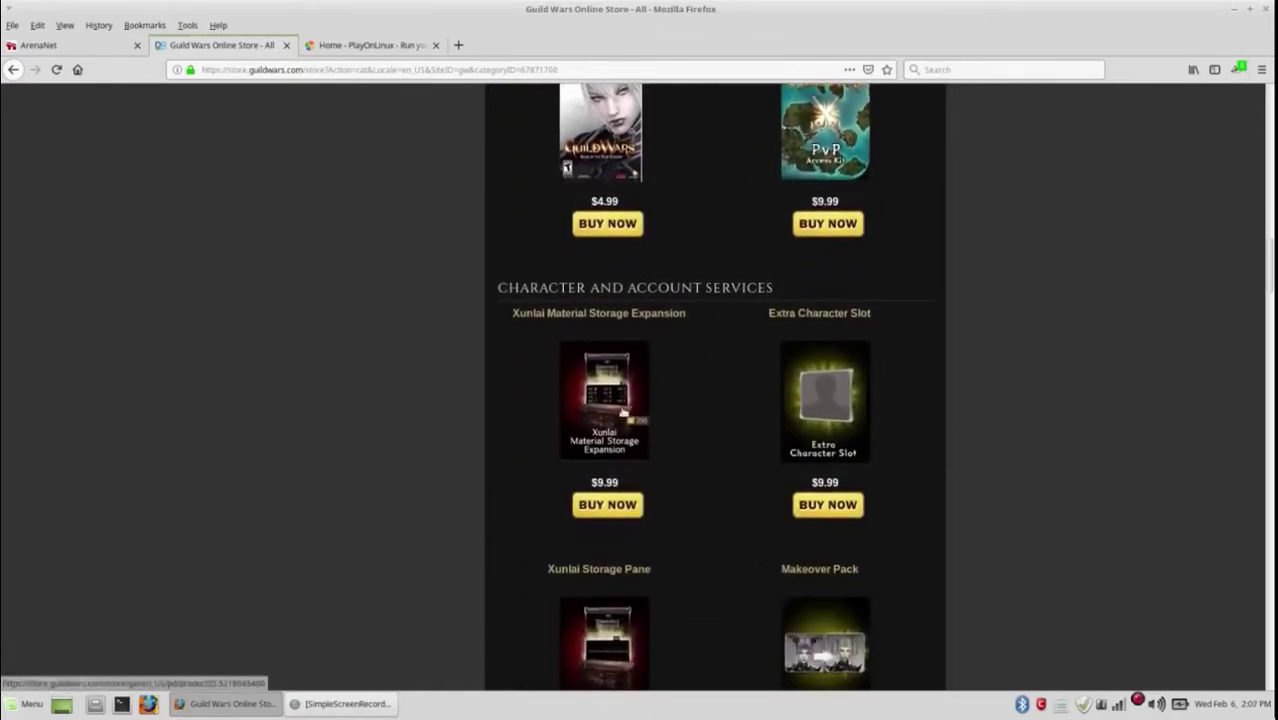
scroll(717, 414, "down", 6)
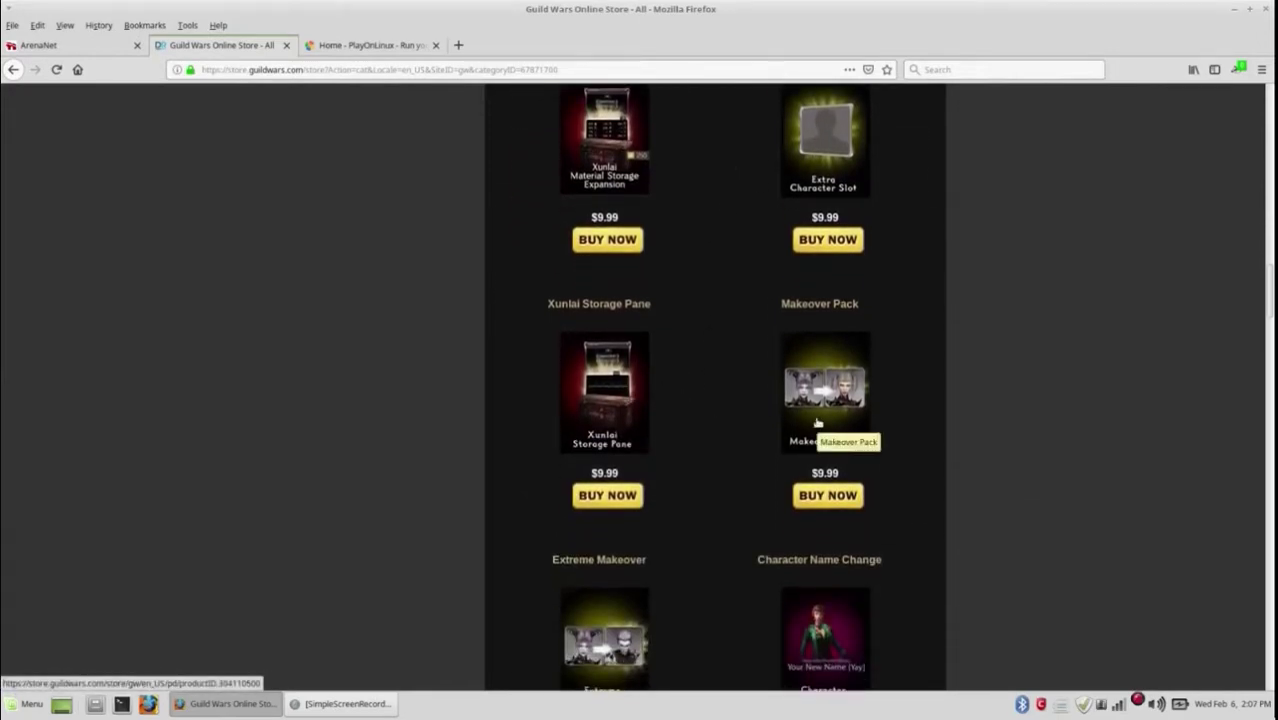
scroll(710, 402, "down", 6)
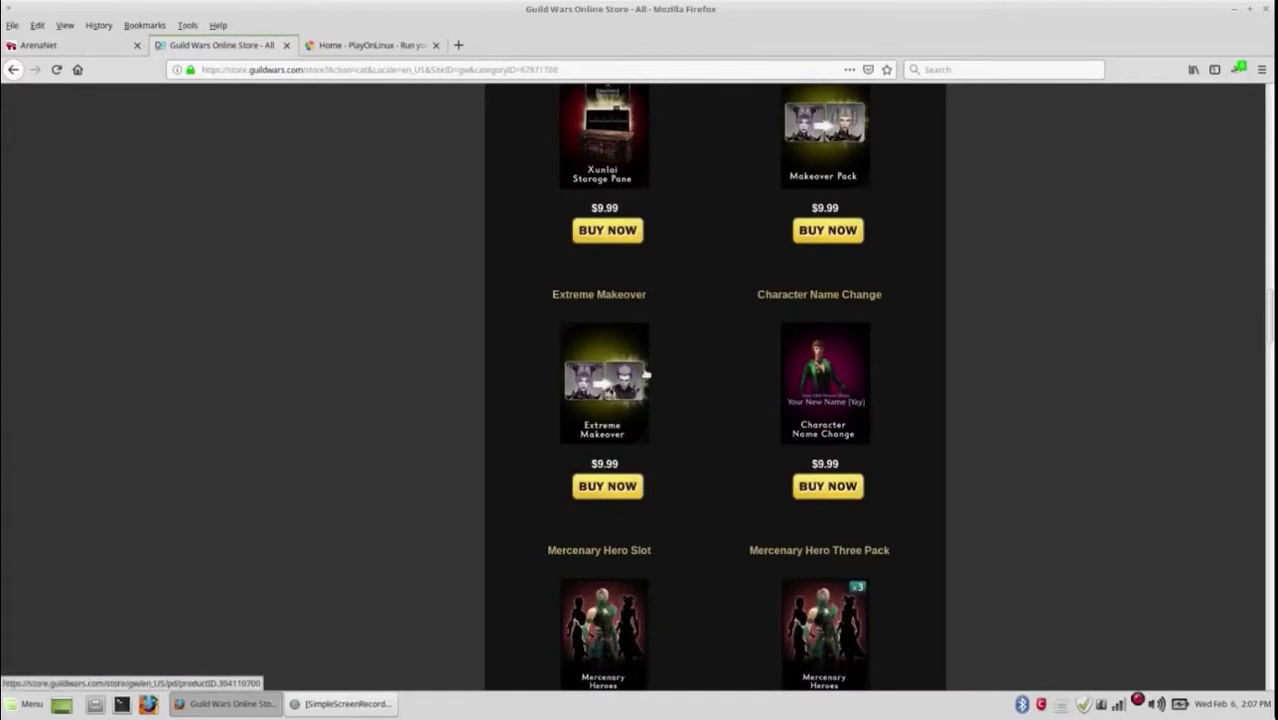
scroll(710, 391, "down", 7)
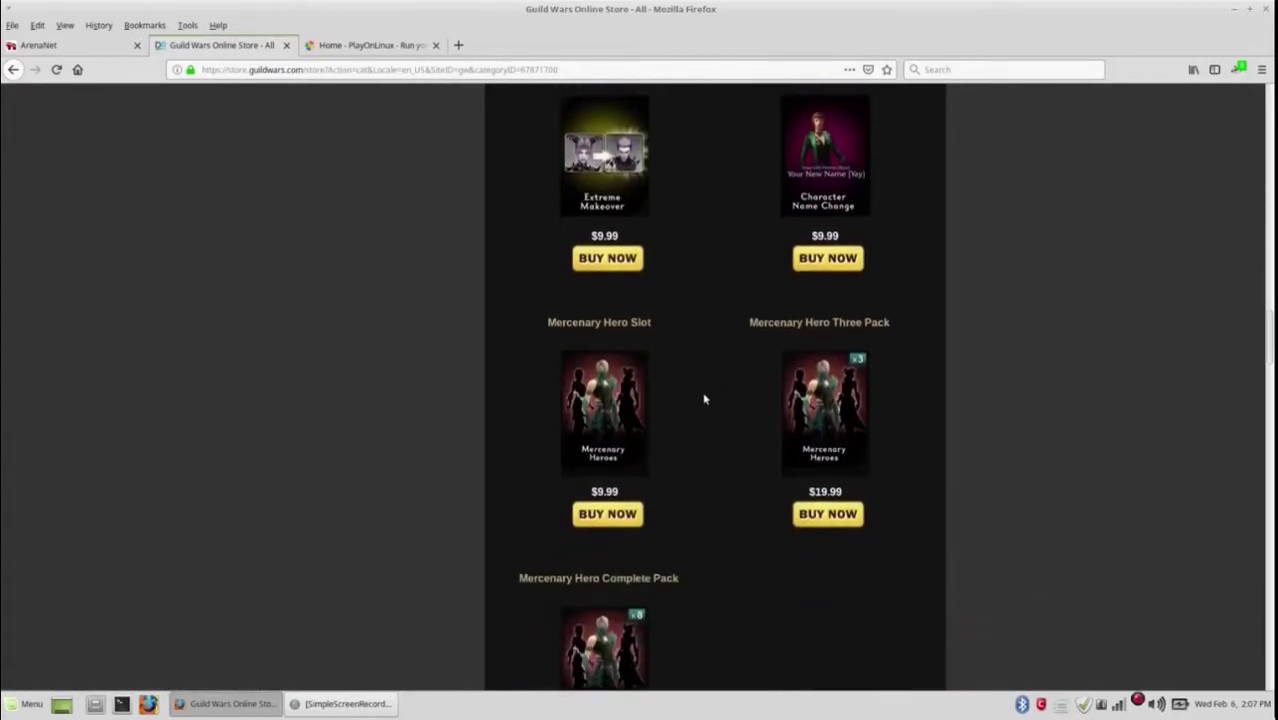
scroll(742, 379, "down", 10)
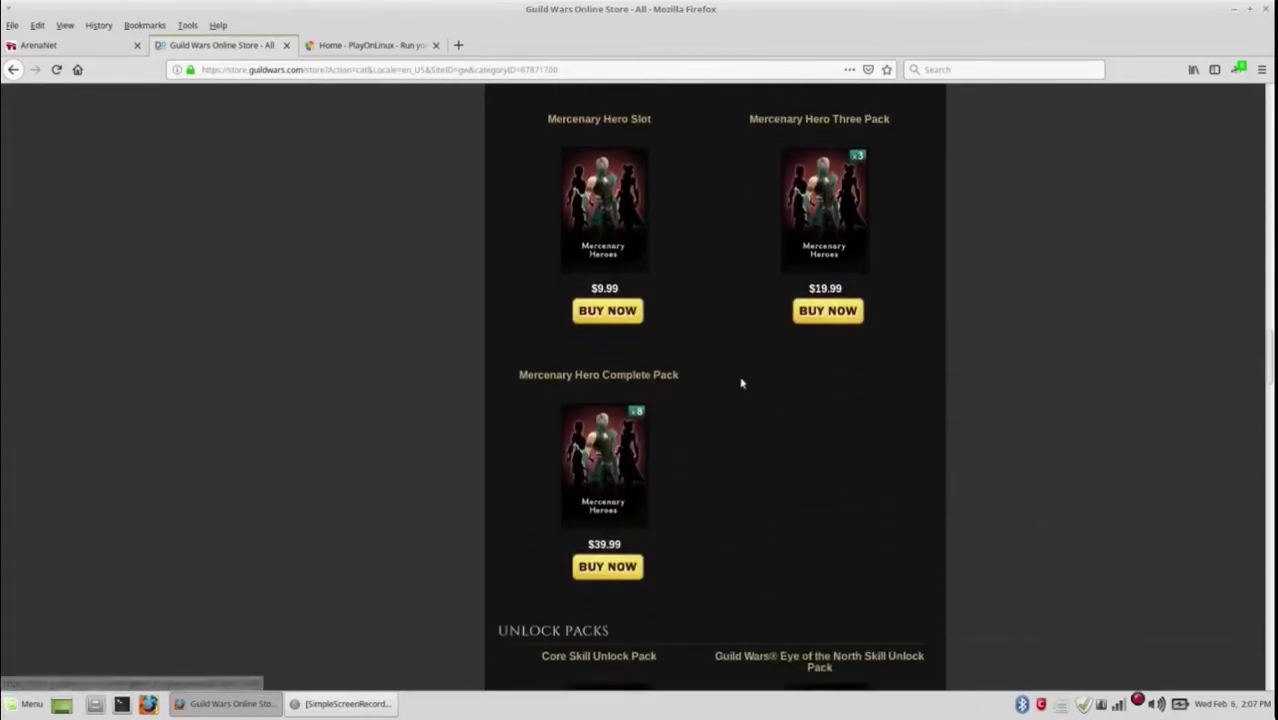
scroll(742, 379, "down", 1)
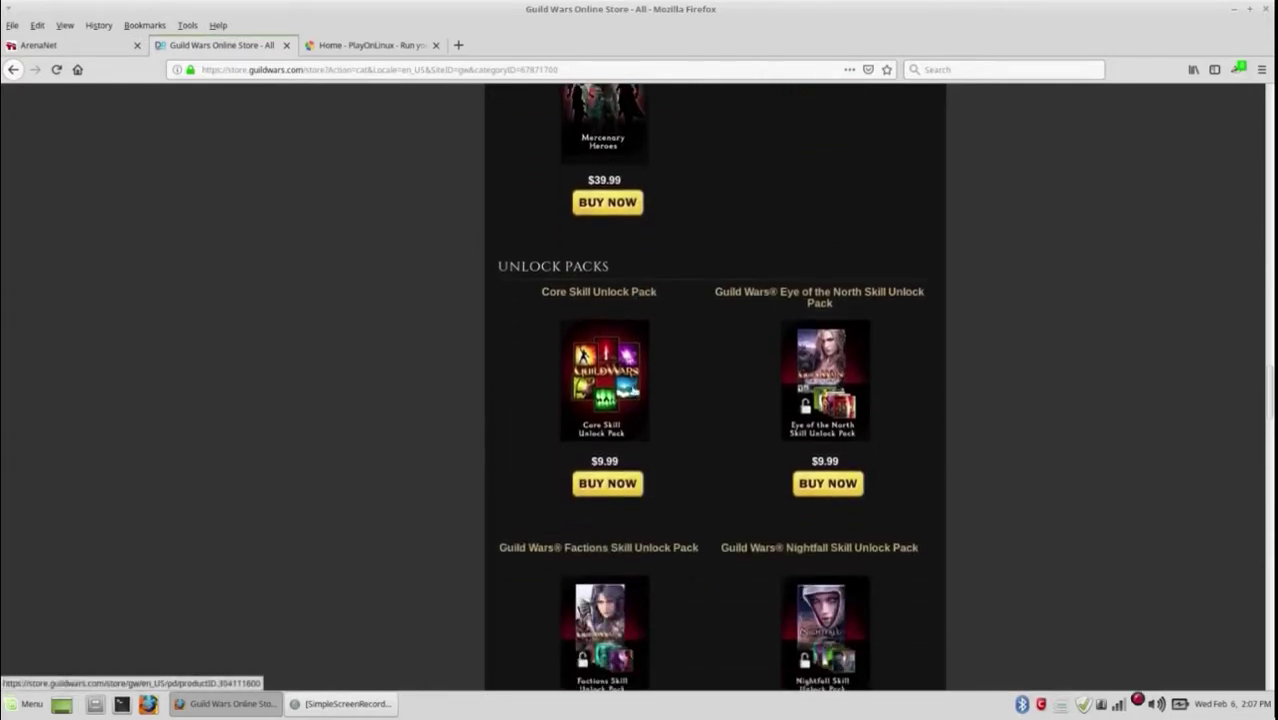
scroll(700, 390, "down", 6)
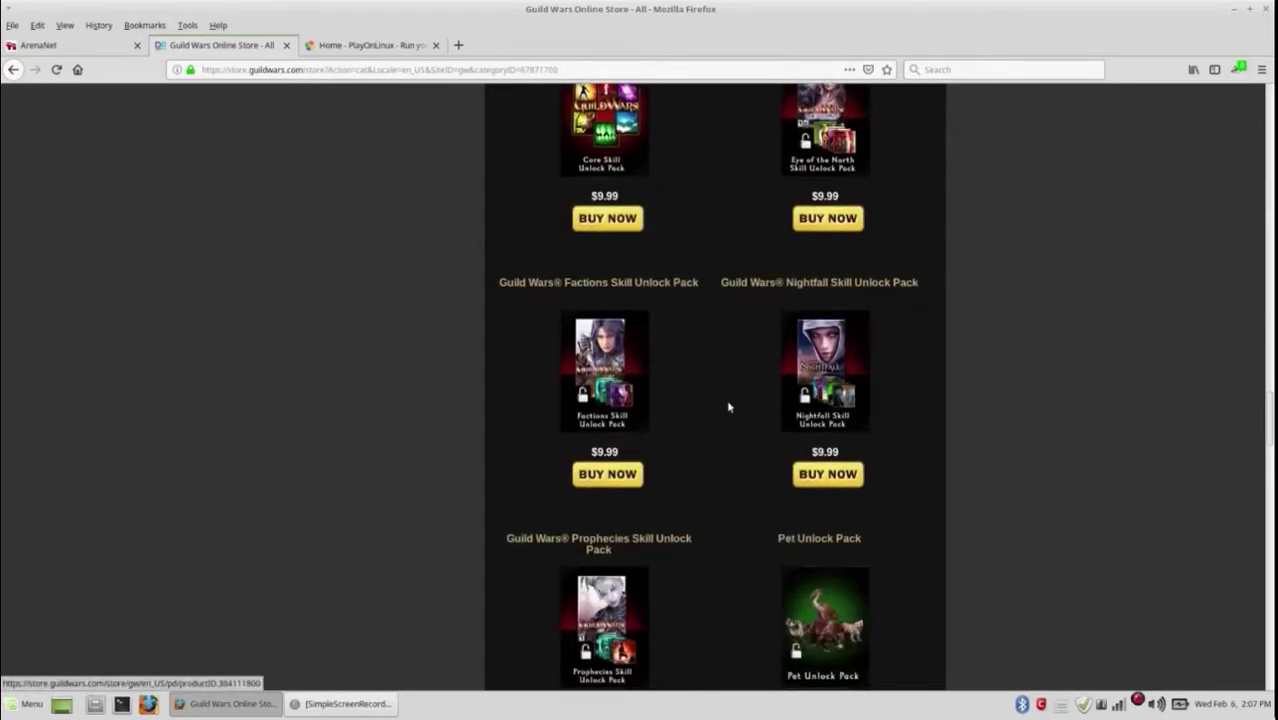
scroll(727, 405, "down", 6)
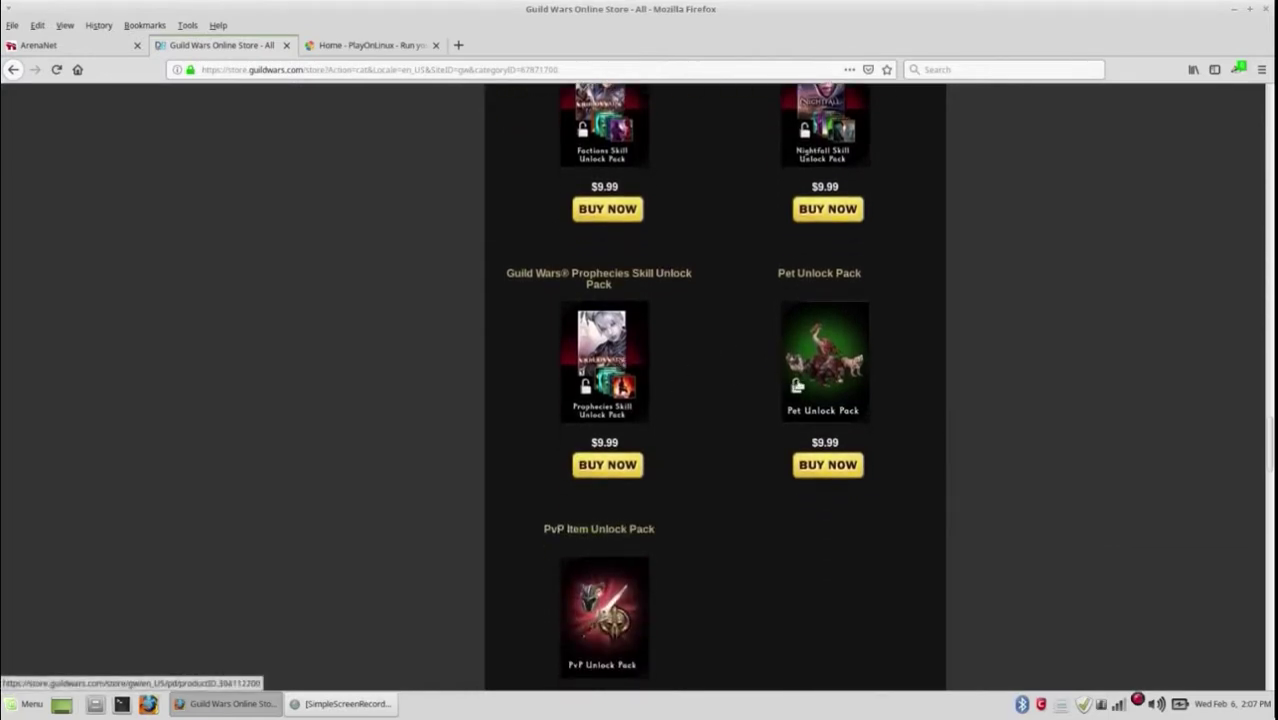
scroll(750, 391, "down", 5)
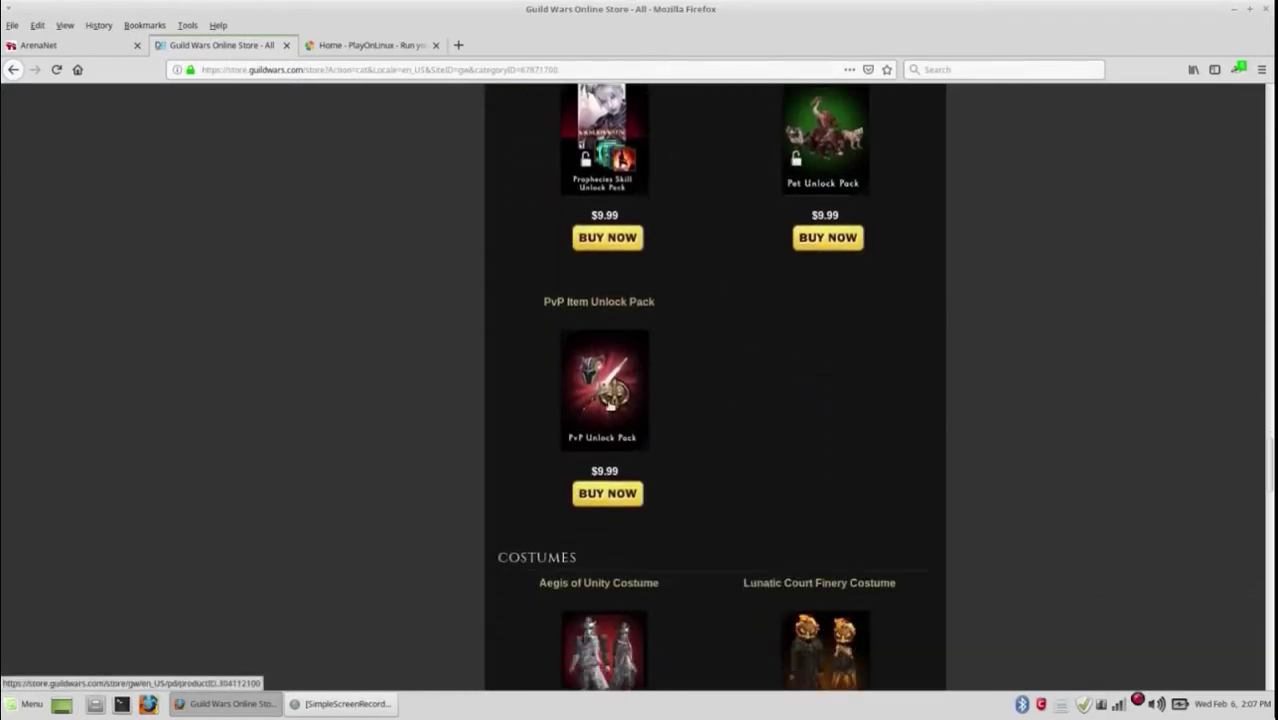
scroll(609, 403, "down", 2)
scroll(609, 403, "down", 5)
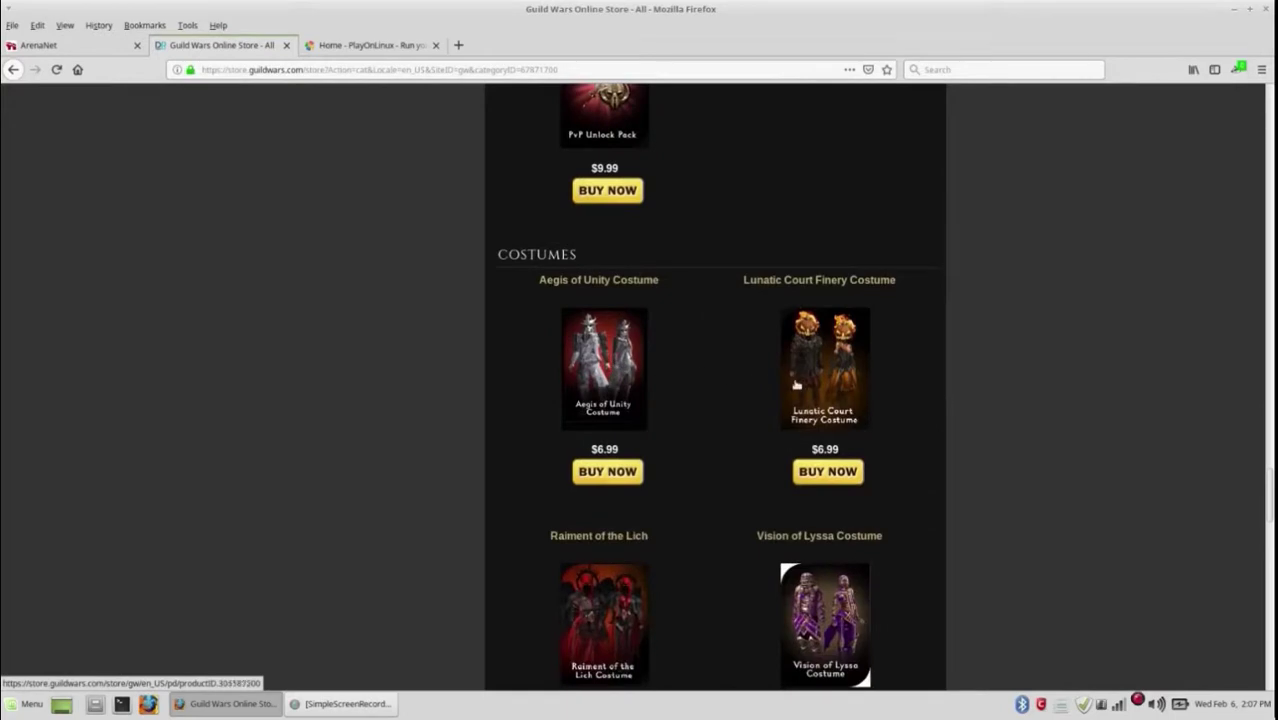
scroll(760, 390, "down", 4)
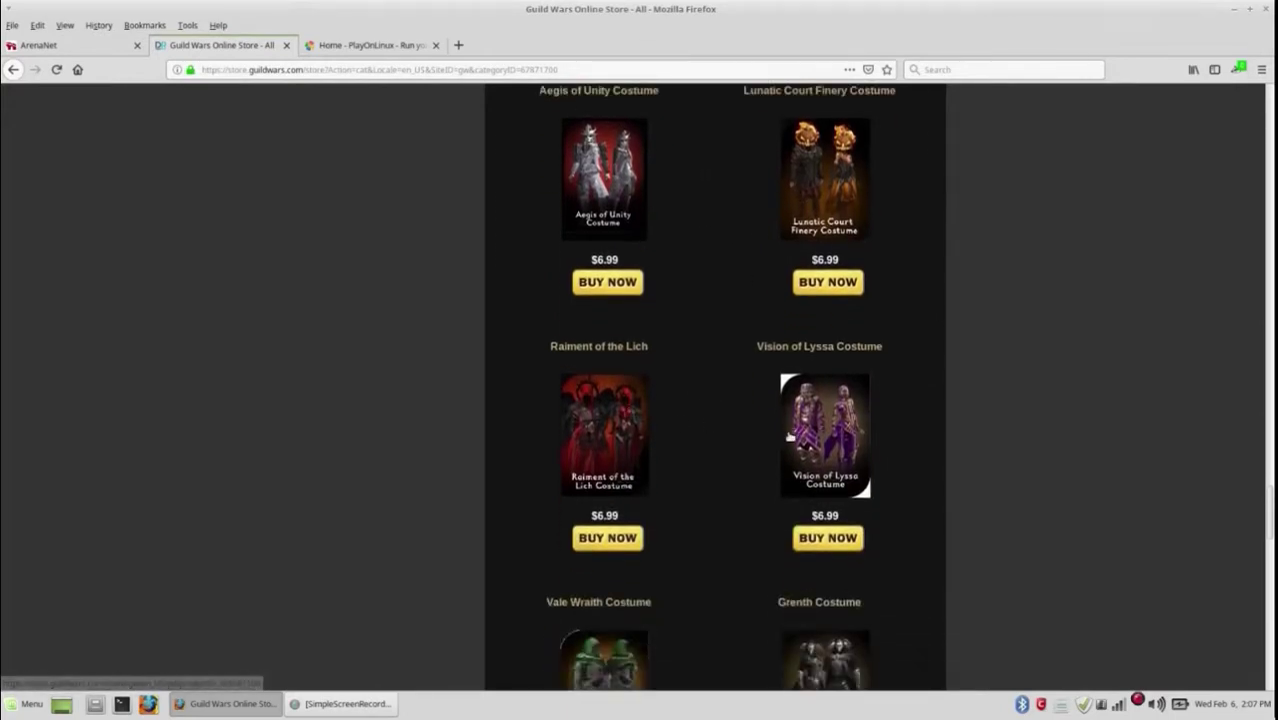
scroll(713, 422, "down", 5)
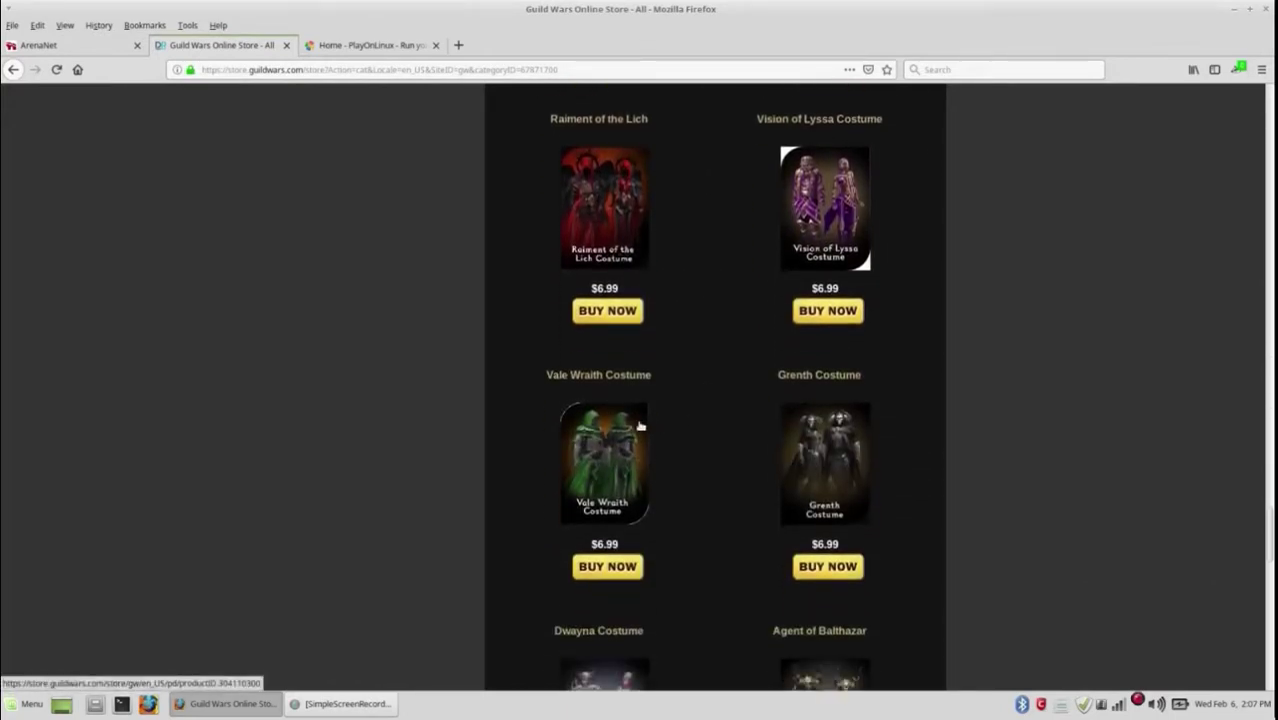
scroll(780, 440, "down", 6)
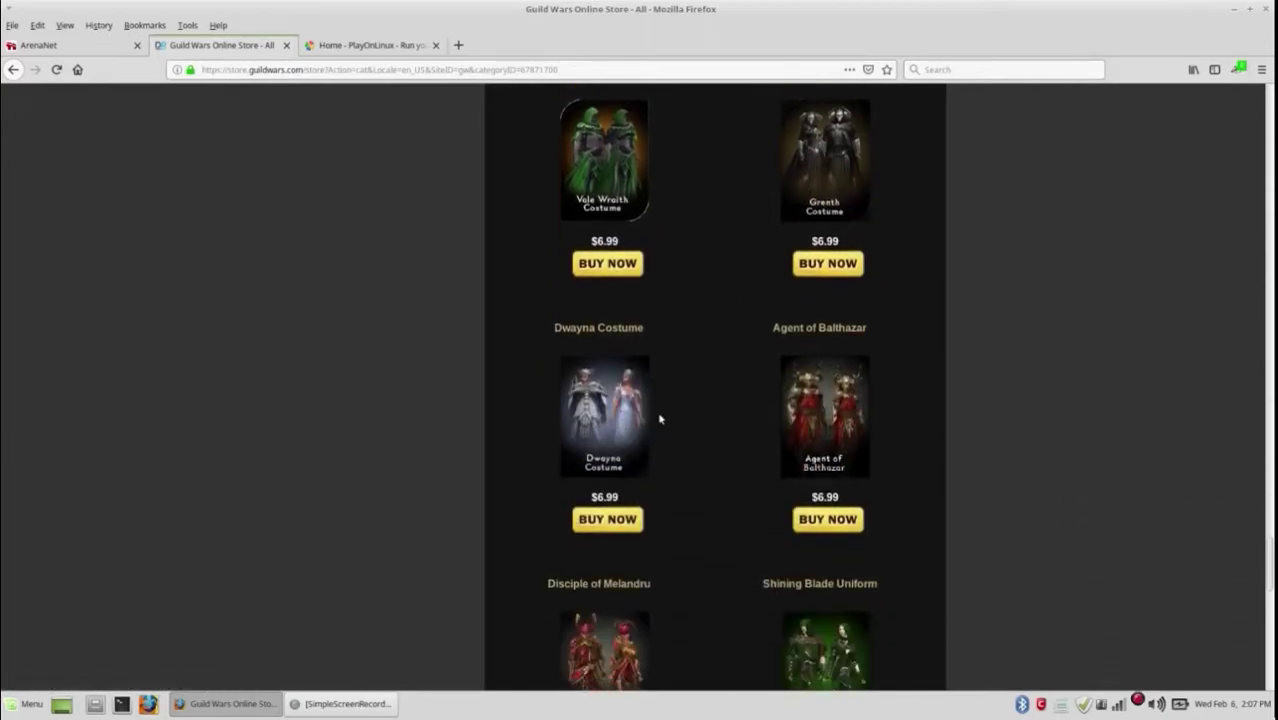
scroll(739, 420, "down", 6)
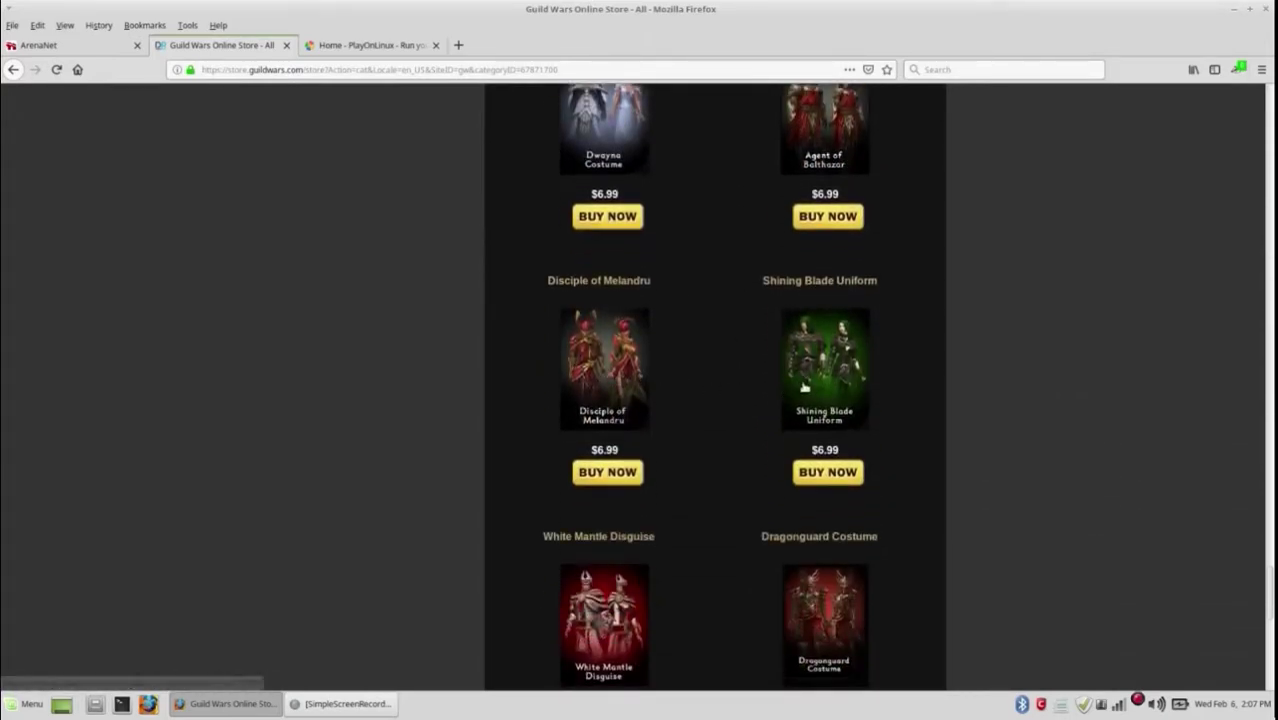
scroll(736, 388, "down", 6)
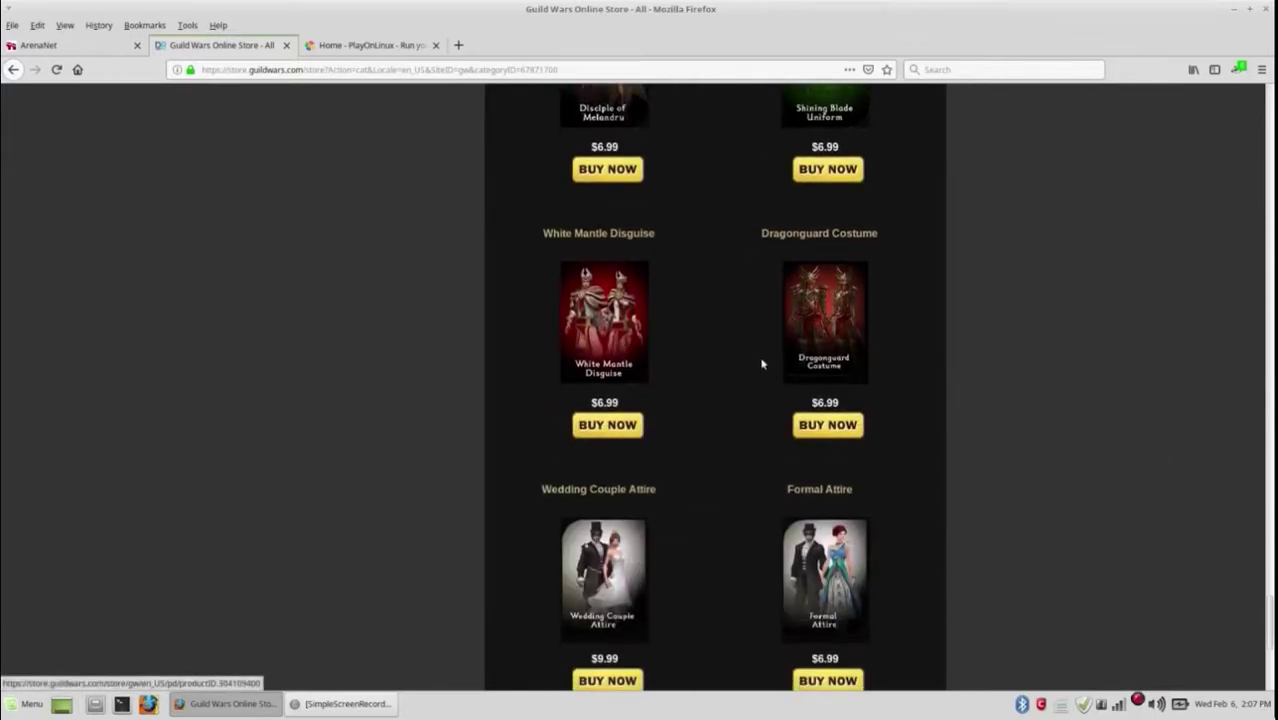
scroll(701, 365, "down", 3)
scroll(701, 365, "down", 1)
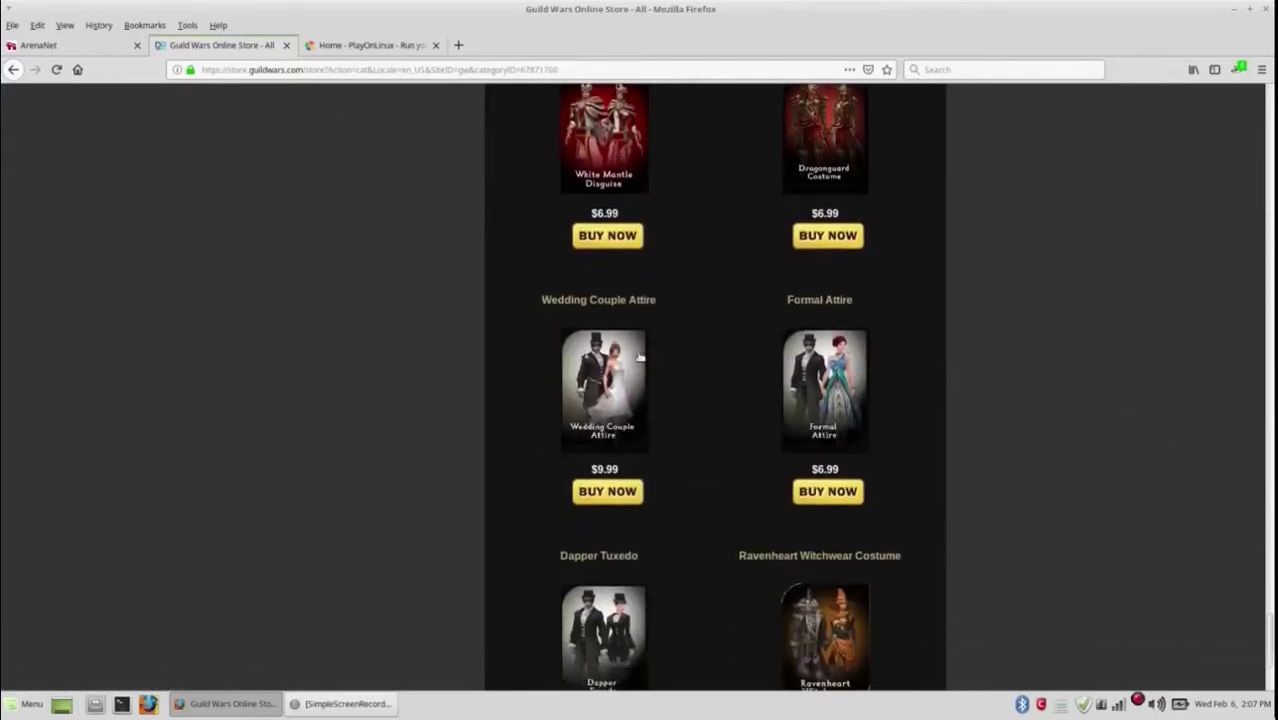
scroll(800, 382, "down", 1)
scroll(800, 382, "down", 3)
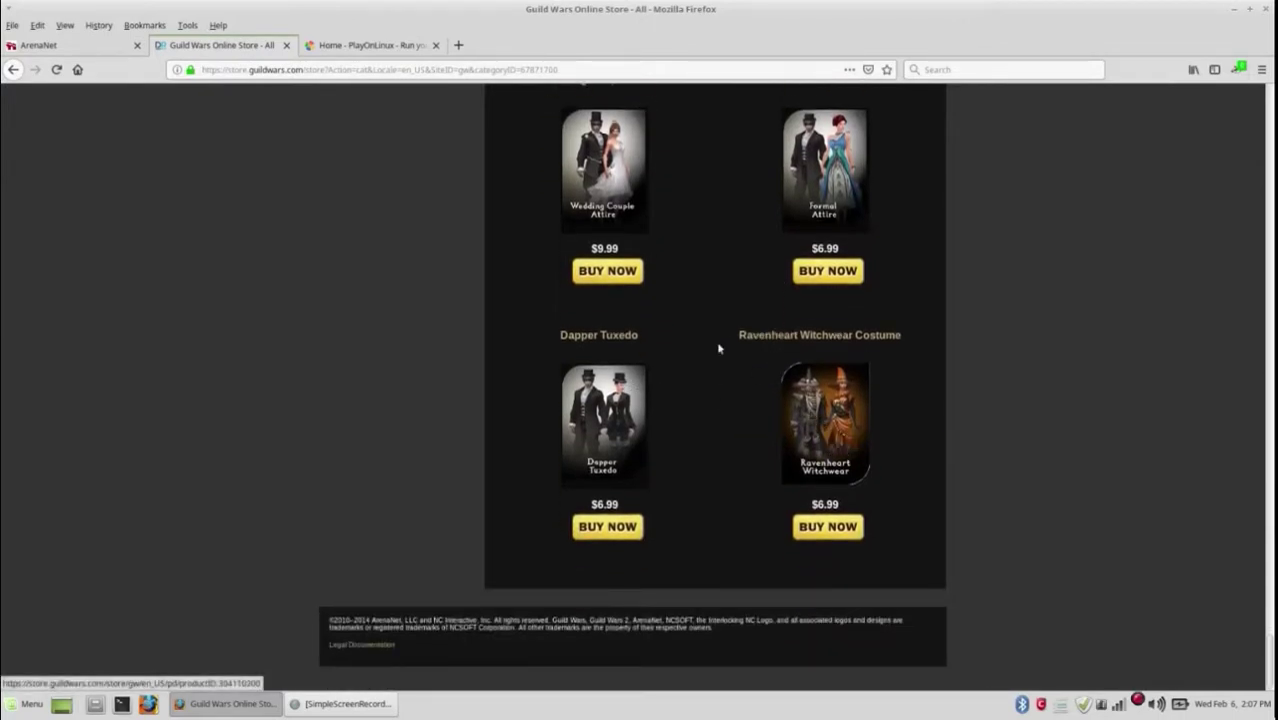
left_click(379, 50)
Step: Go from the PlayOnLinux home page to its Downloads page
key("ctrl+l")
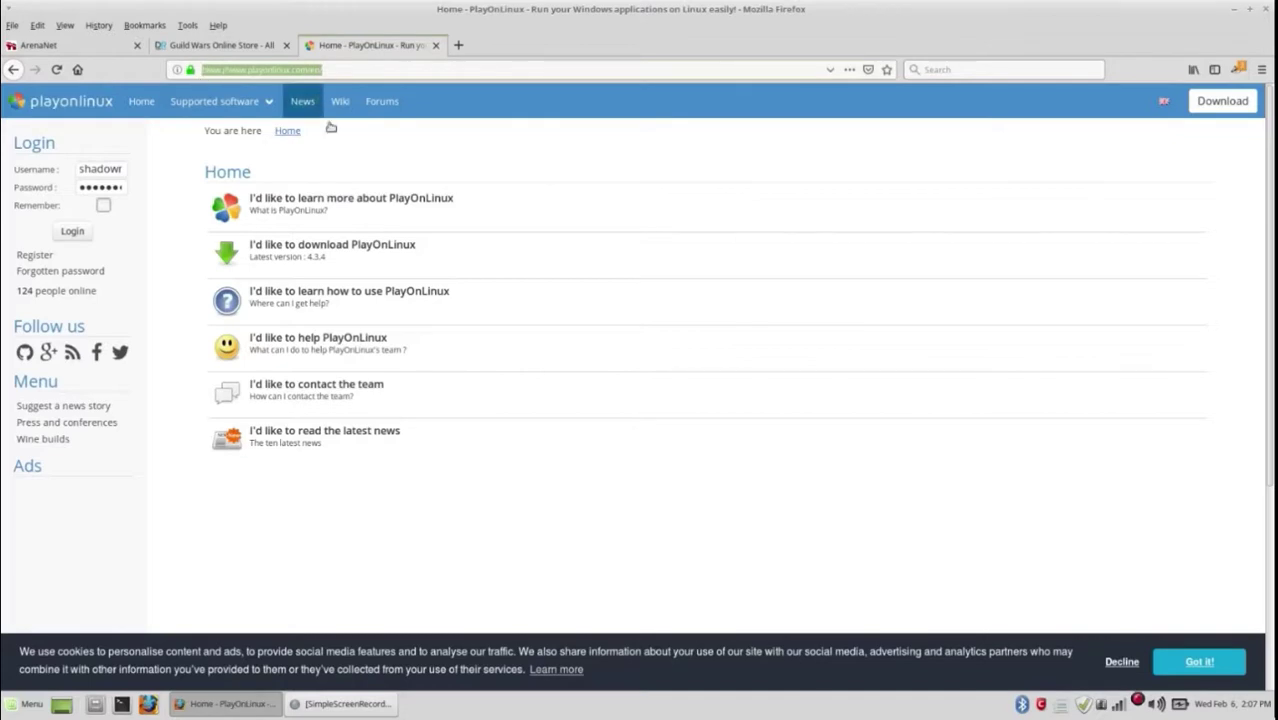
left_click(341, 245)
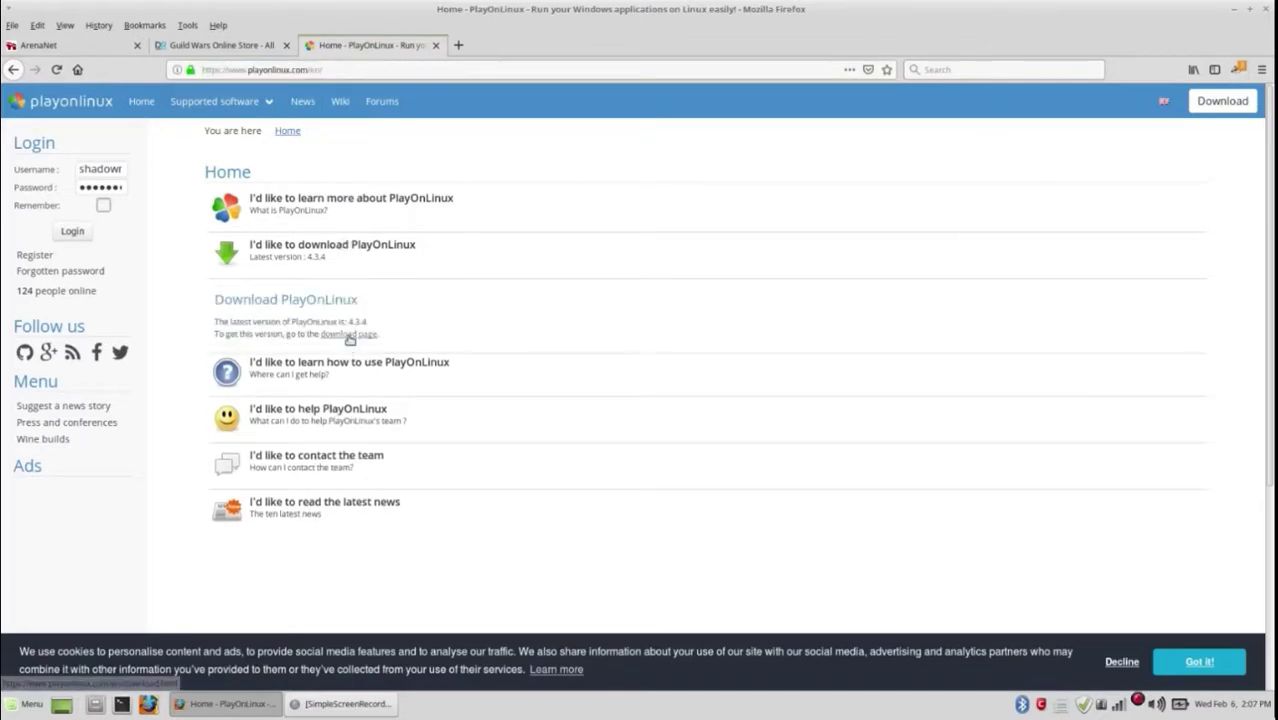
left_click(348, 334)
Step: Expand the Ubuntu section to show PlayOnLinux_4.3.4.deb and the per-release apt commands
scroll(491, 369, "down", 3)
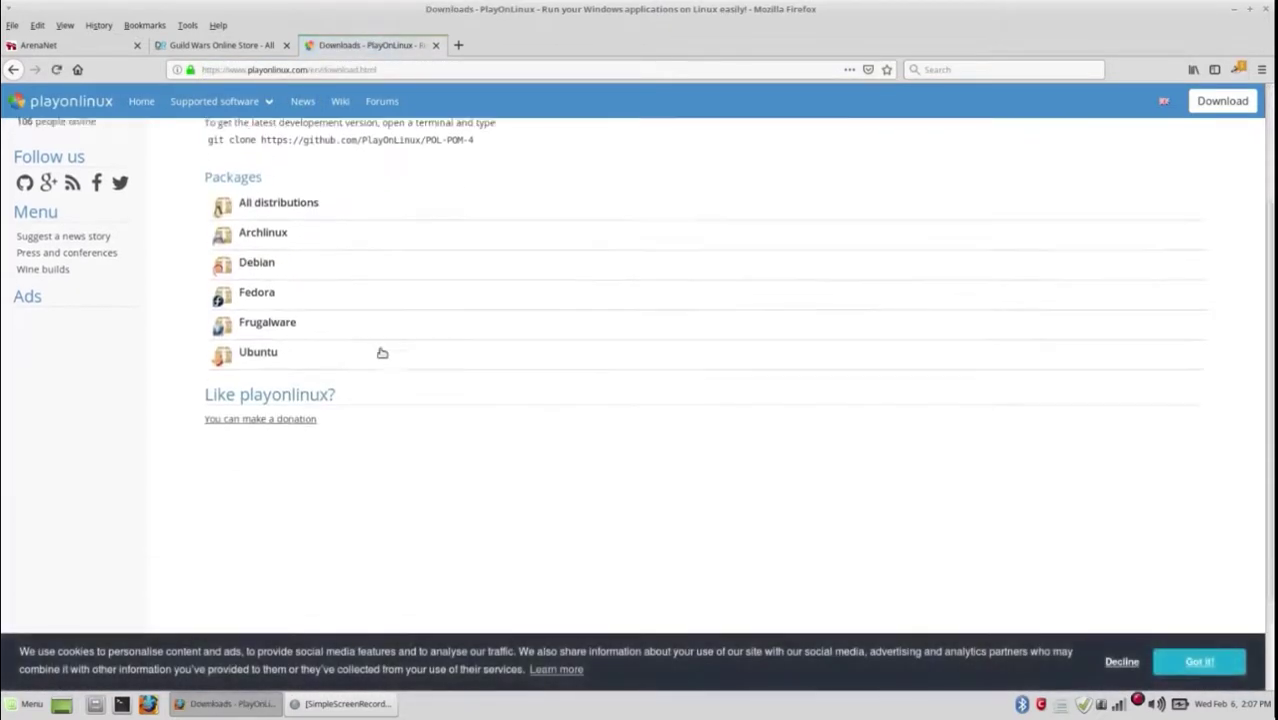
left_click(230, 334)
scroll(485, 356, "down", 1)
scroll(487, 356, "down", 2)
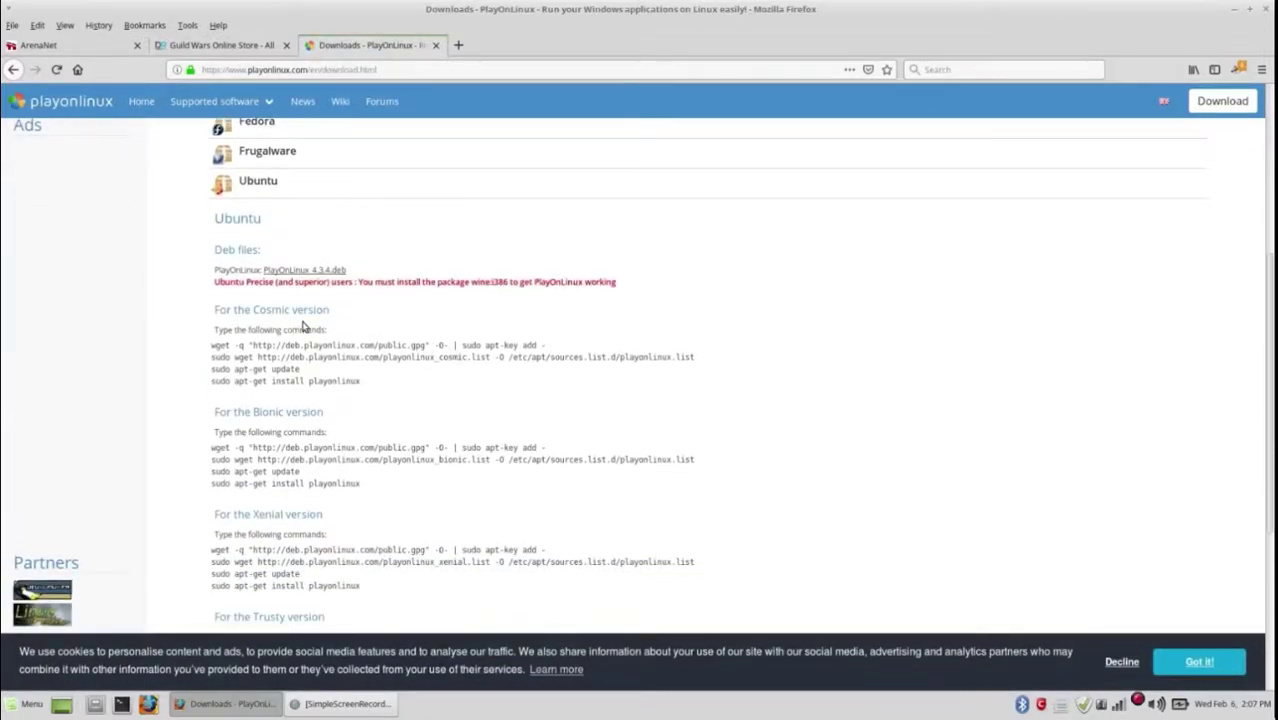
scroll(300, 324, "down", 3)
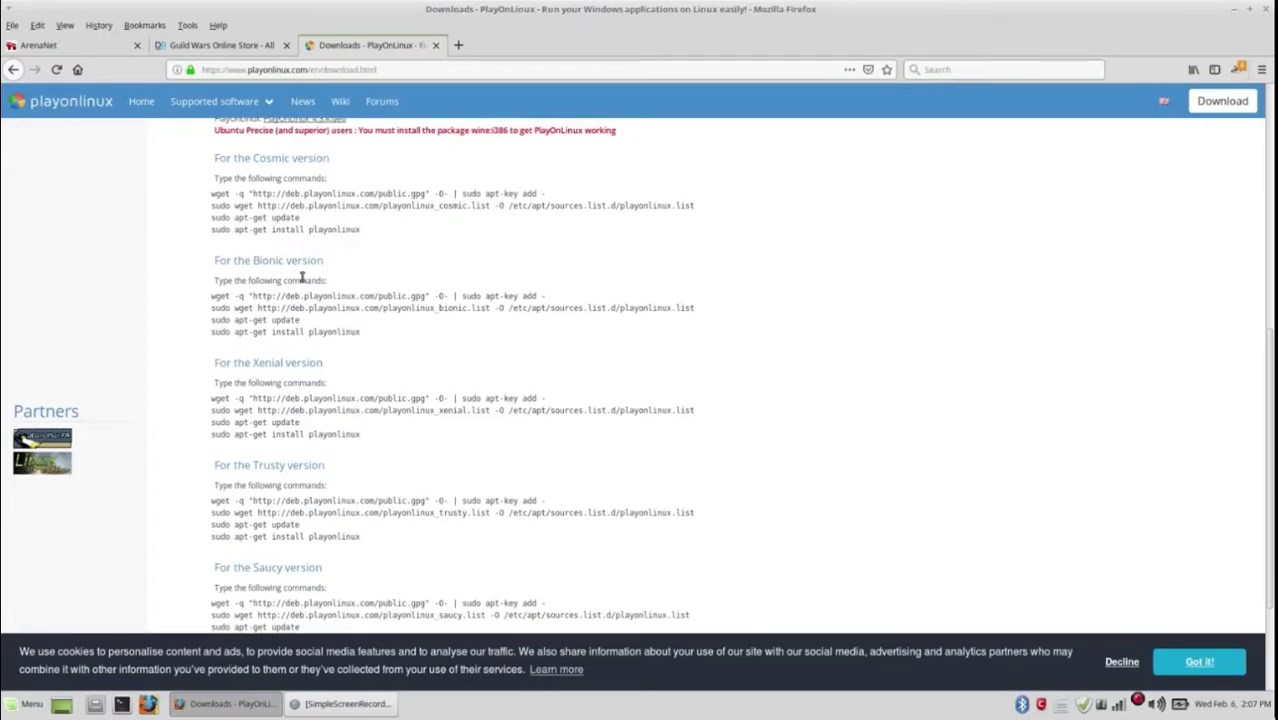
scroll(302, 278, "down", 3)
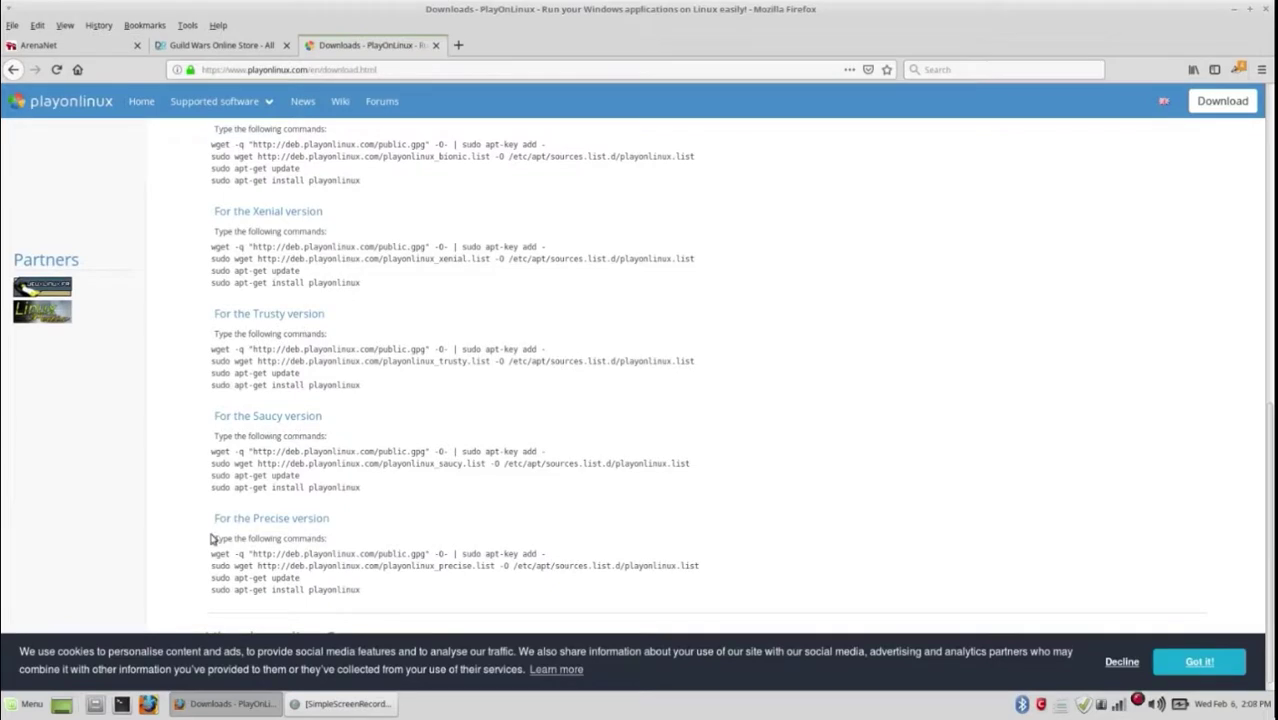
scroll(436, 505, "up", 10)
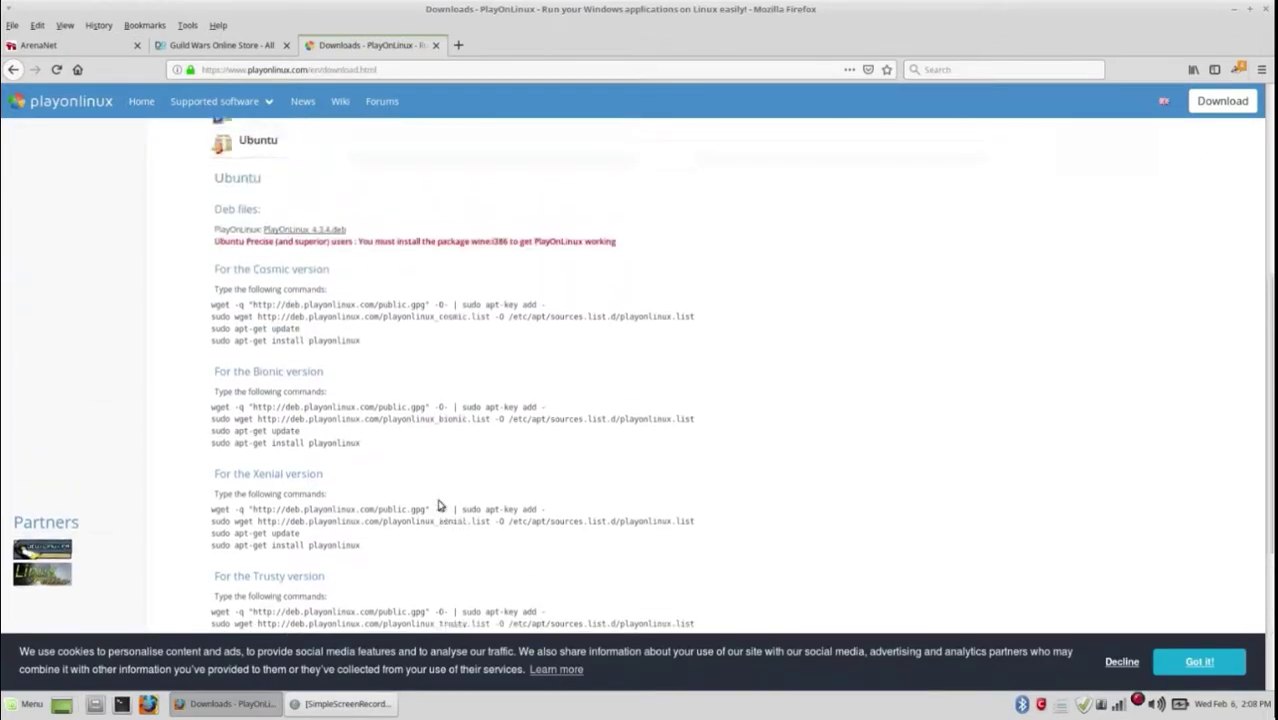
Step: Download PlayOnLinux_4.3.4.deb, open it in GDebi, and close GDebi since it's already installed
left_click(321, 459)
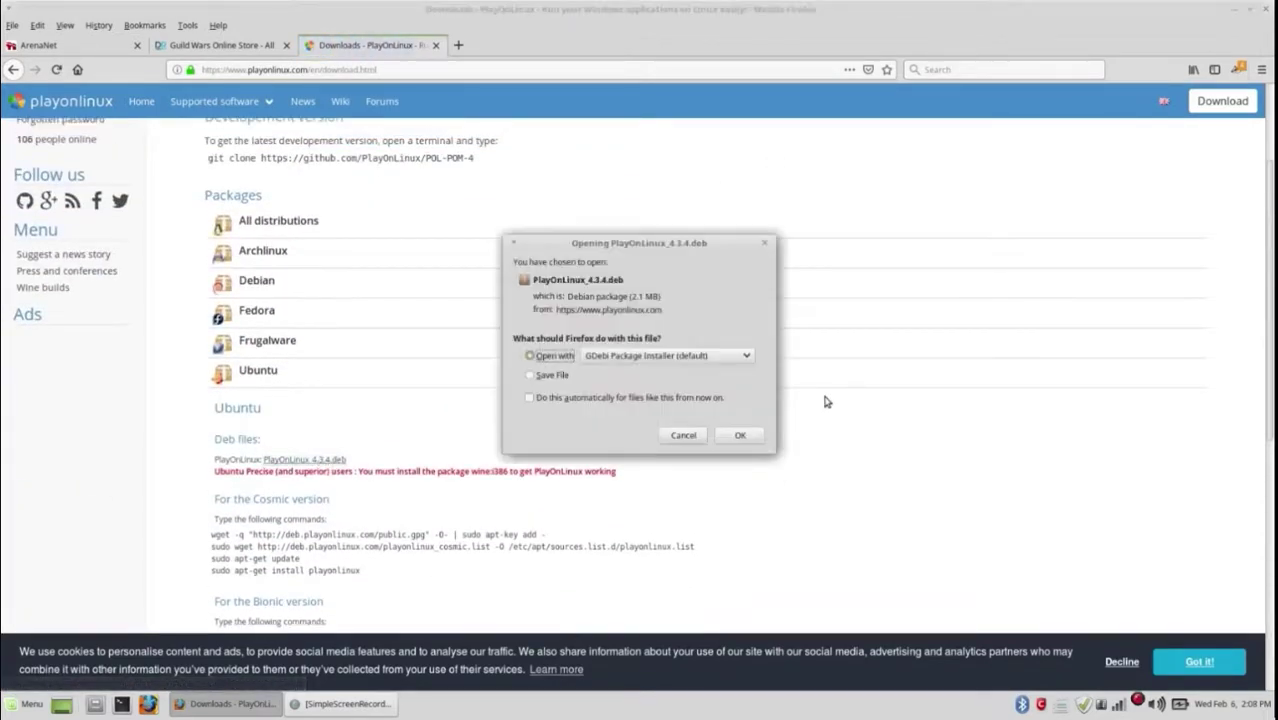
left_click(740, 437)
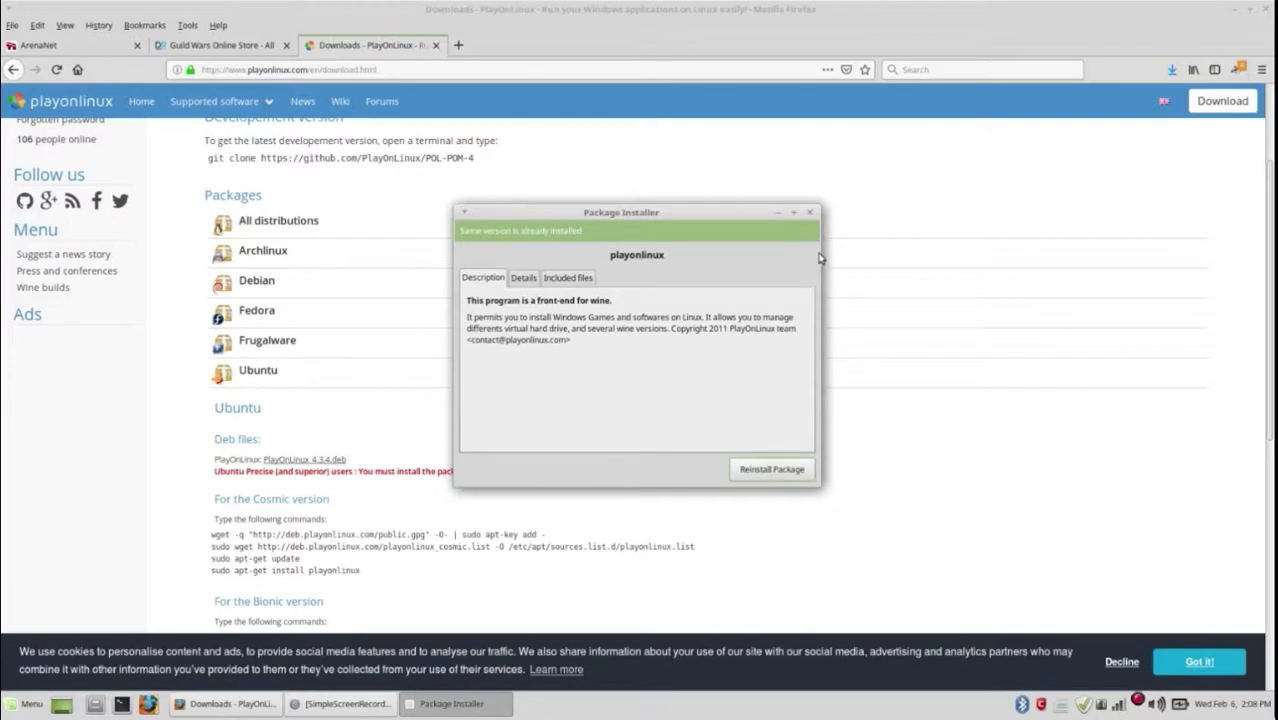
left_click(812, 216)
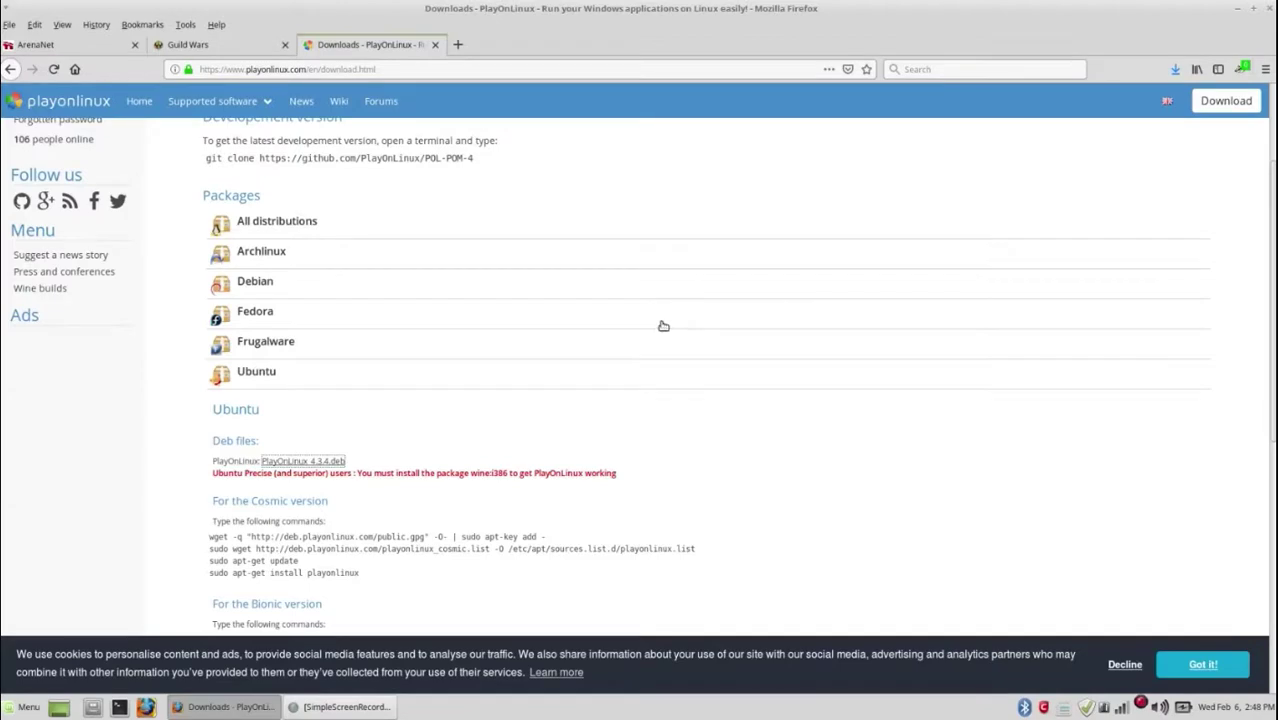
Step: Minimize Firefox and launch PlayOnLinux from the applications menu
left_click(1239, 14)
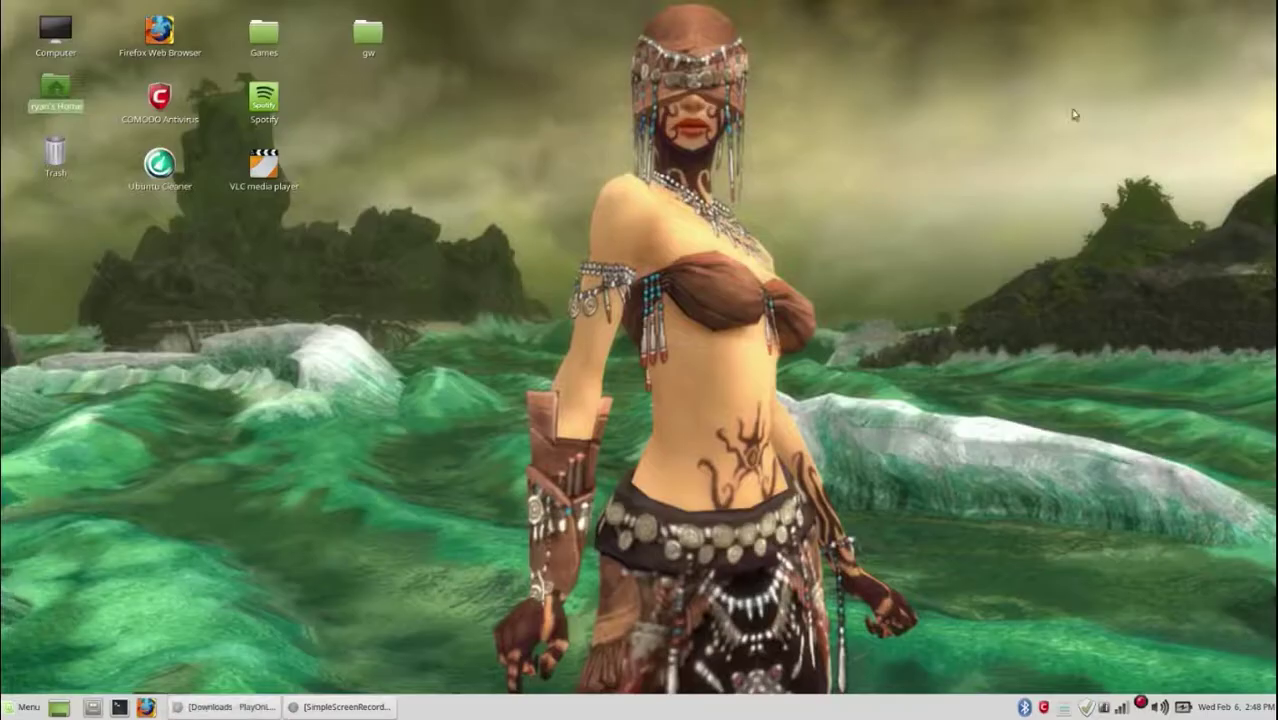
left_click(16, 711)
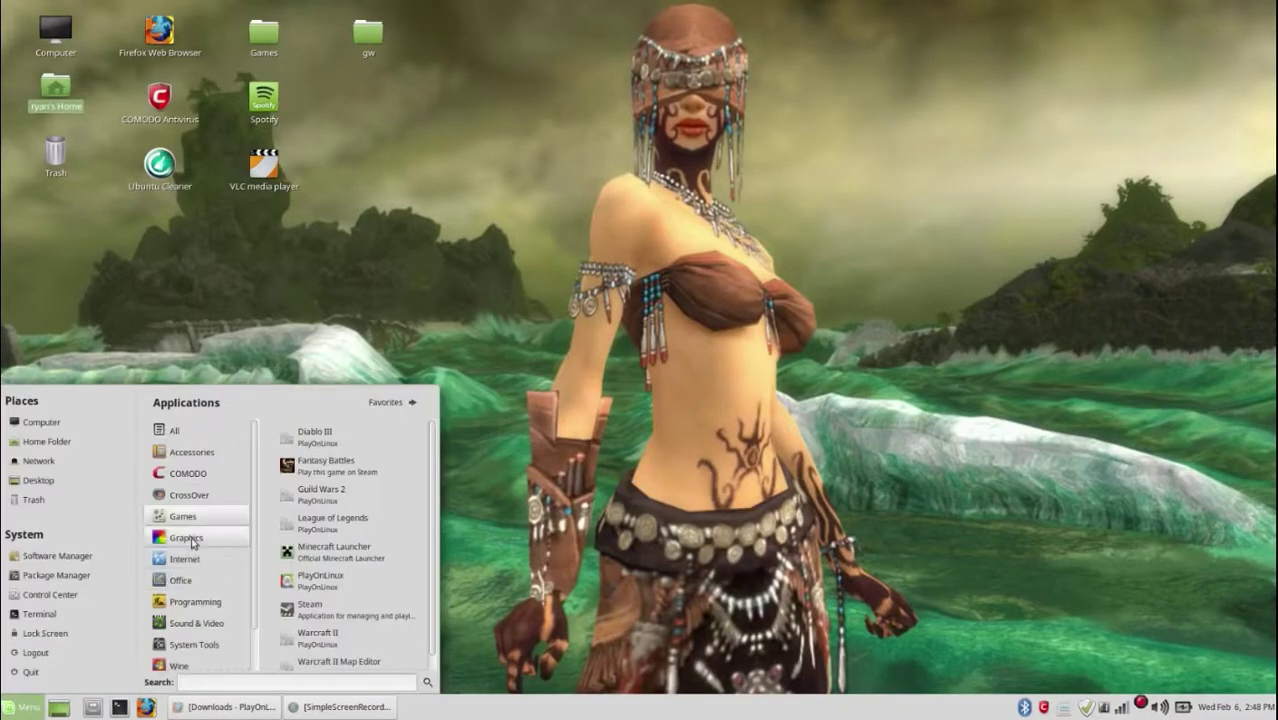
left_click(336, 579)
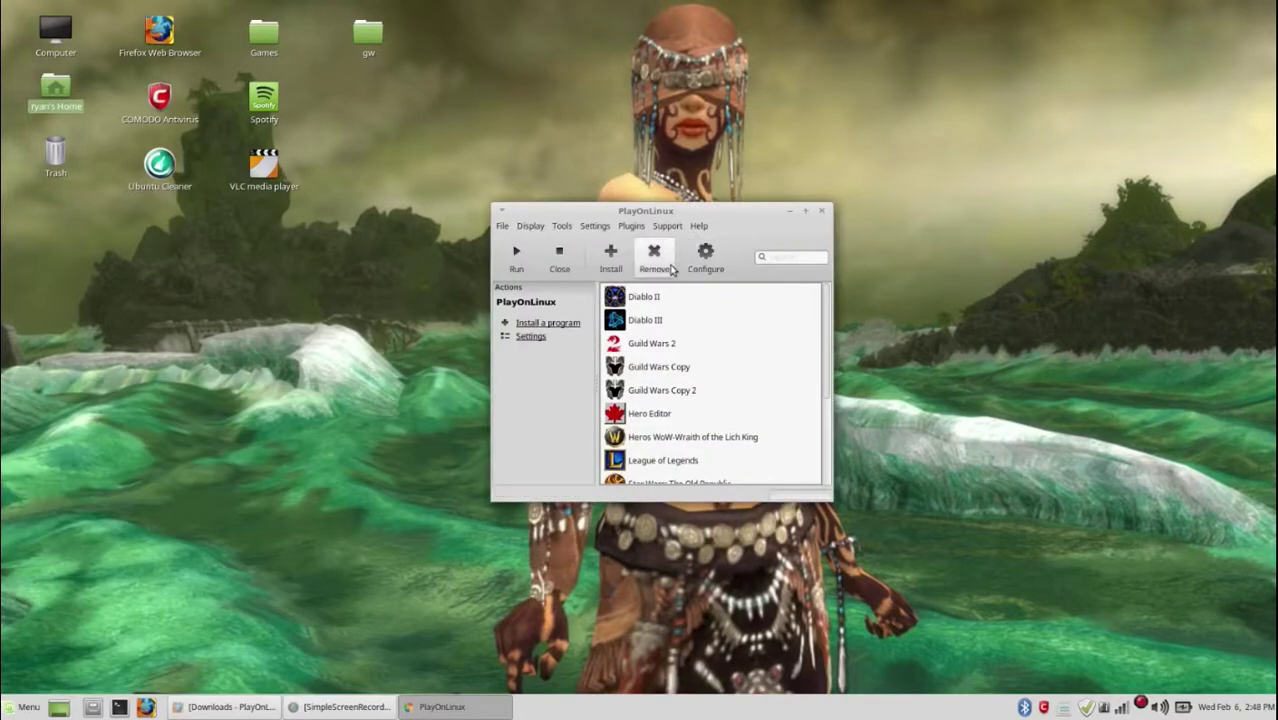
Step: Search the install catalogue for 'Guild', select Guild Wars and start its installation
left_click(620, 262)
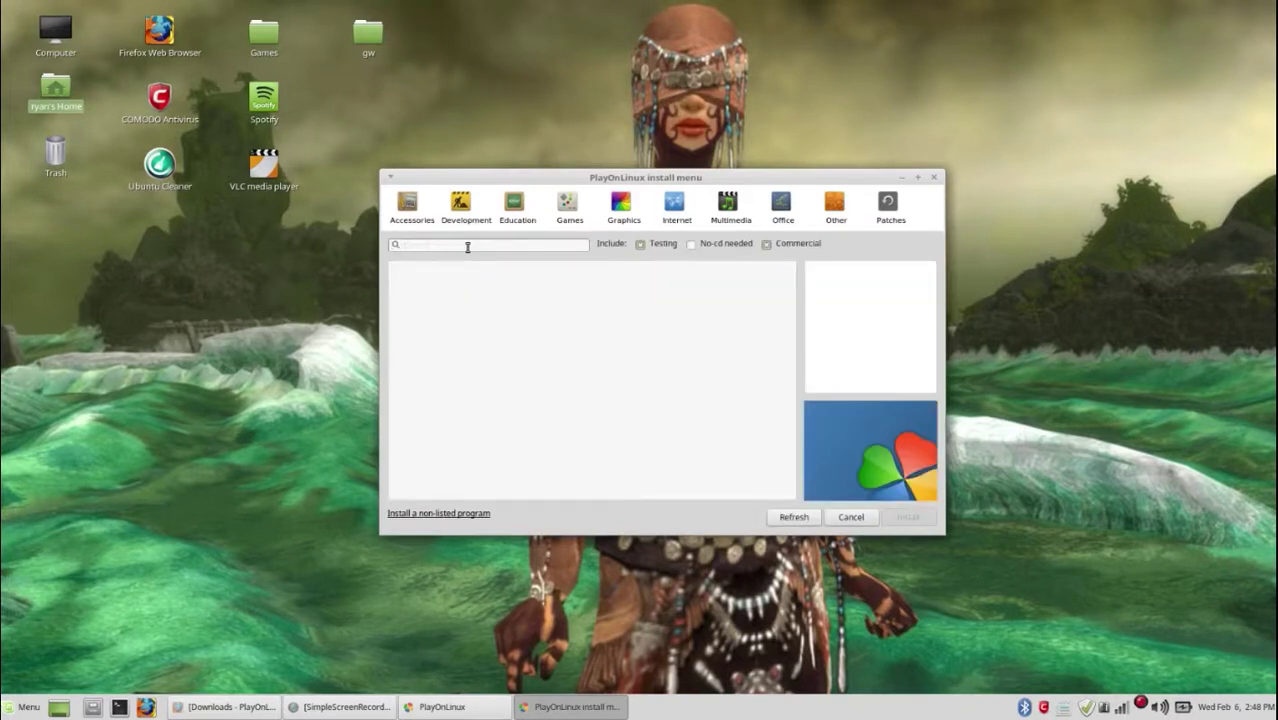
left_click(467, 246)
type("Guild")
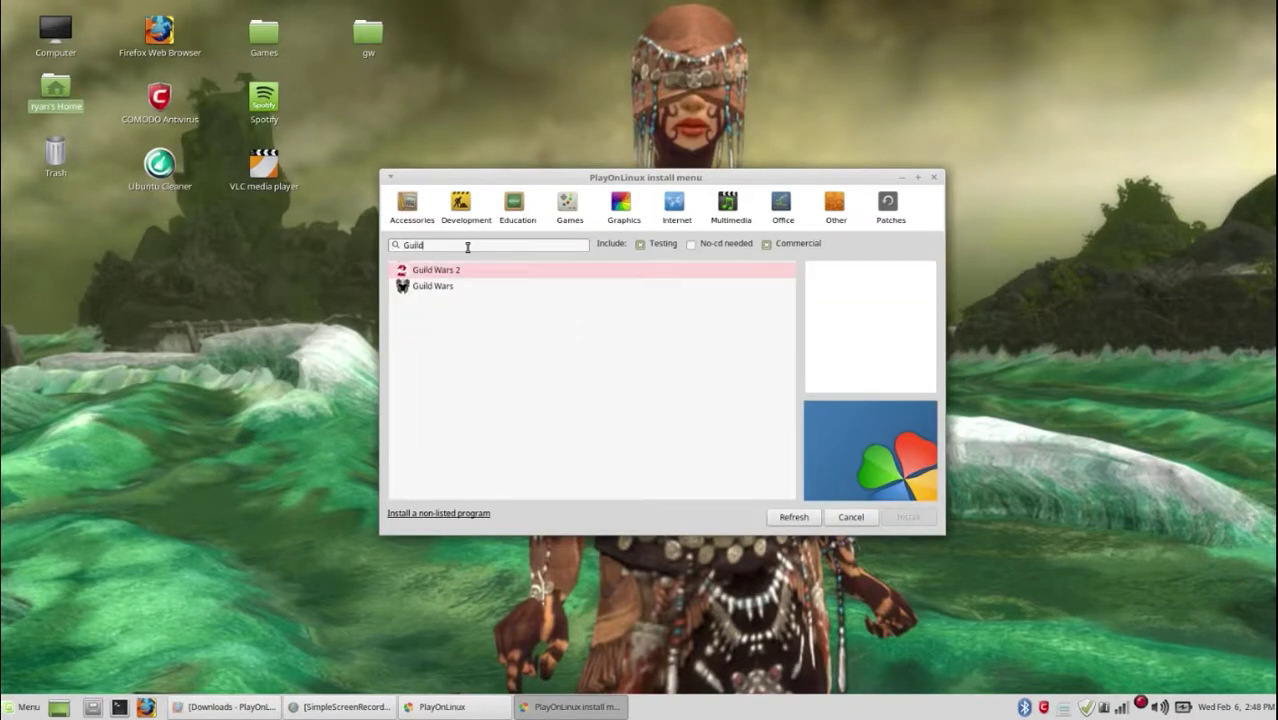
left_click(434, 287)
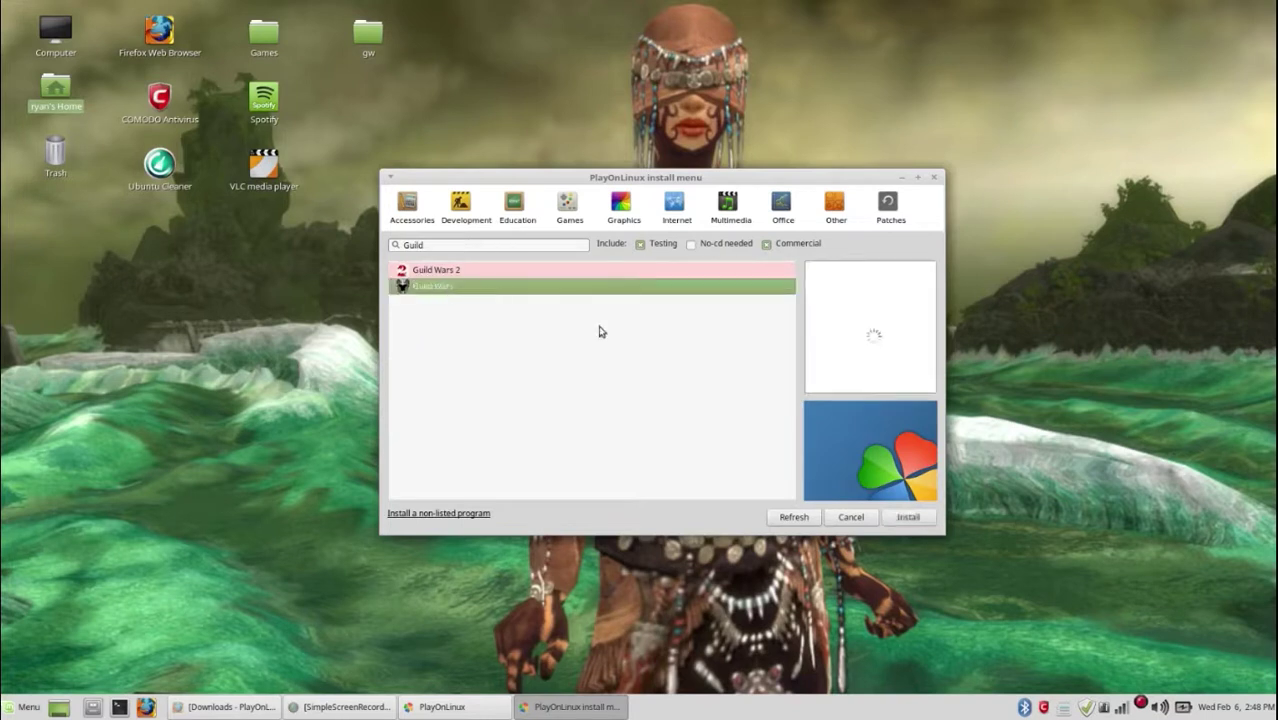
left_click(907, 517)
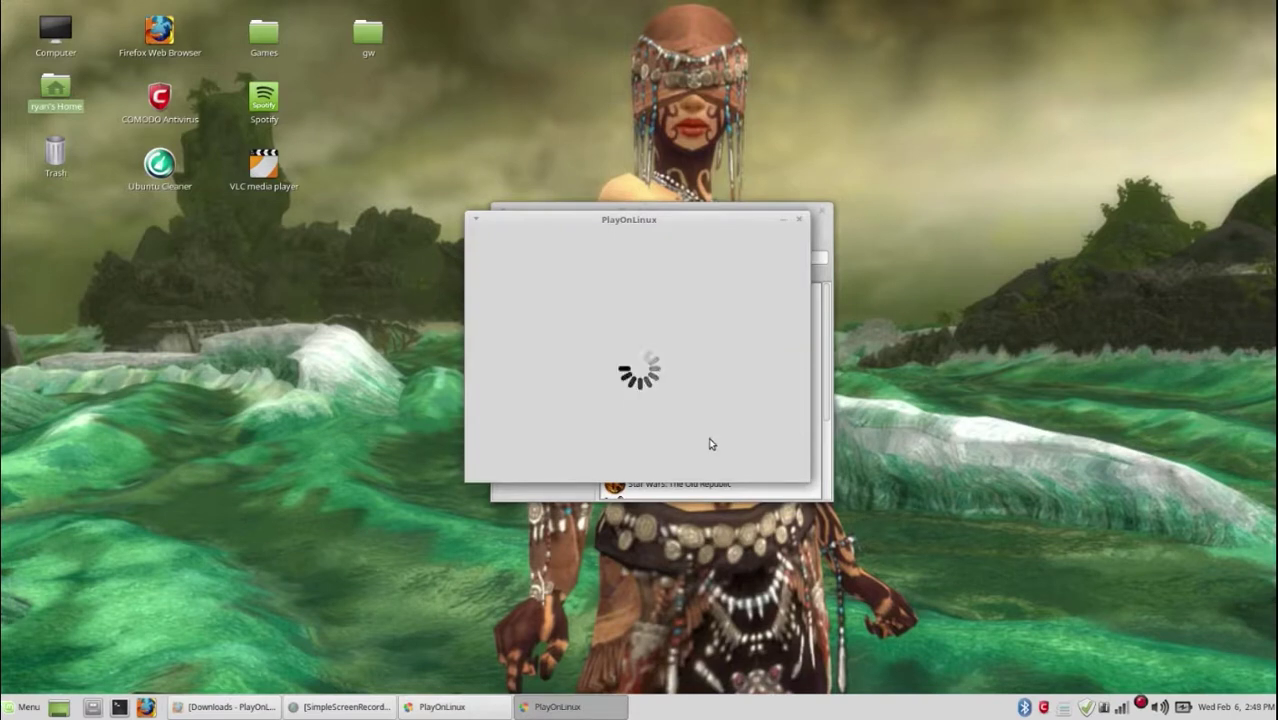
Step: Choose 'Download the program' in the Guild Wars wizard and answer the MD5 mismatch retry prompt
left_click(717, 465)
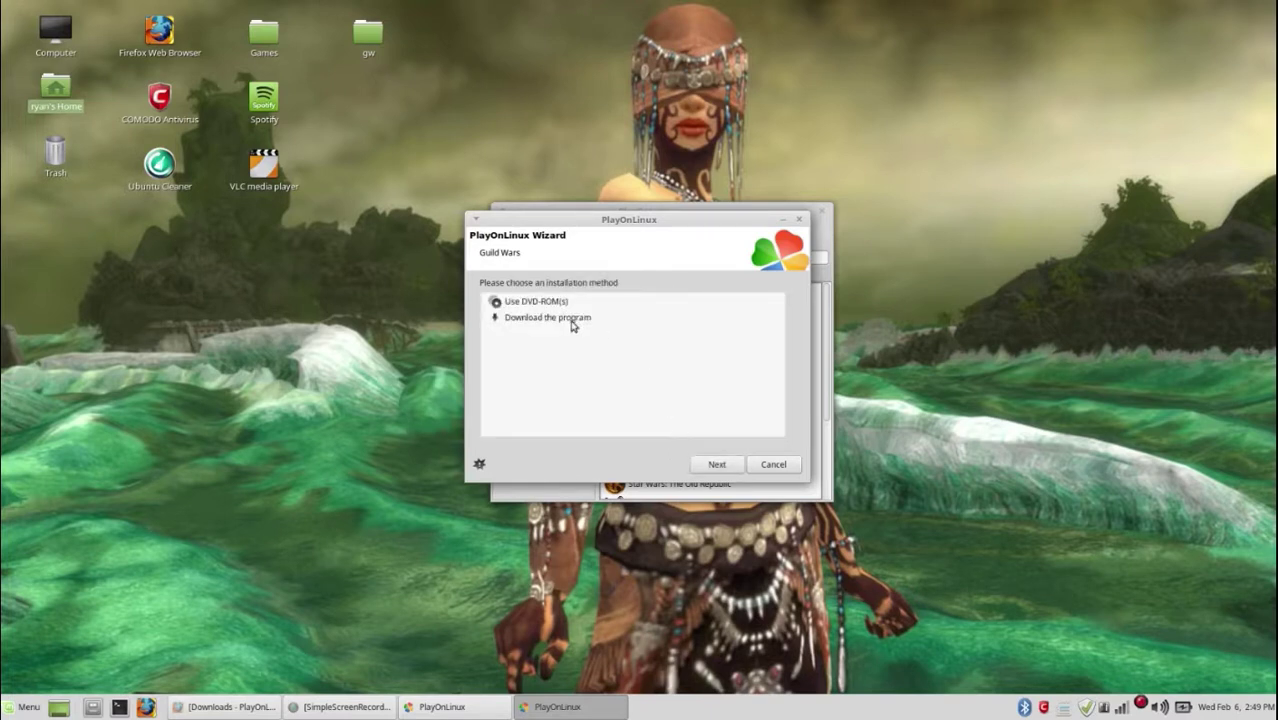
left_click(574, 318)
left_click(716, 464)
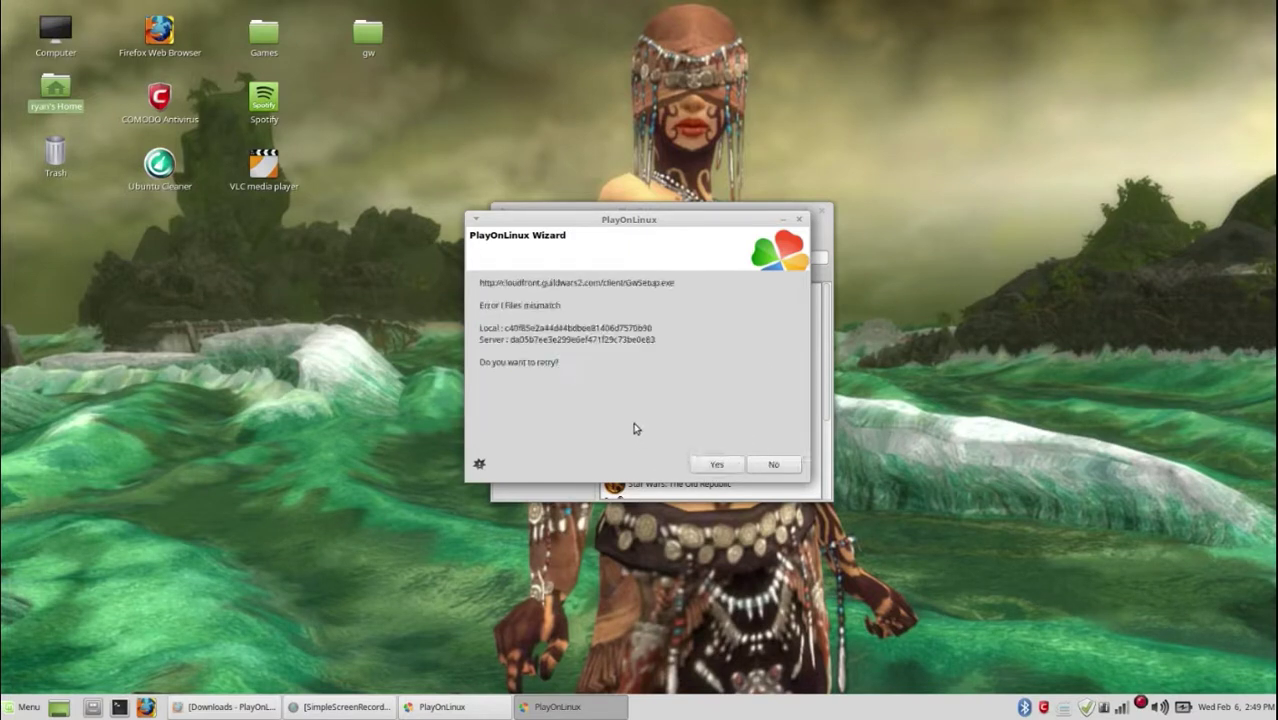
left_click(704, 464)
left_click(751, 466)
Step: Continue the wizard past the error and download the Guild Wars game files
left_click(716, 464)
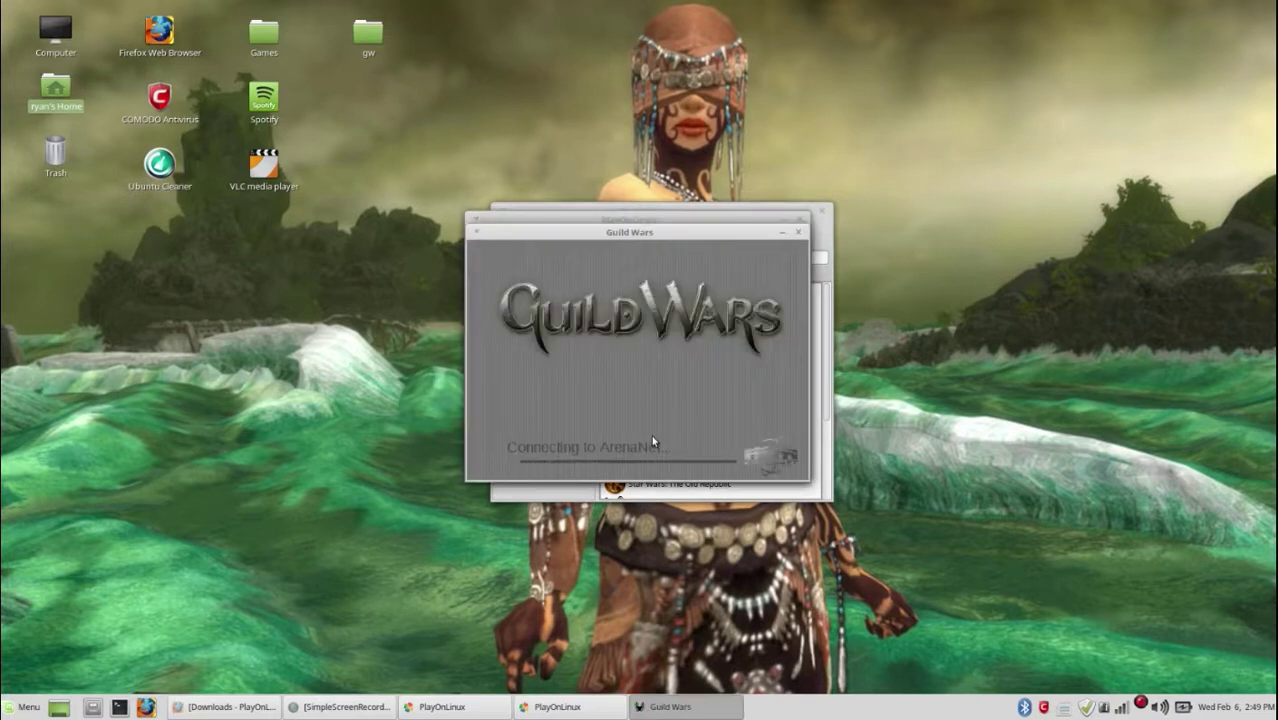
left_click(772, 422)
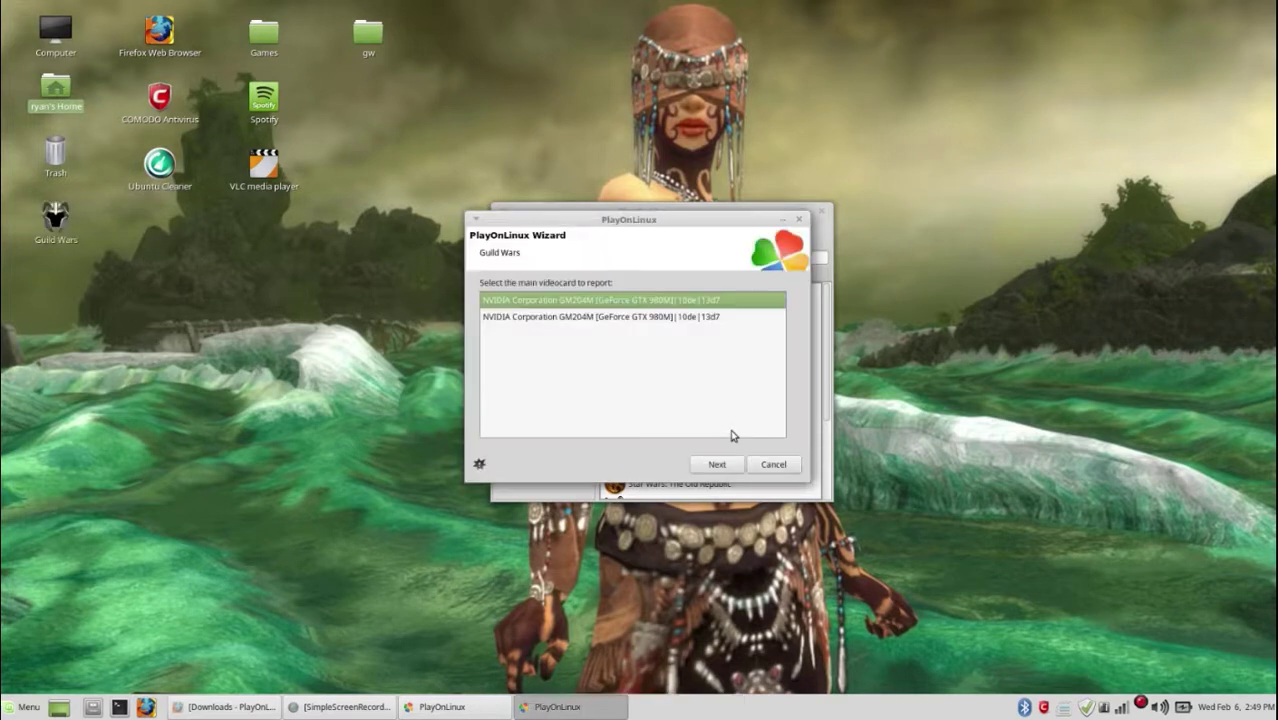
left_click(719, 462)
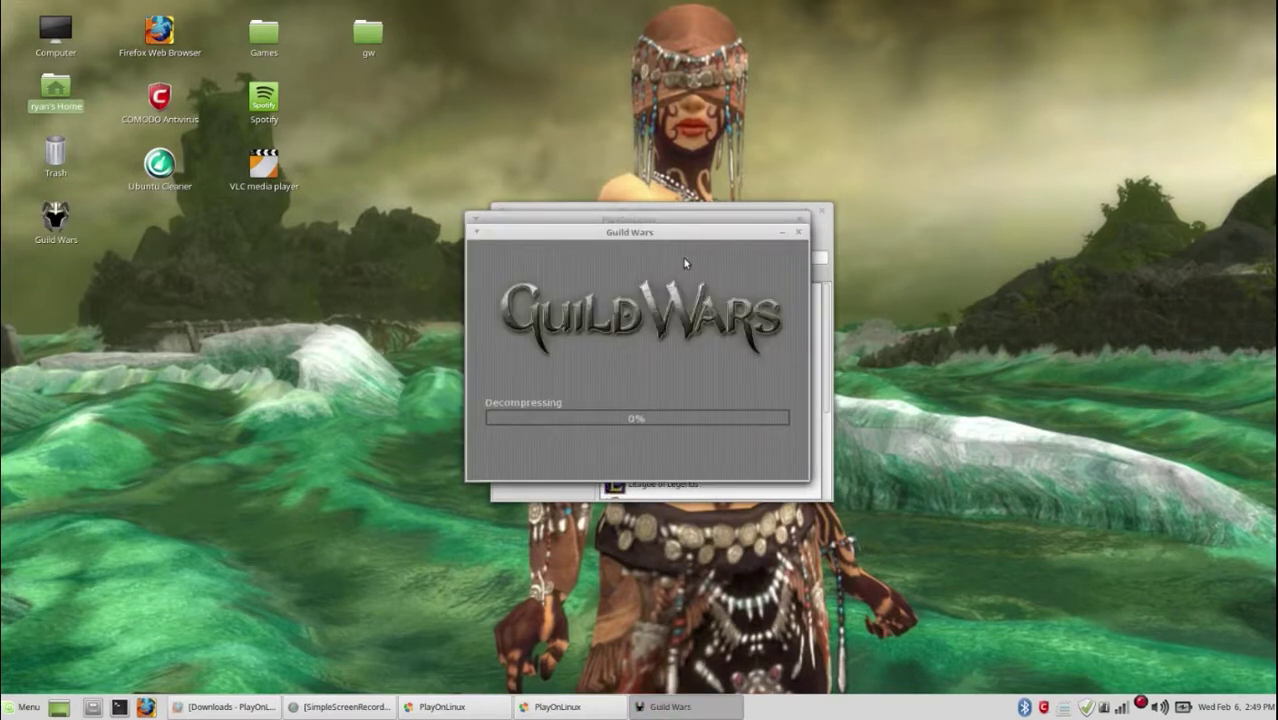
Step: Confirm the main video card, accept the error report, then cancel the Report a bug wizard
left_click(697, 220)
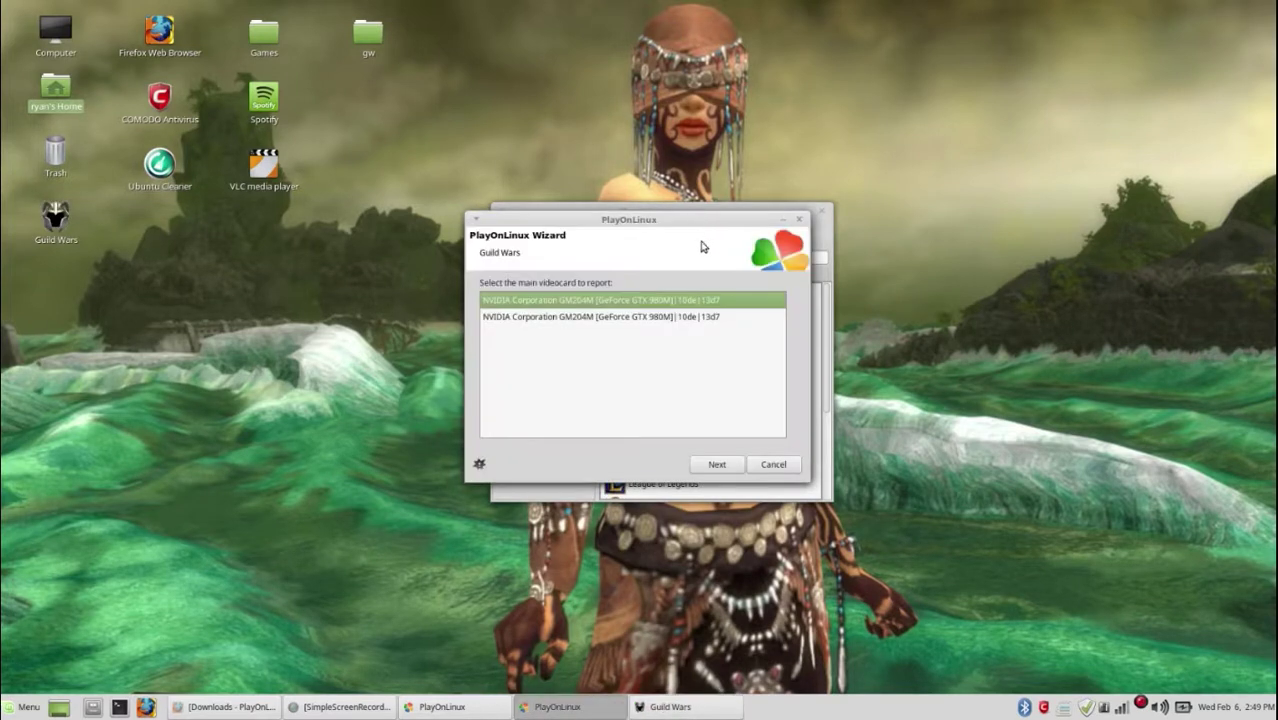
left_click(732, 468)
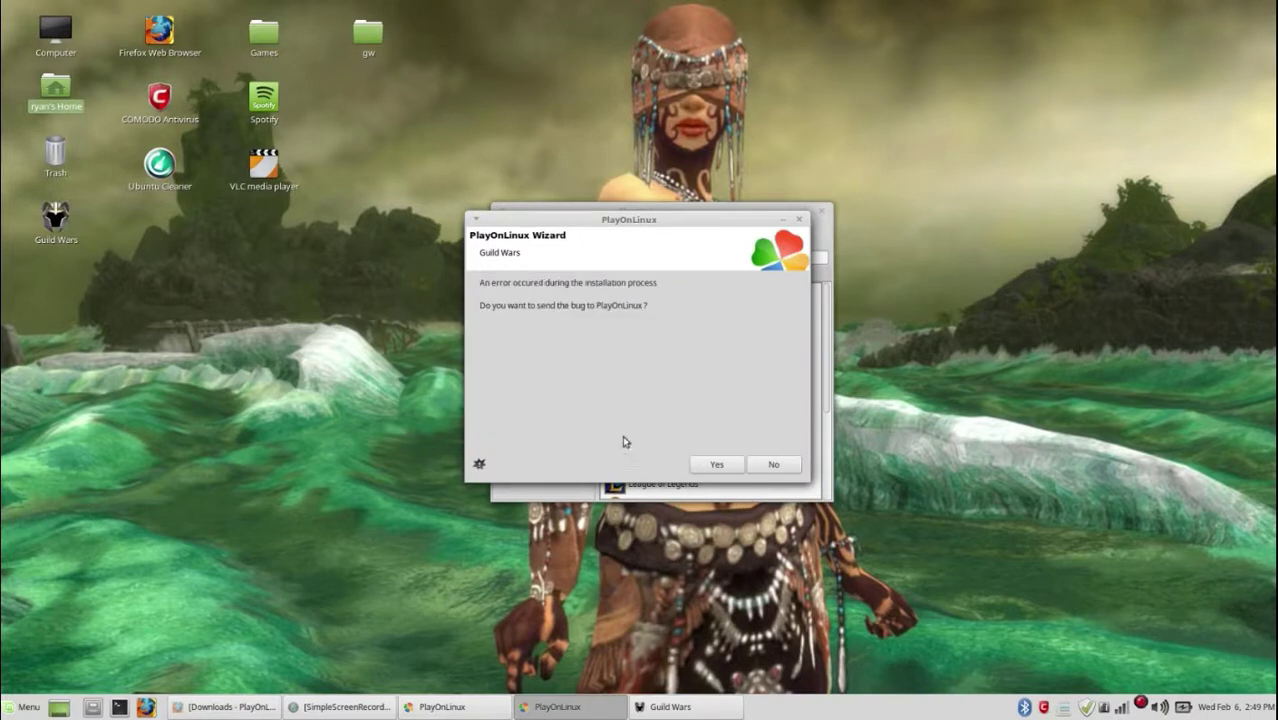
left_click(709, 465)
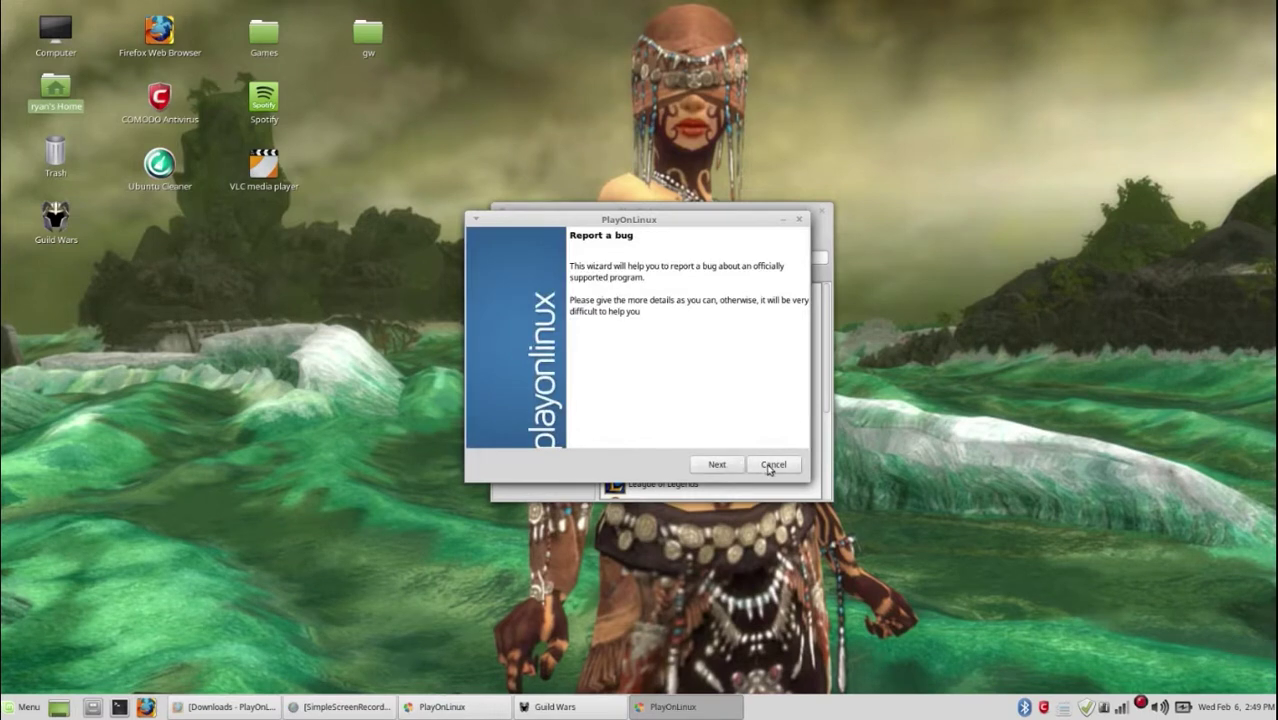
left_click(776, 465)
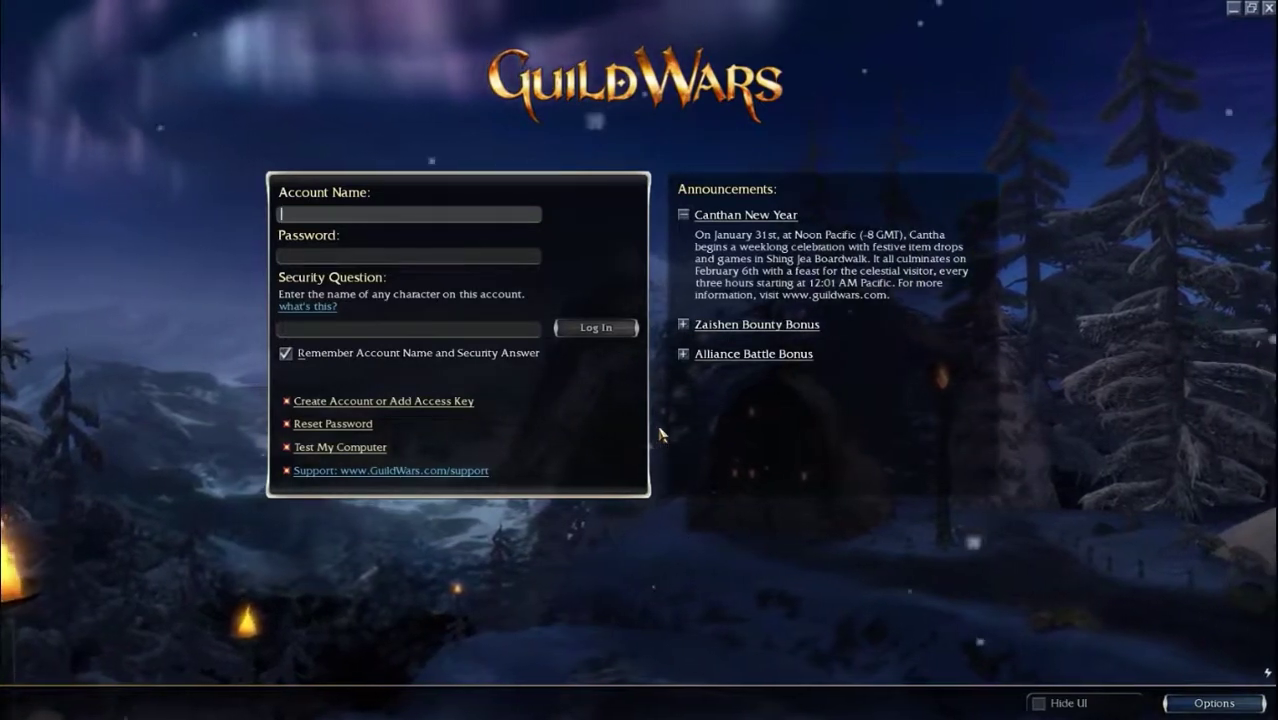
left_click(466, 401)
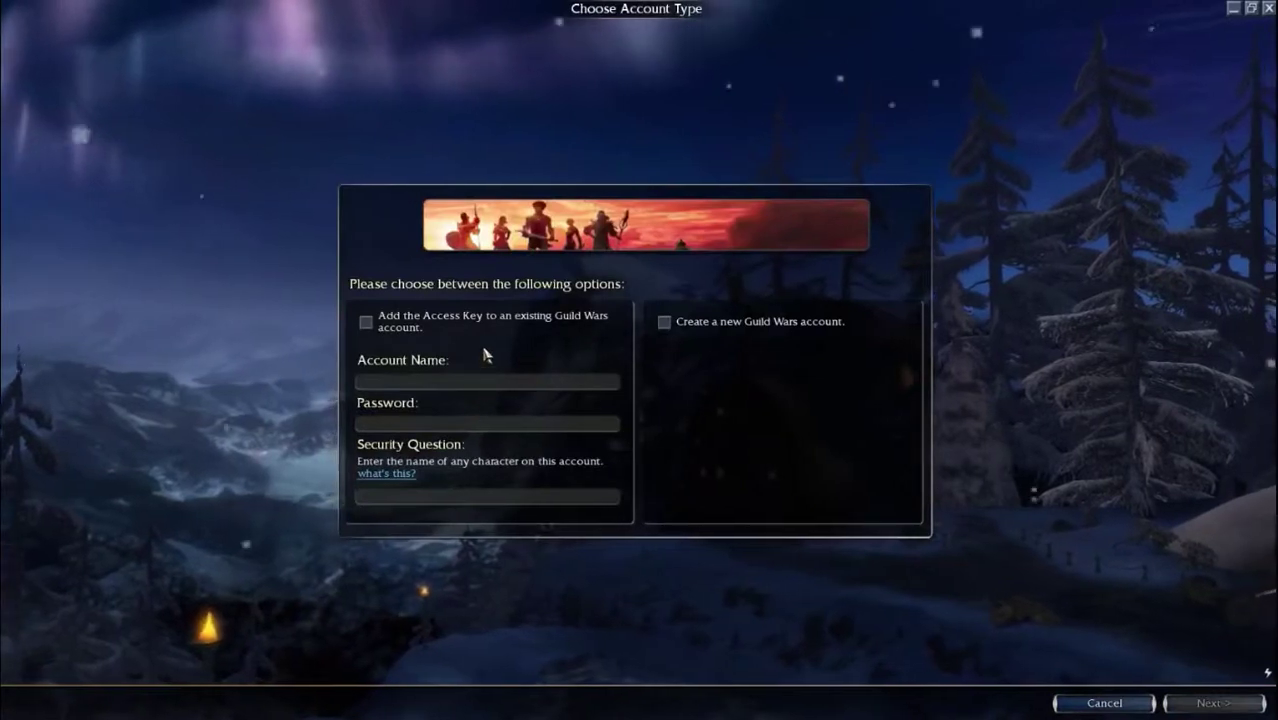
left_click(666, 322)
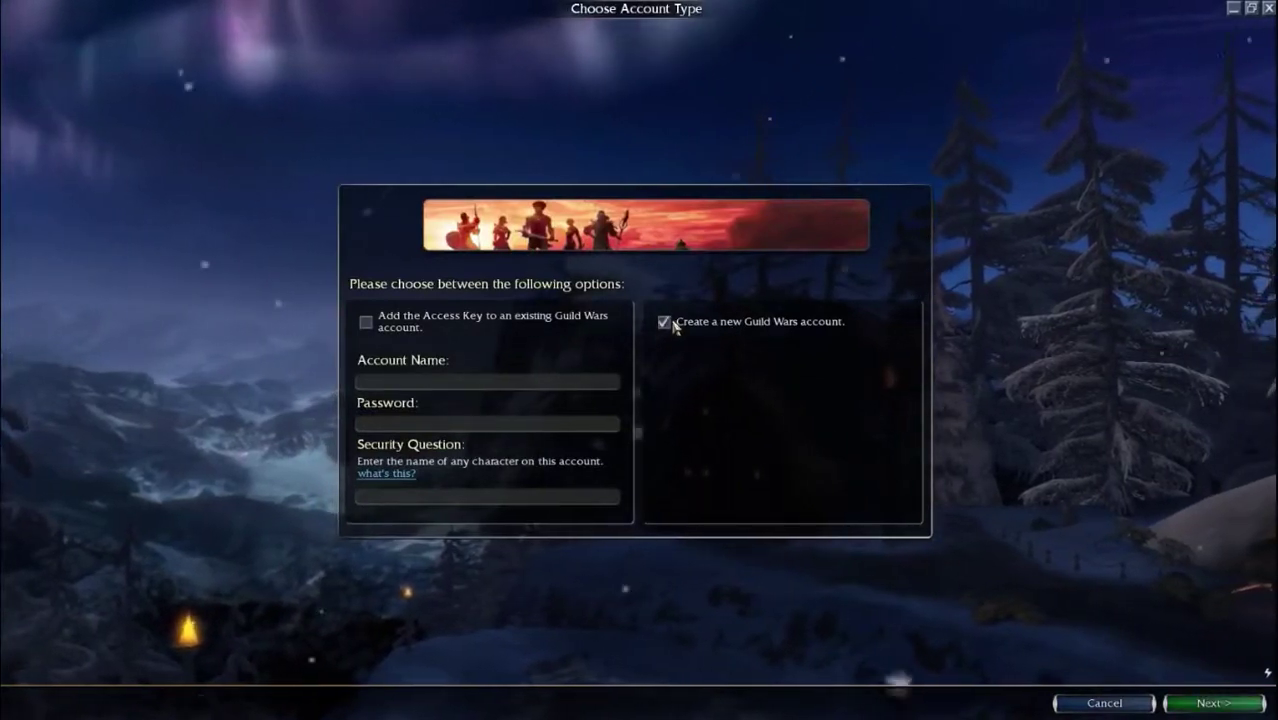
left_click(1206, 699)
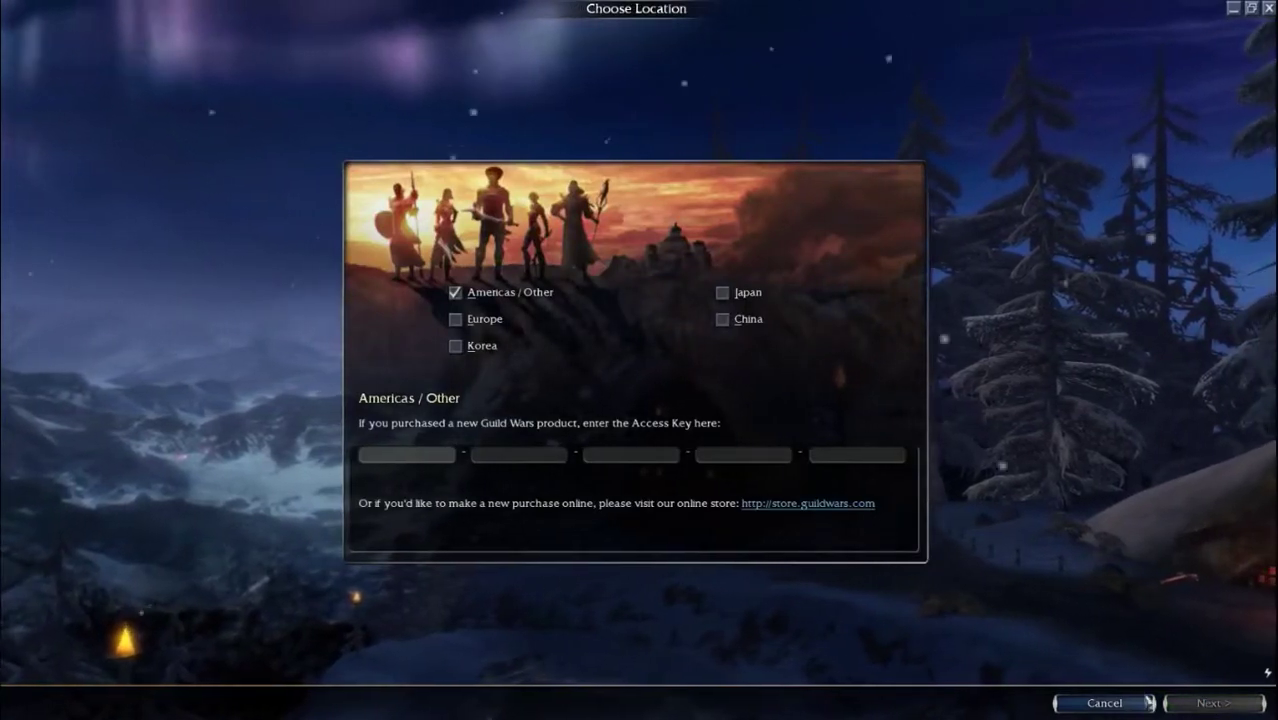
left_click(1104, 703)
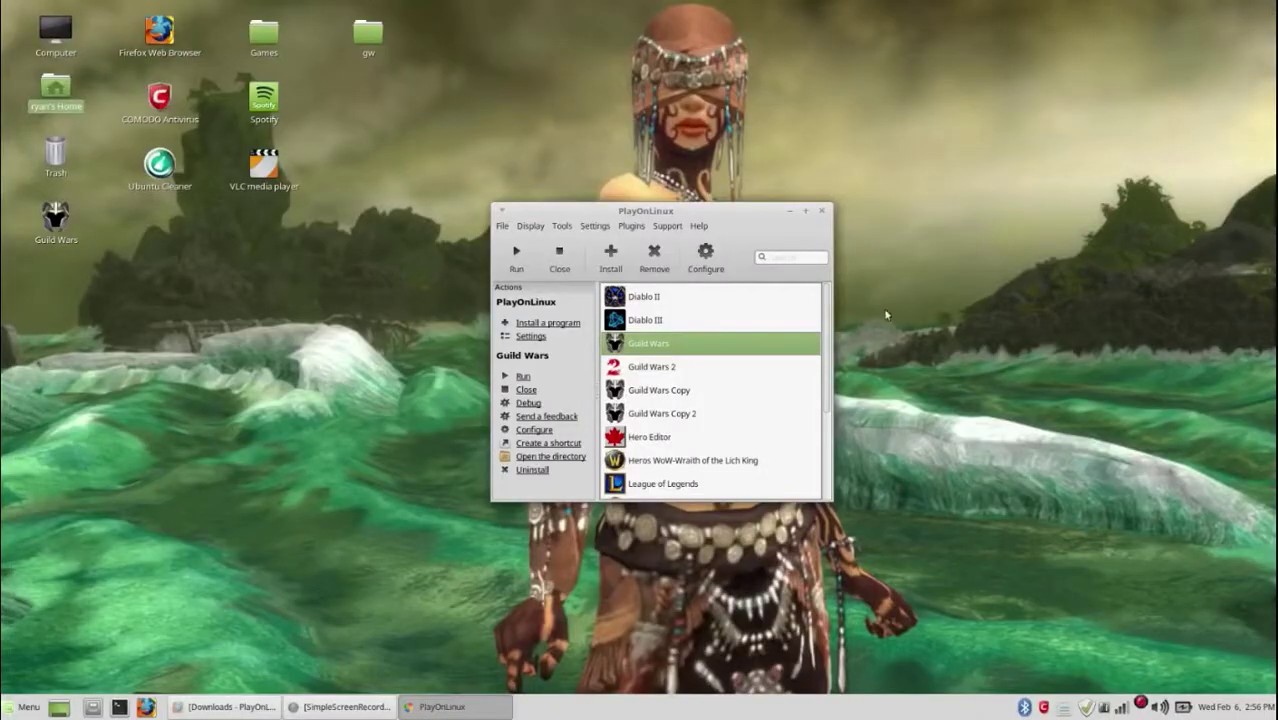
Step: In Guild Wars' Display settings, enable GLSL, set Direct Draw Renderer to opengl and video memory 4096
left_click(706, 256)
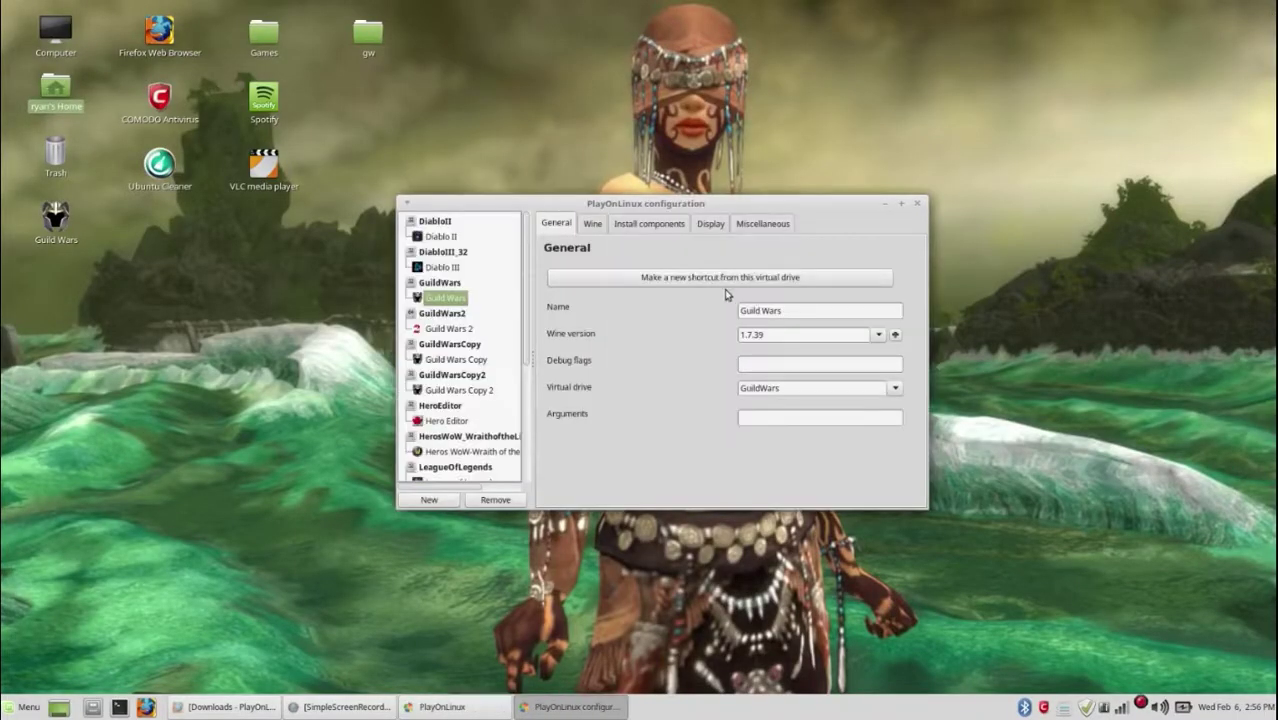
left_click(770, 225)
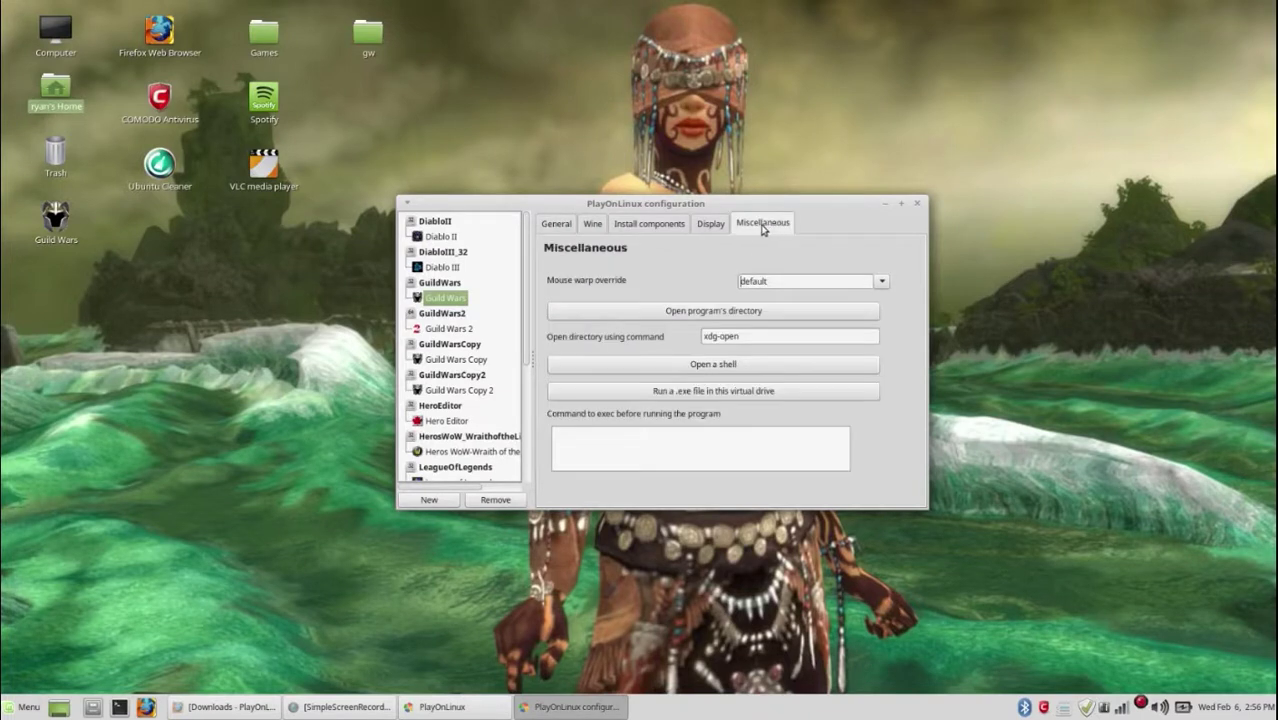
left_click(712, 224)
left_click(881, 281)
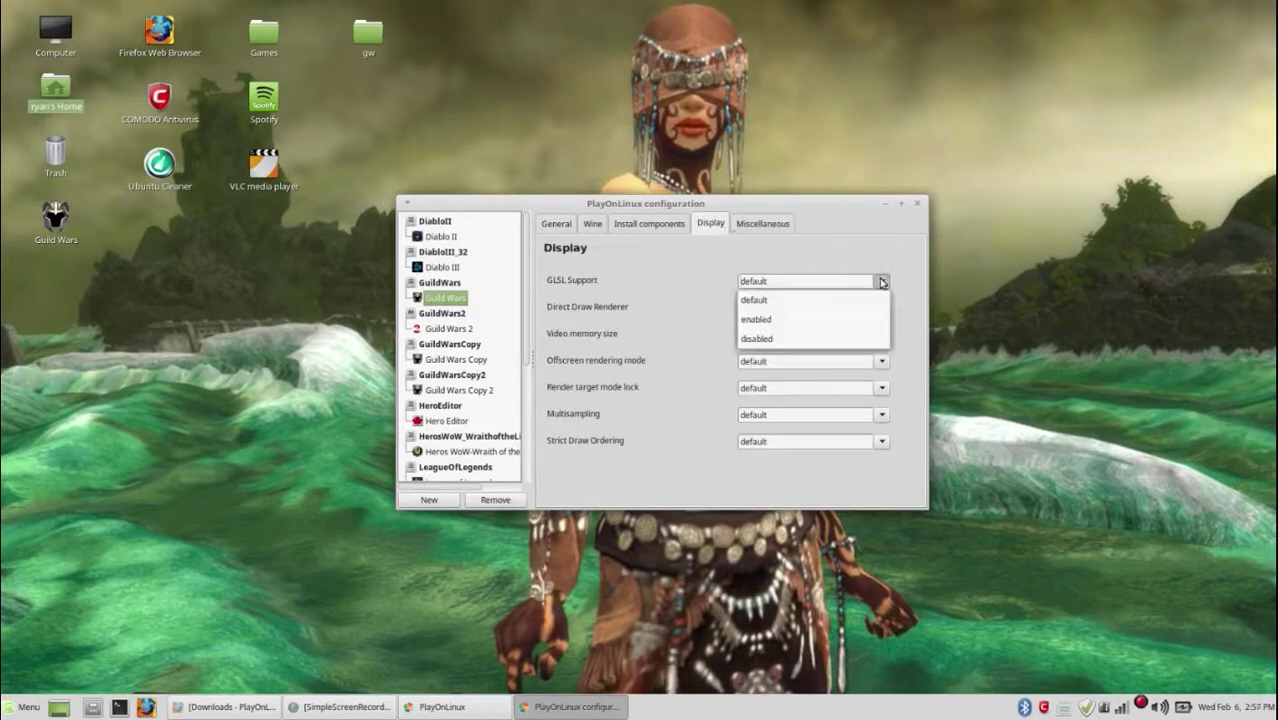
left_click(821, 317)
left_click(872, 313)
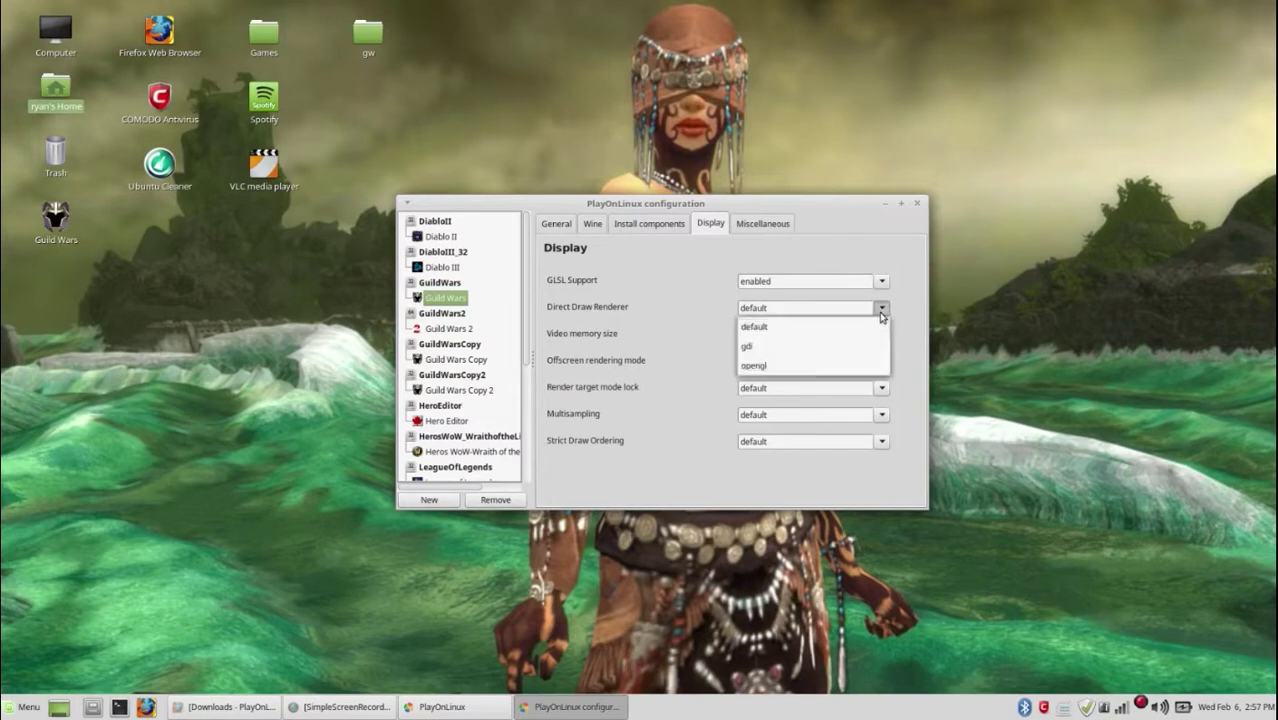
left_click(843, 361)
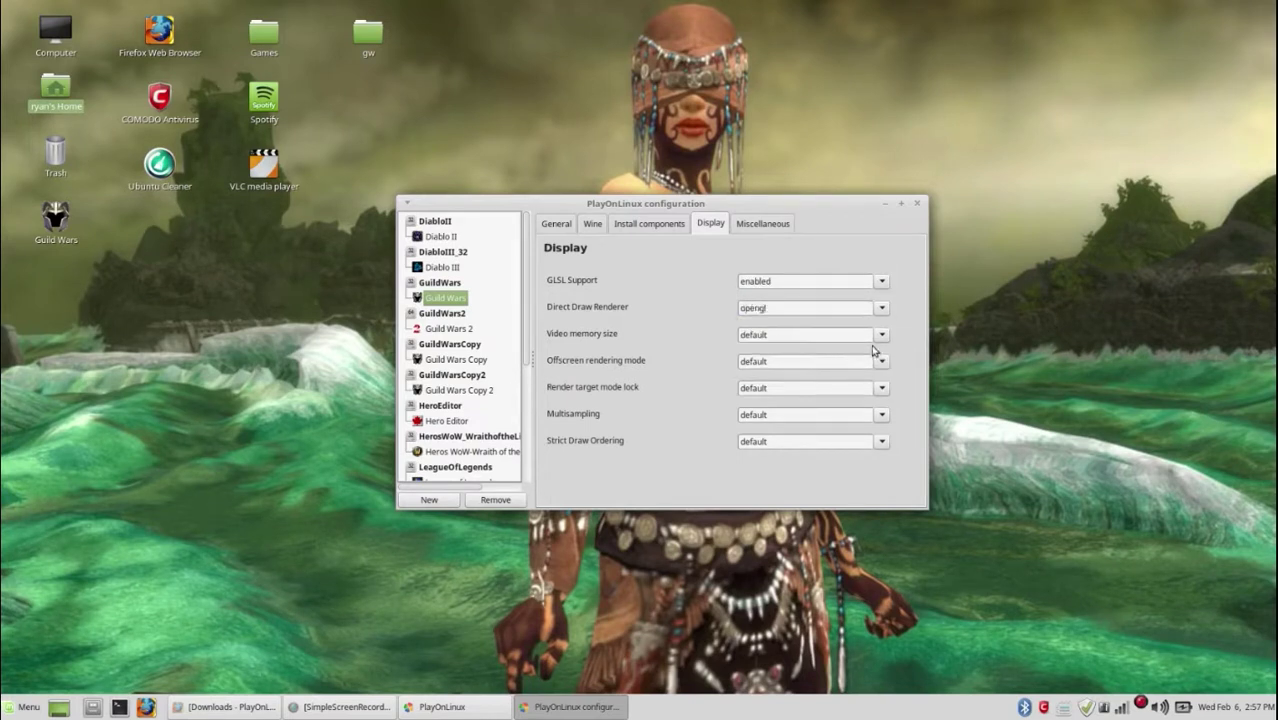
left_click(881, 336)
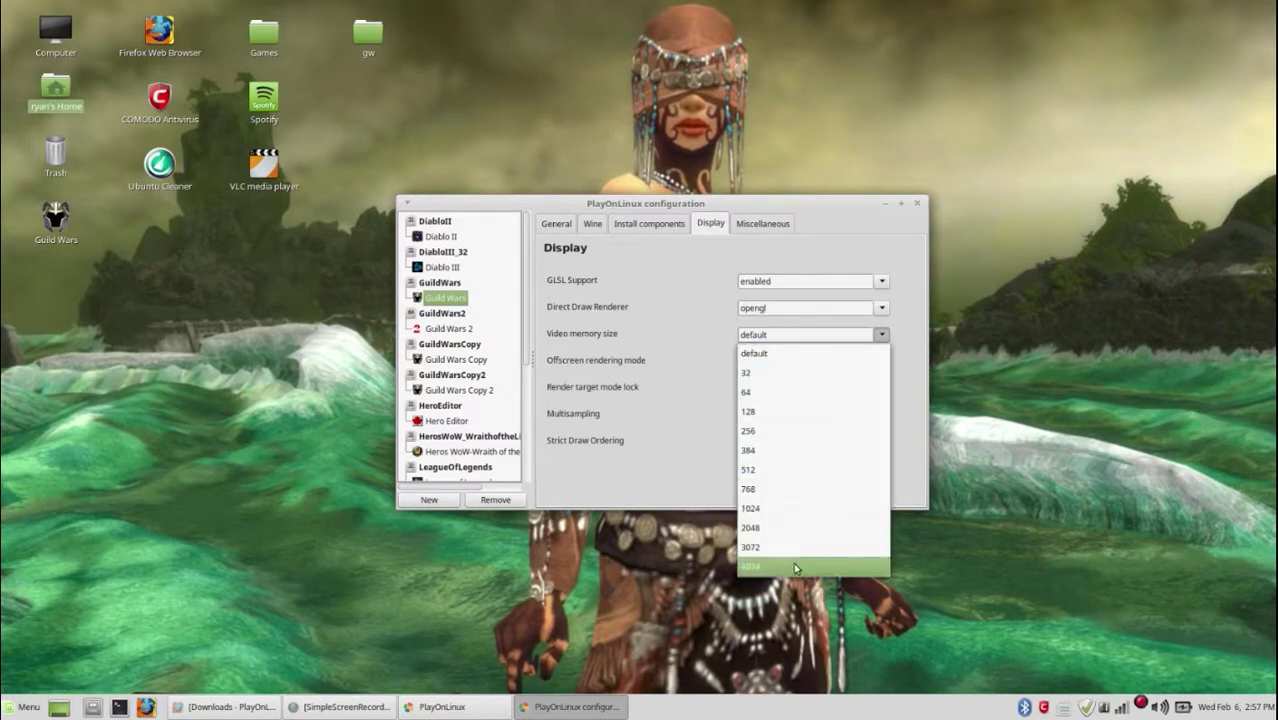
left_click(795, 566)
Step: Set offscreen rendering to fbo, render target lock to readtex, enable multisampling and strict draw ordering, then close
left_click(883, 363)
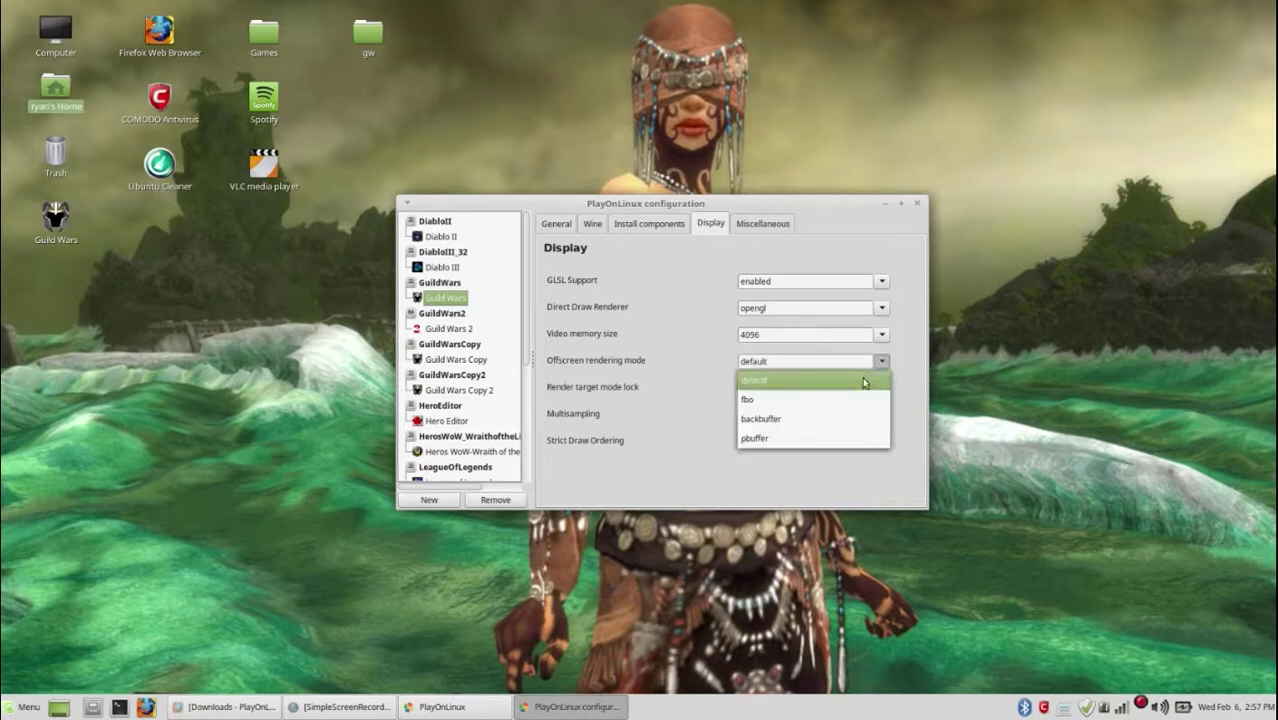
left_click(850, 399)
left_click(882, 389)
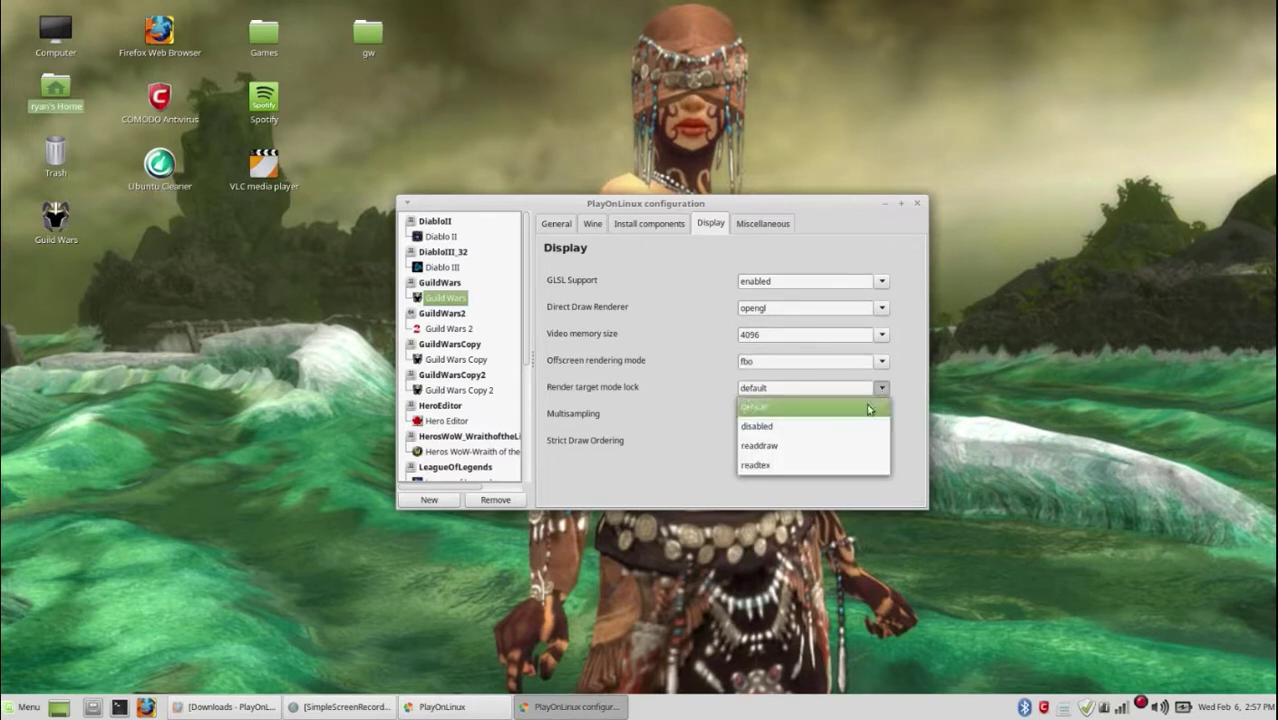
left_click(822, 463)
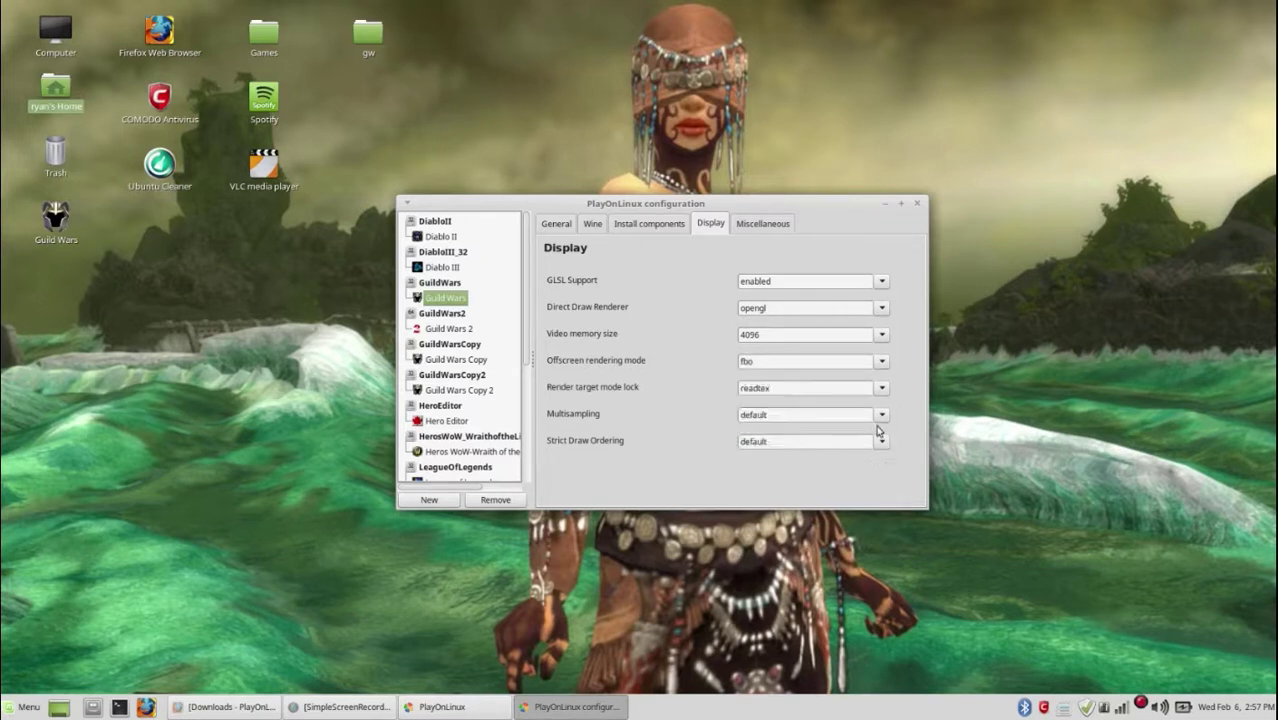
left_click(881, 416)
left_click(853, 449)
left_click(880, 444)
left_click(840, 484)
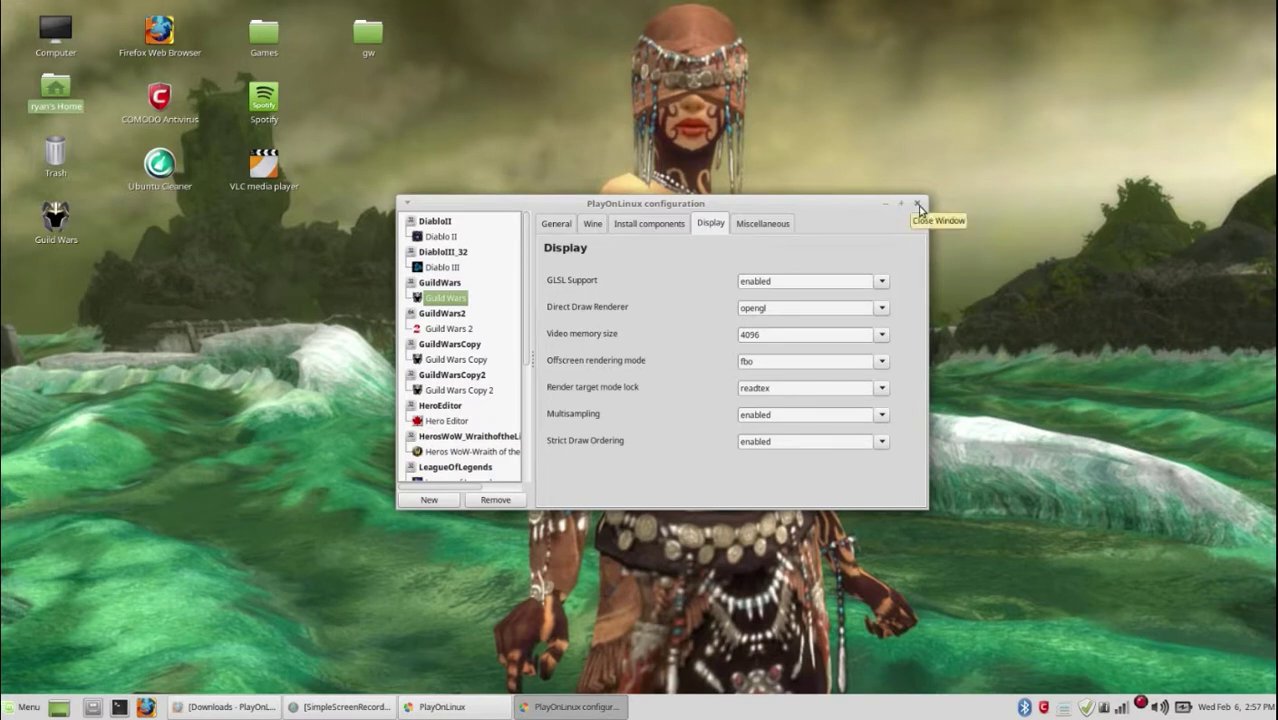
left_click(918, 205)
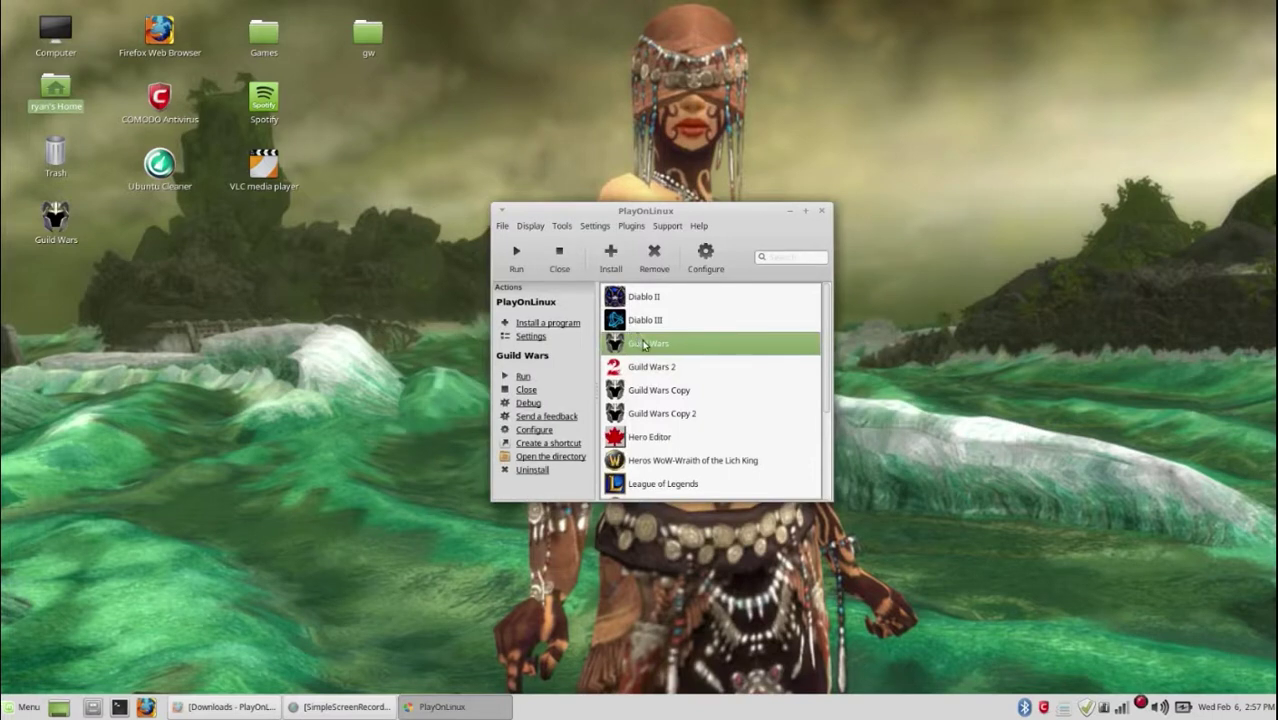
Step: Run Guild Wars, dismiss the Gw.exe error without sending and the crash notice, then run it again
left_click(515, 258)
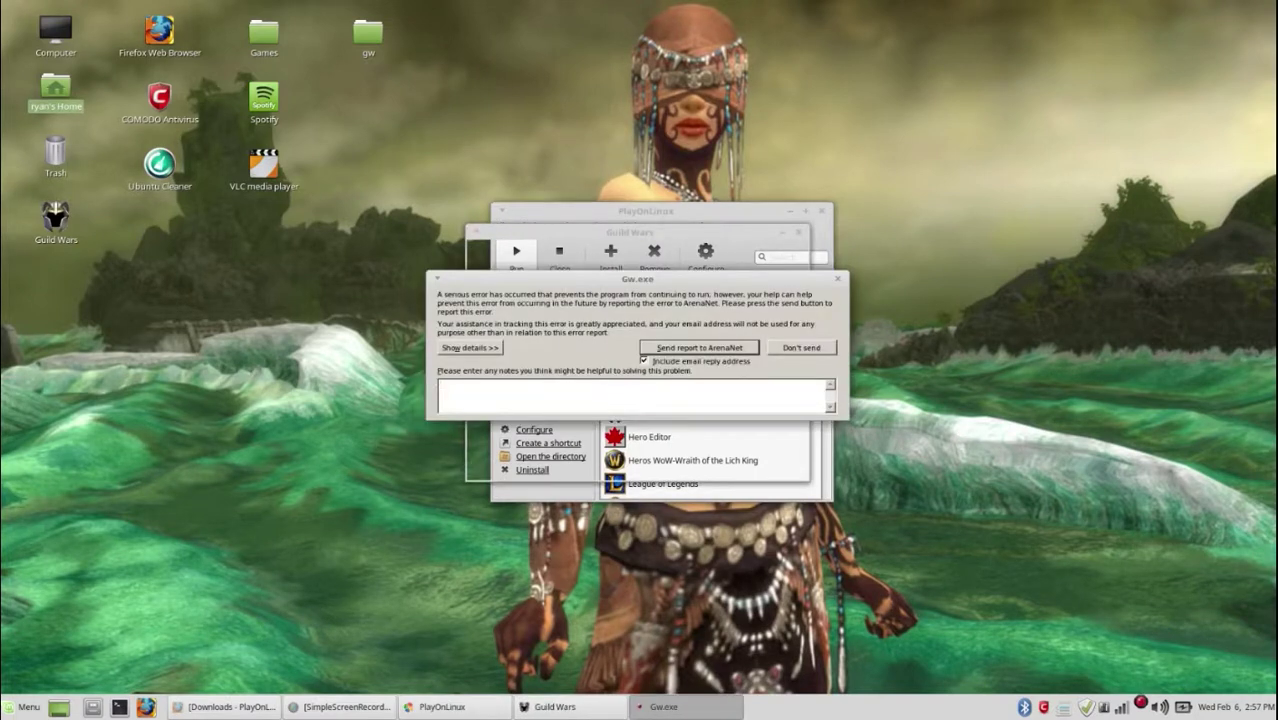
left_click(838, 279)
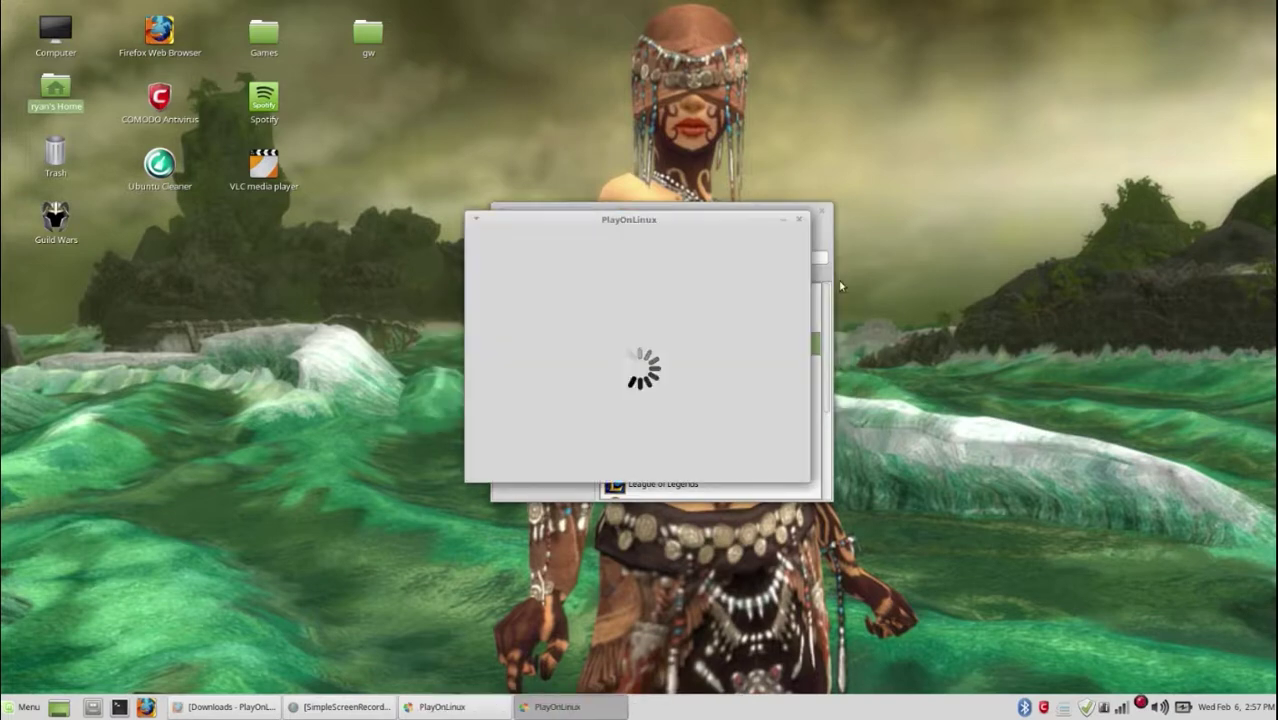
left_click(774, 464)
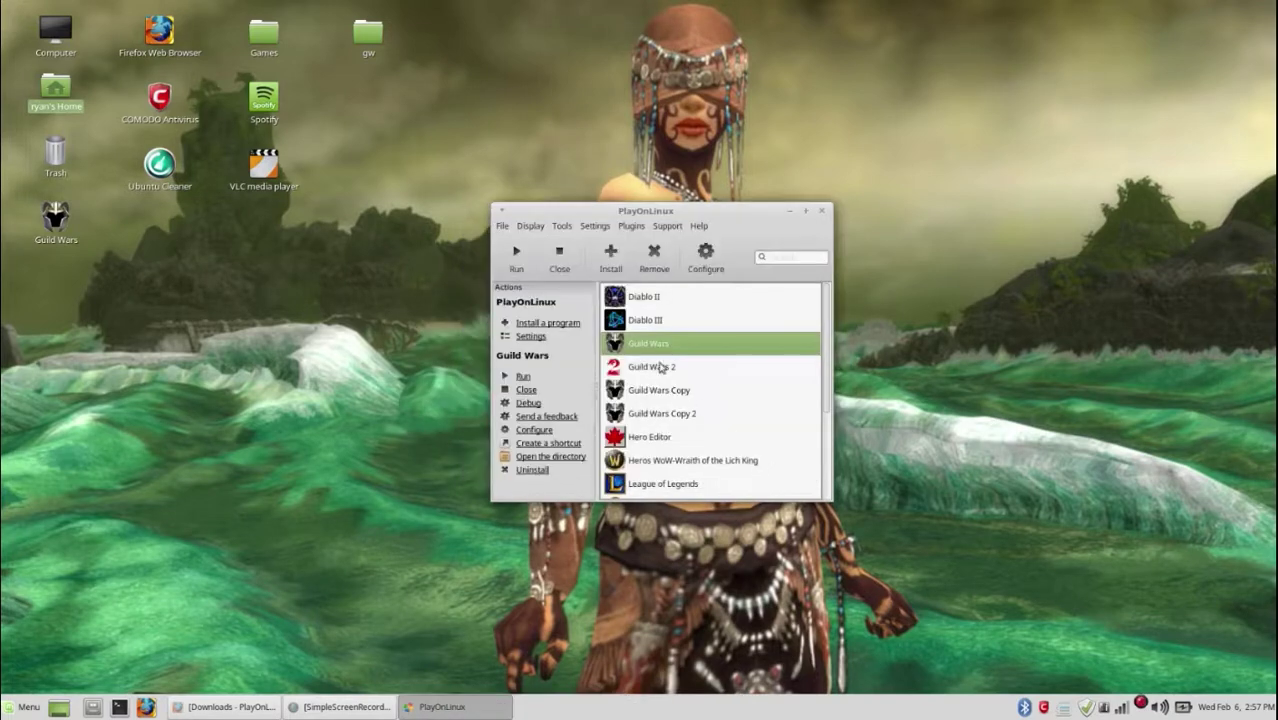
left_click(522, 269)
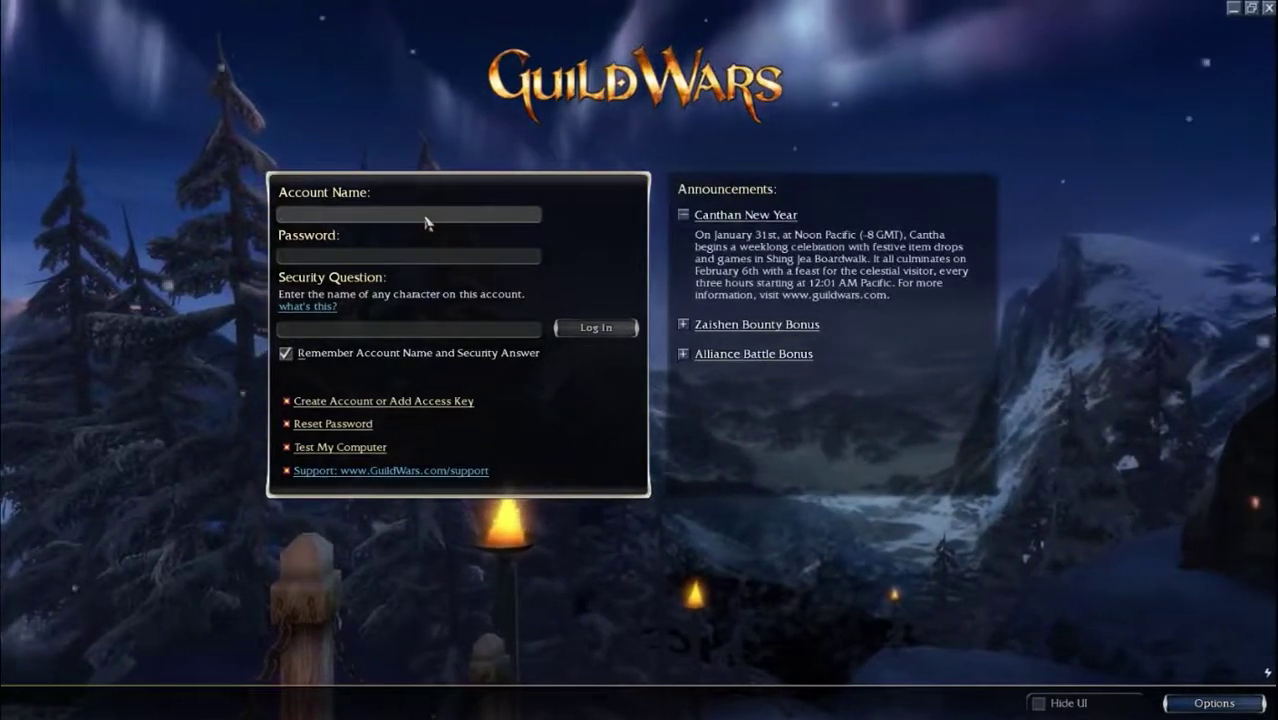
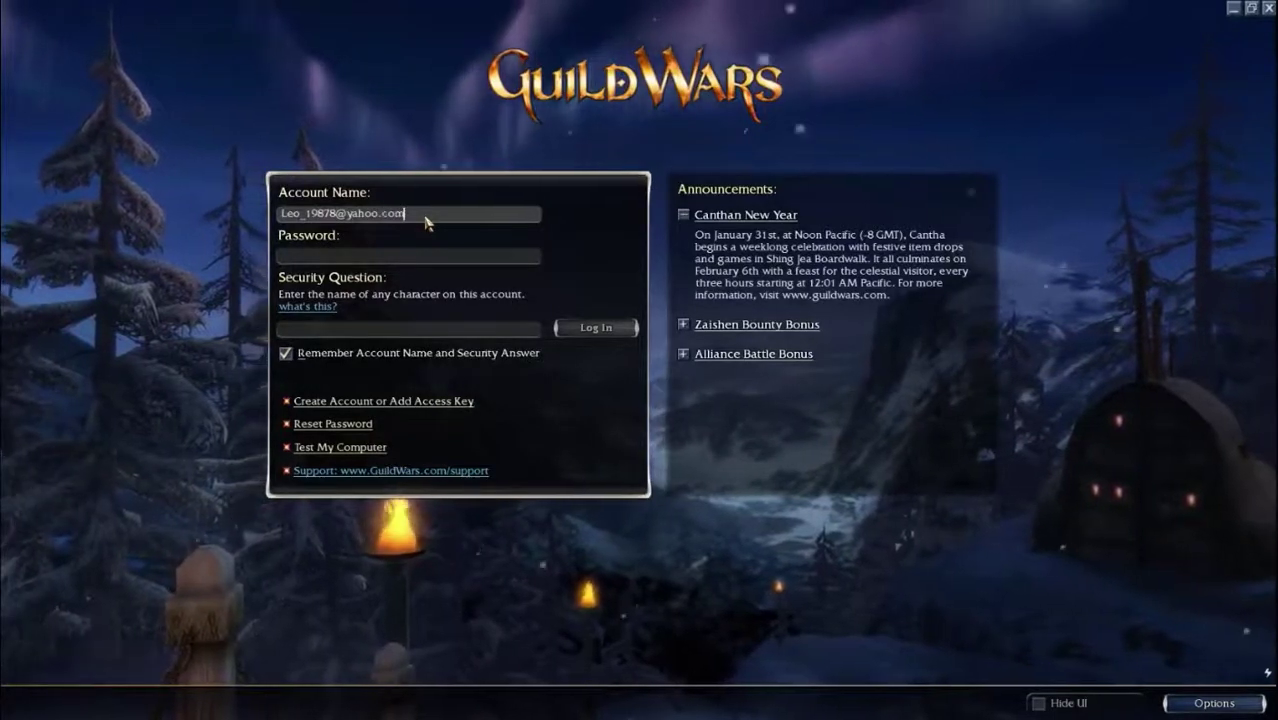
Step: Enter the account e-mail, password and security question answer, and log in to Guild Wars
left_click(397, 256)
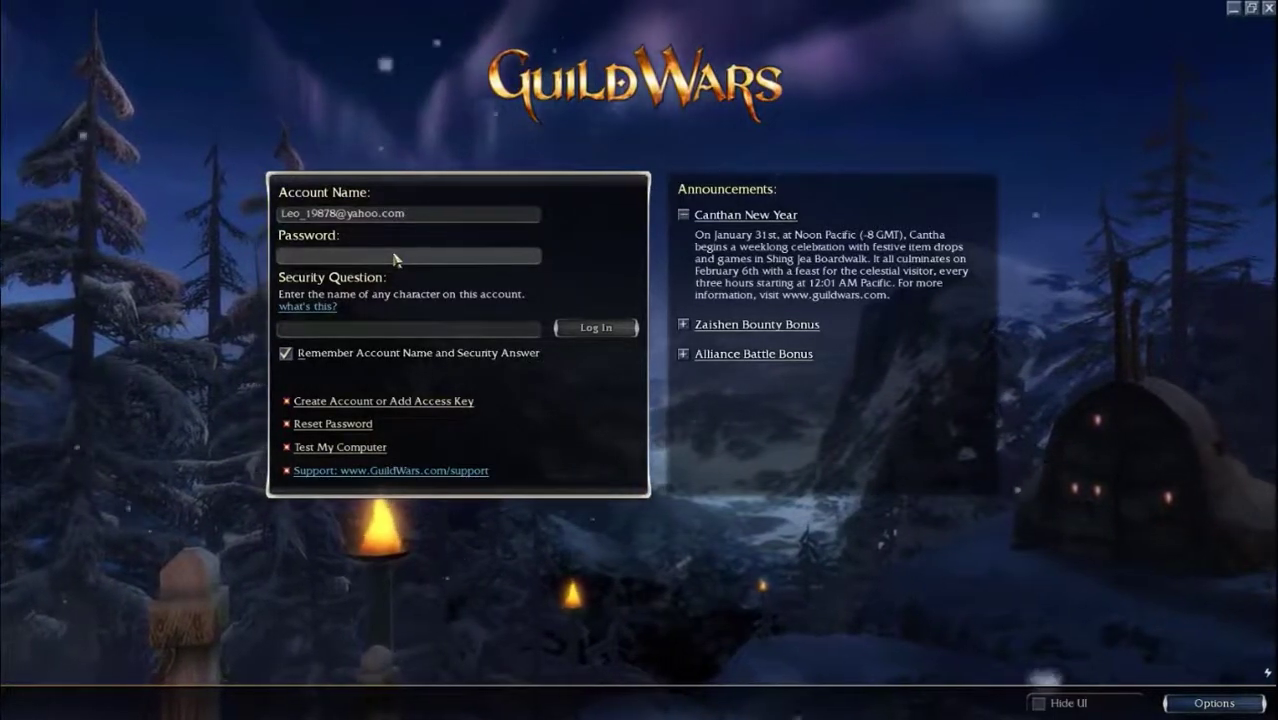
type("******")
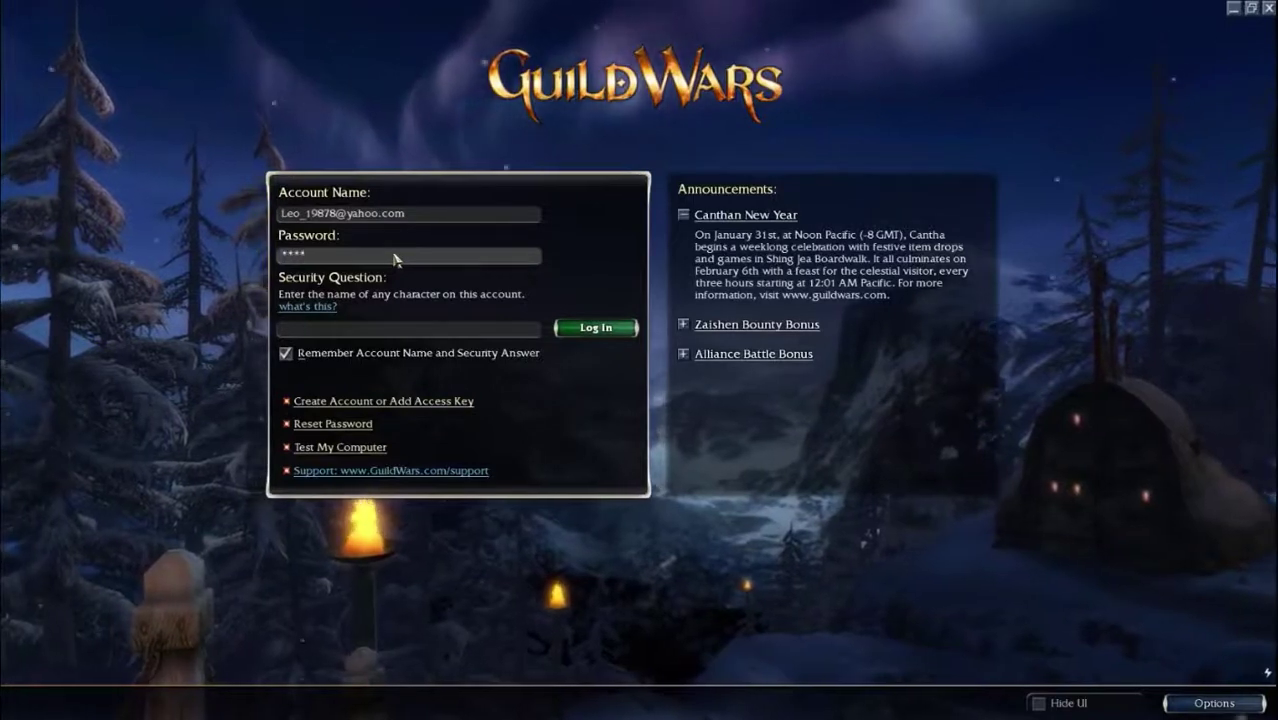
type("****")
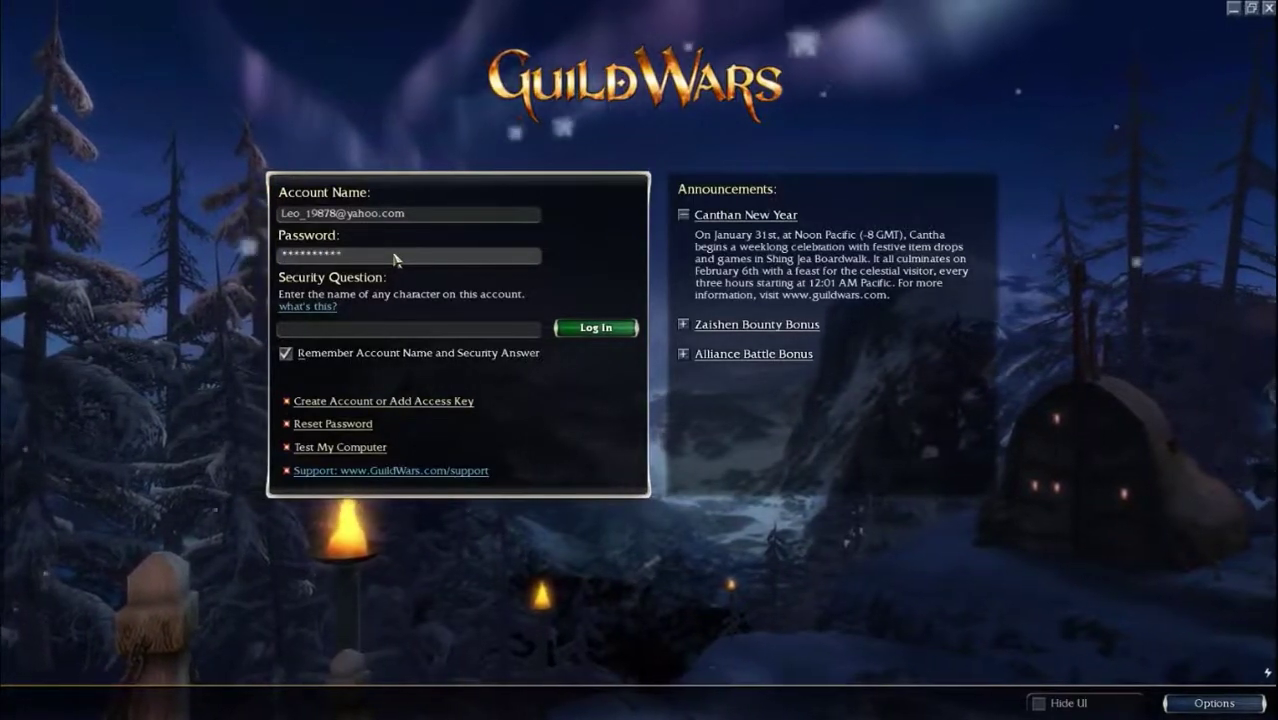
type("***")
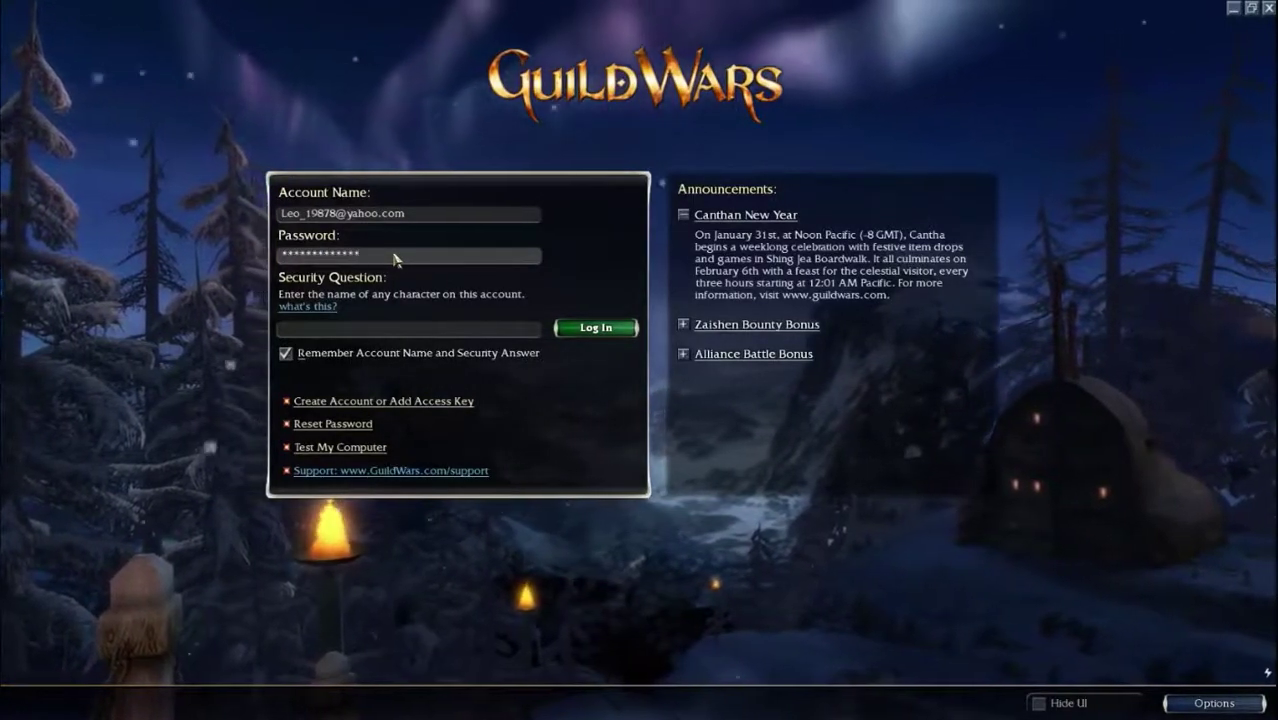
left_click(365, 330)
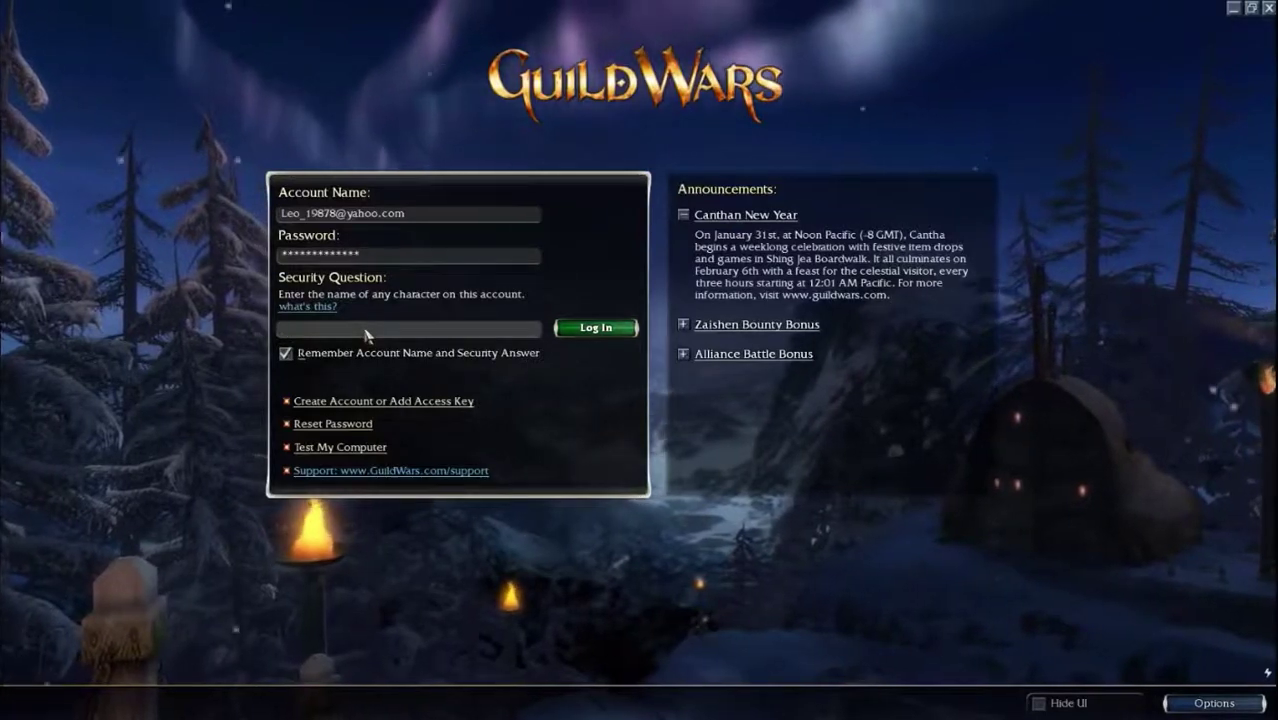
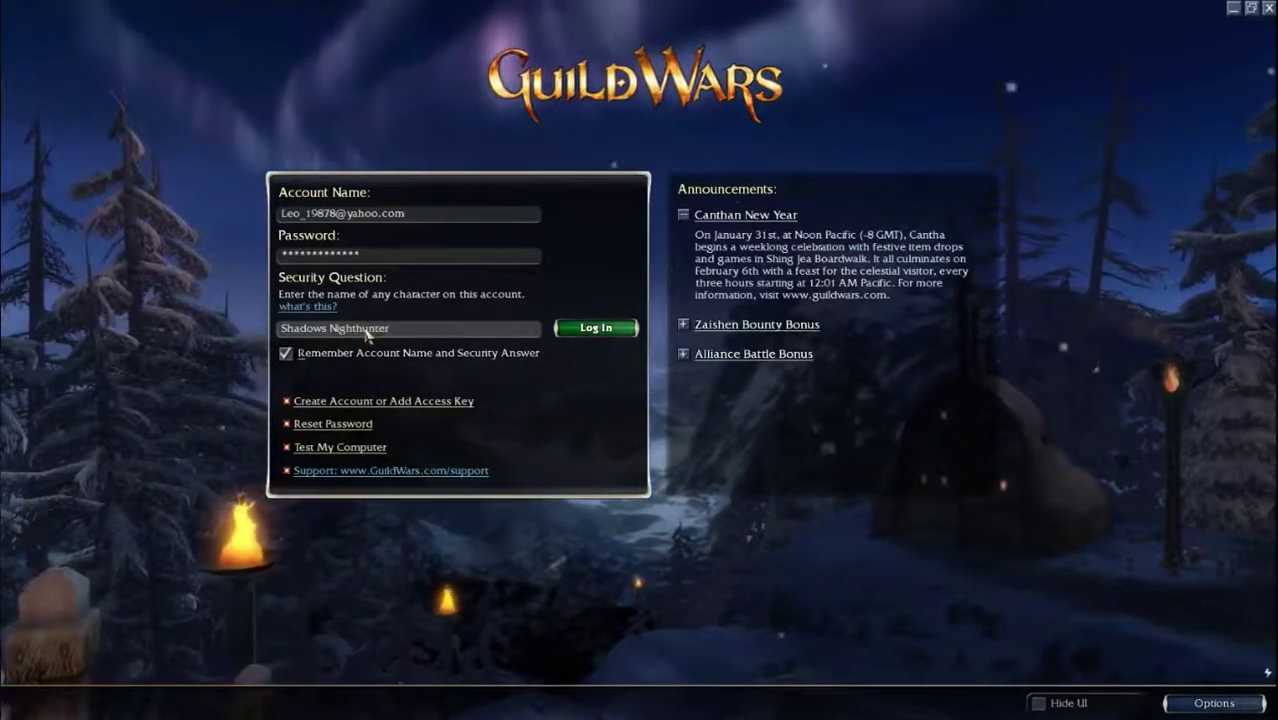
left_click(593, 328)
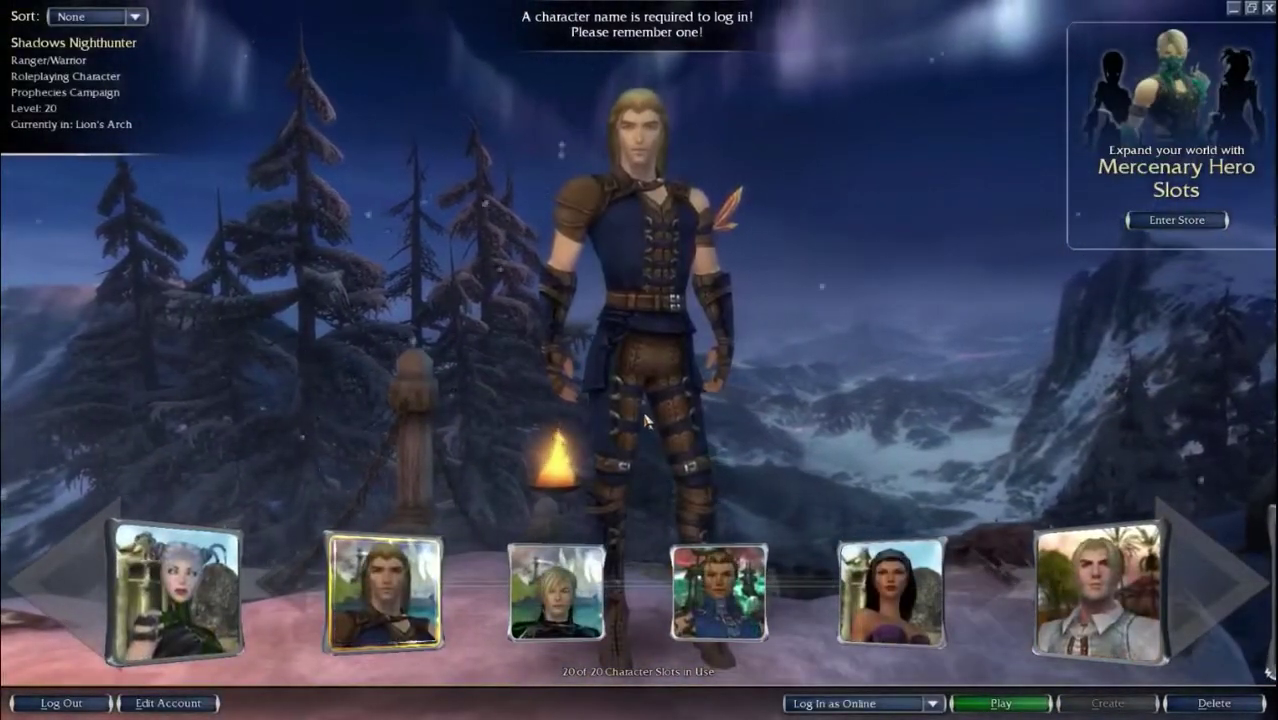
Step: Play the selected level 20 Ranger/Warrior character to load into Lion's Arch
left_click(998, 703)
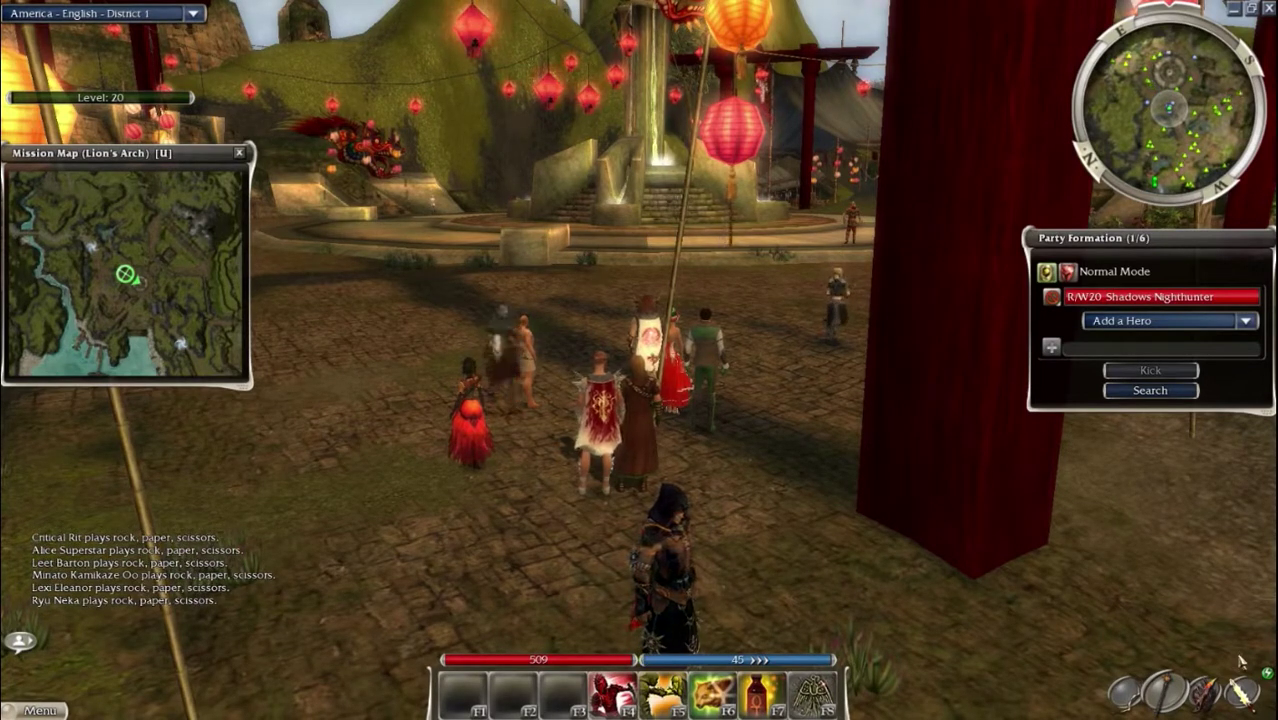
Step: Check the network stats indicator, then quit Guild Wars back to the PlayOnLinux program list
mouse_move(1266, 673)
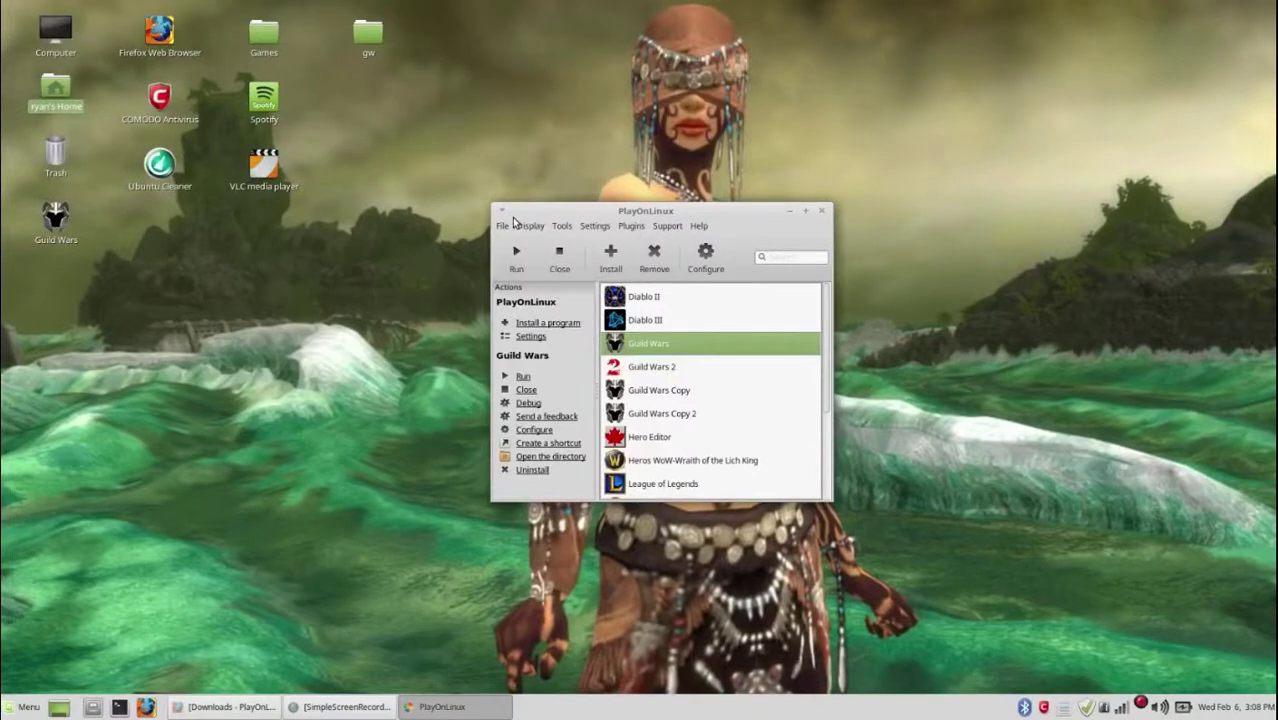
left_click(560, 226)
left_click(572, 240)
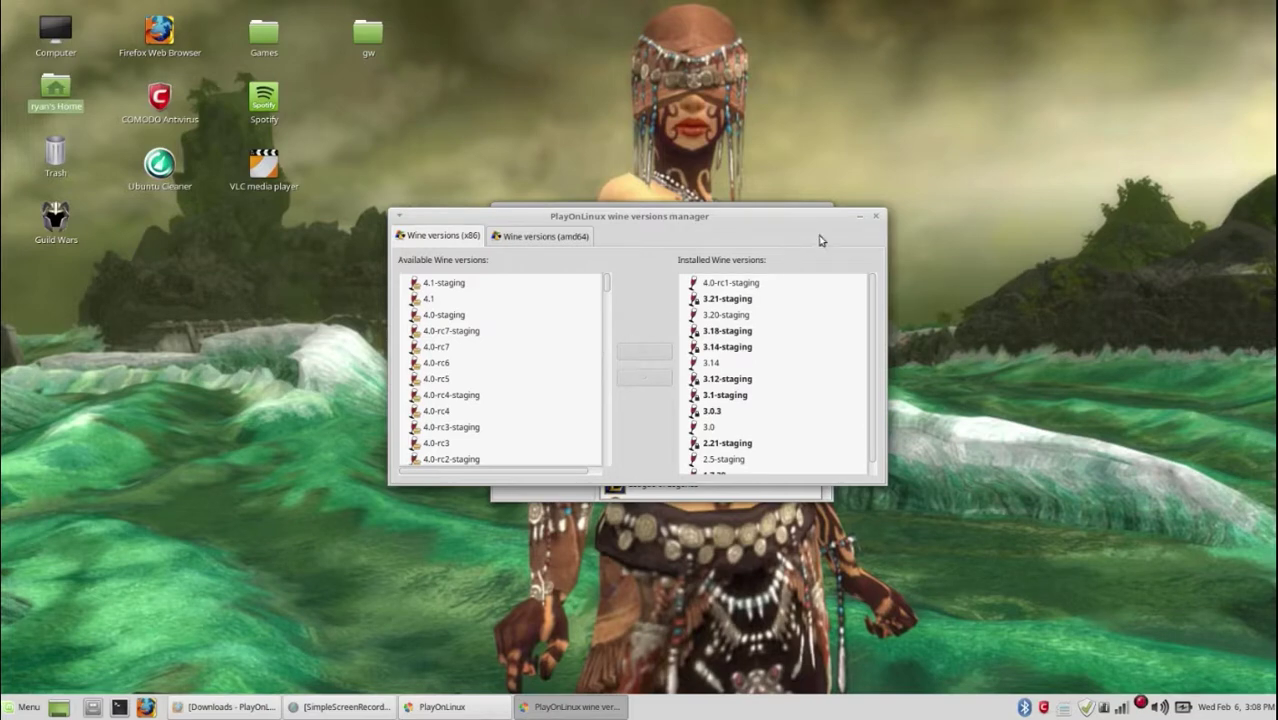
left_click(876, 217)
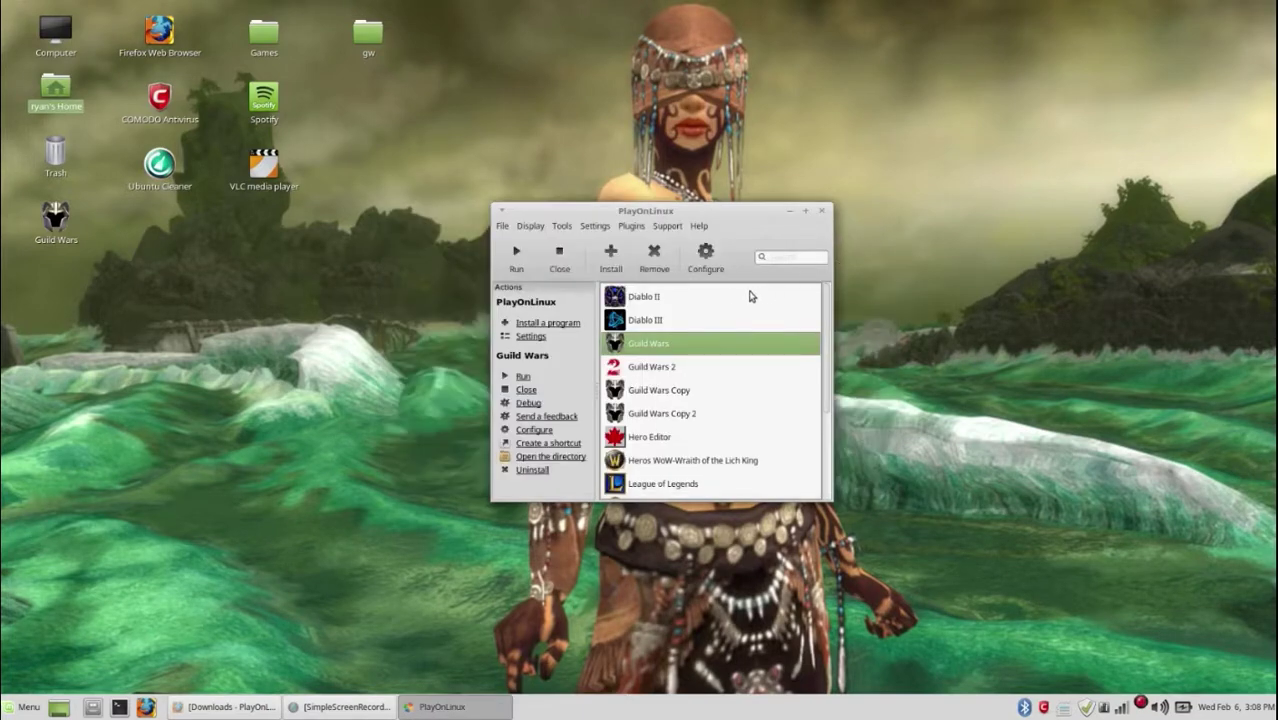
Step: Switch the Guild Wars drive from Wine 1.7.39 to 3.12-staging and bring its configuration window forward
left_click(710, 260)
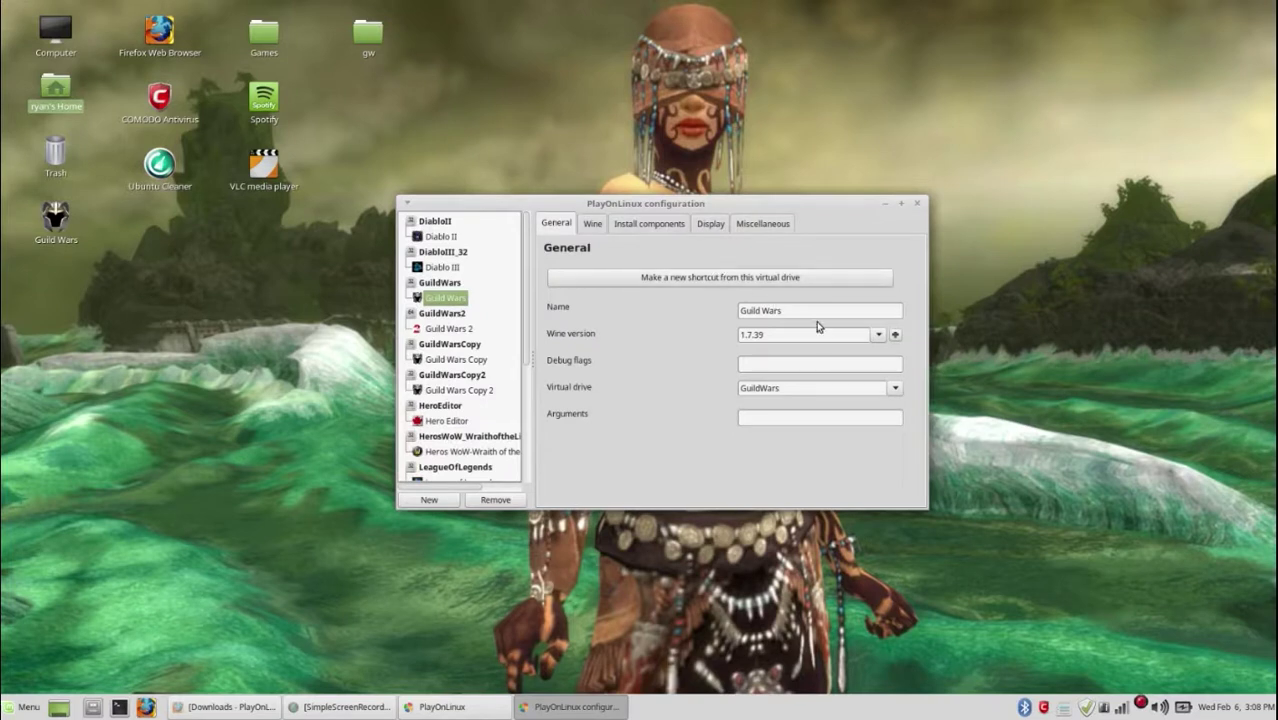
left_click(879, 336)
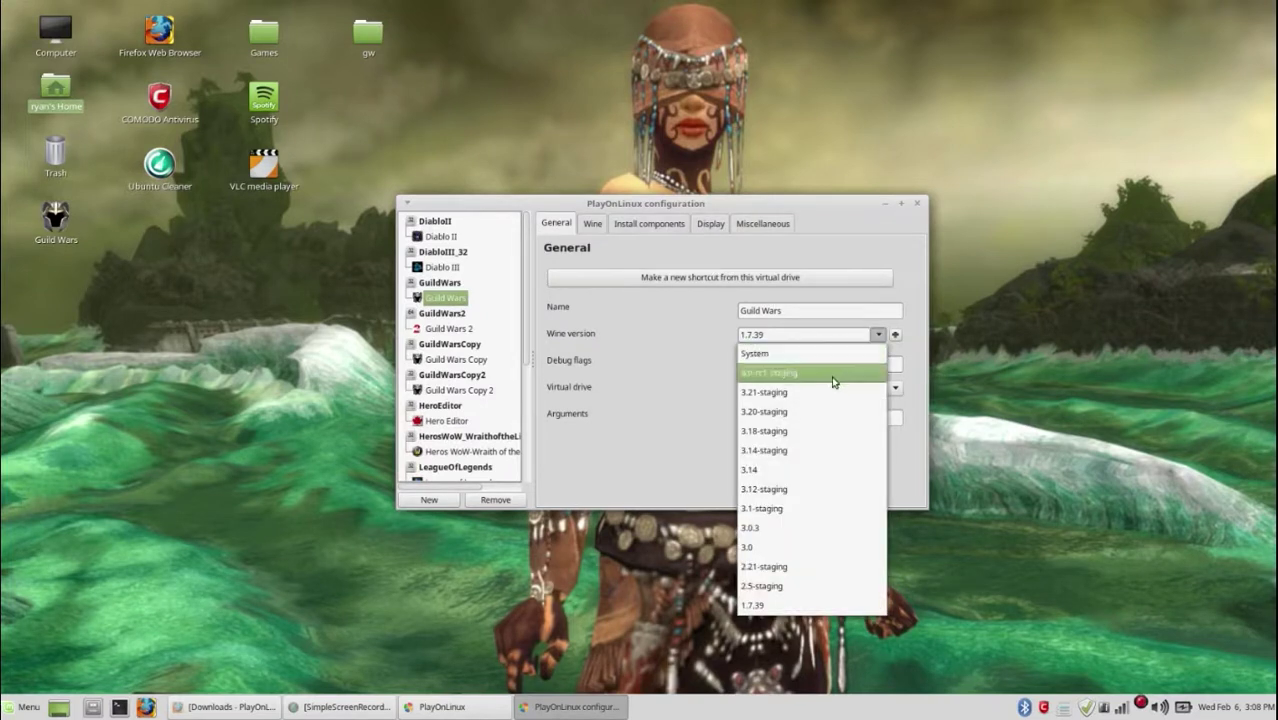
left_click(800, 491)
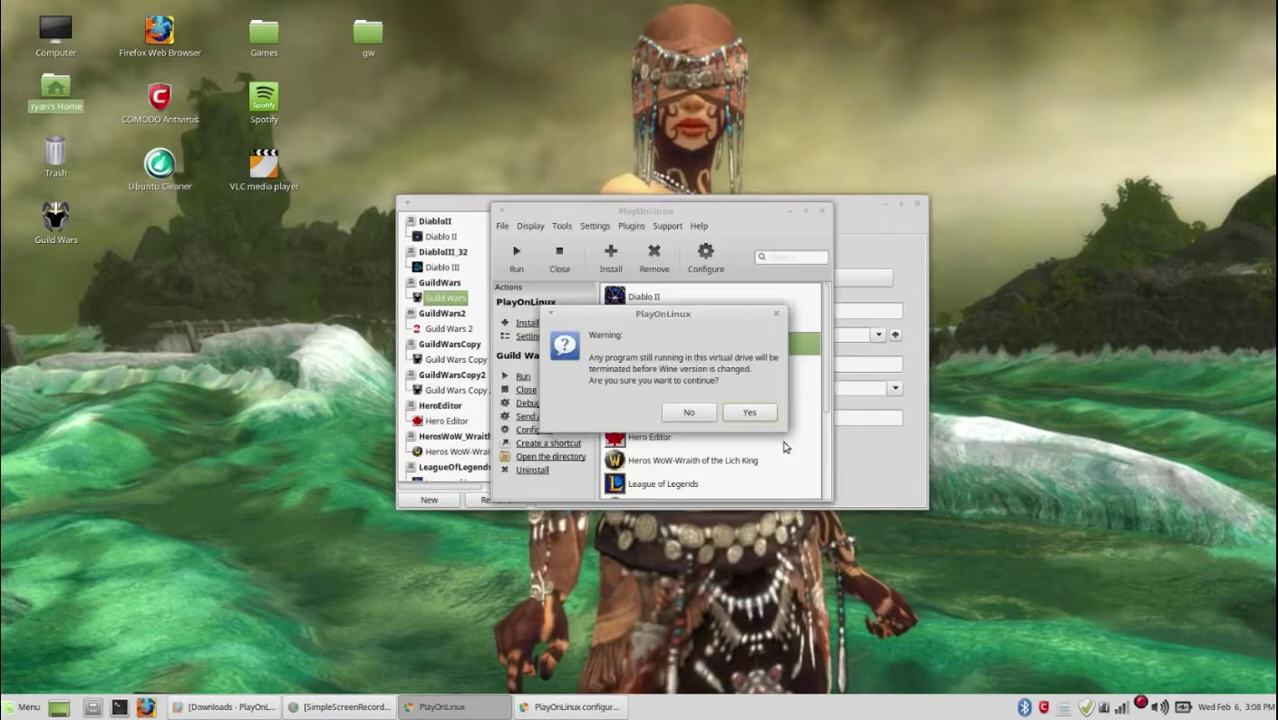
left_click(757, 414)
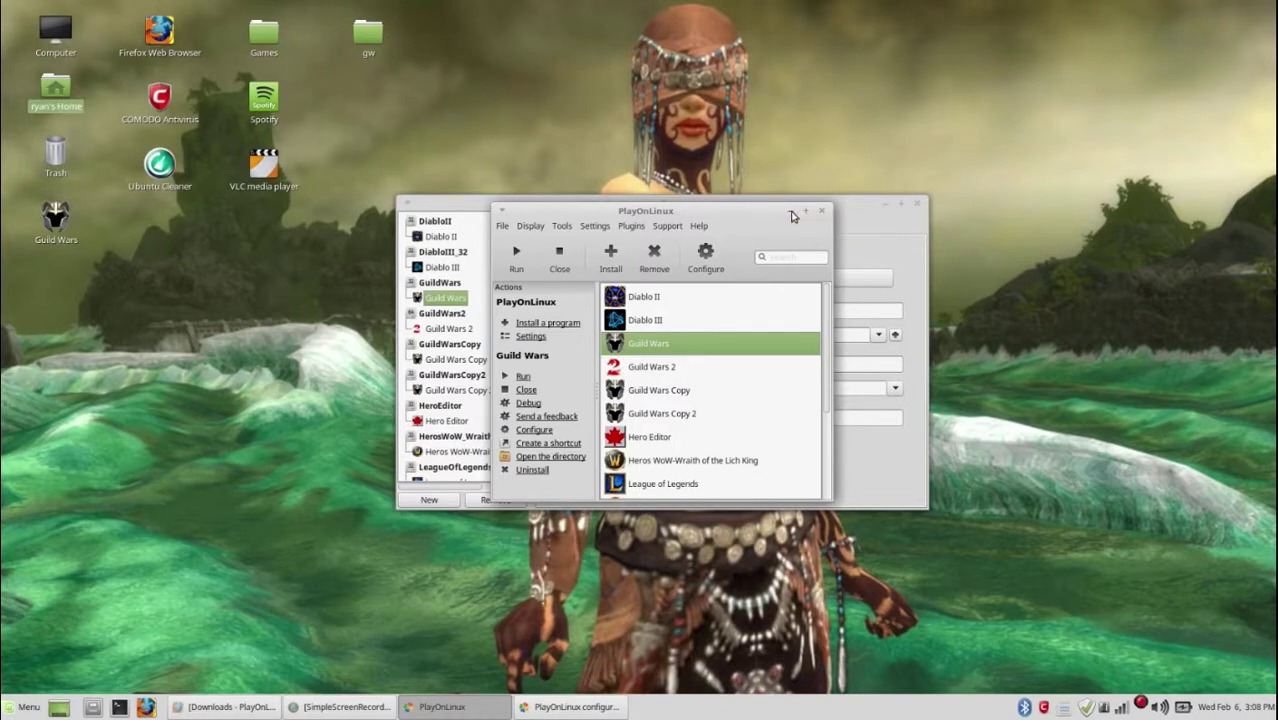
left_click(847, 216)
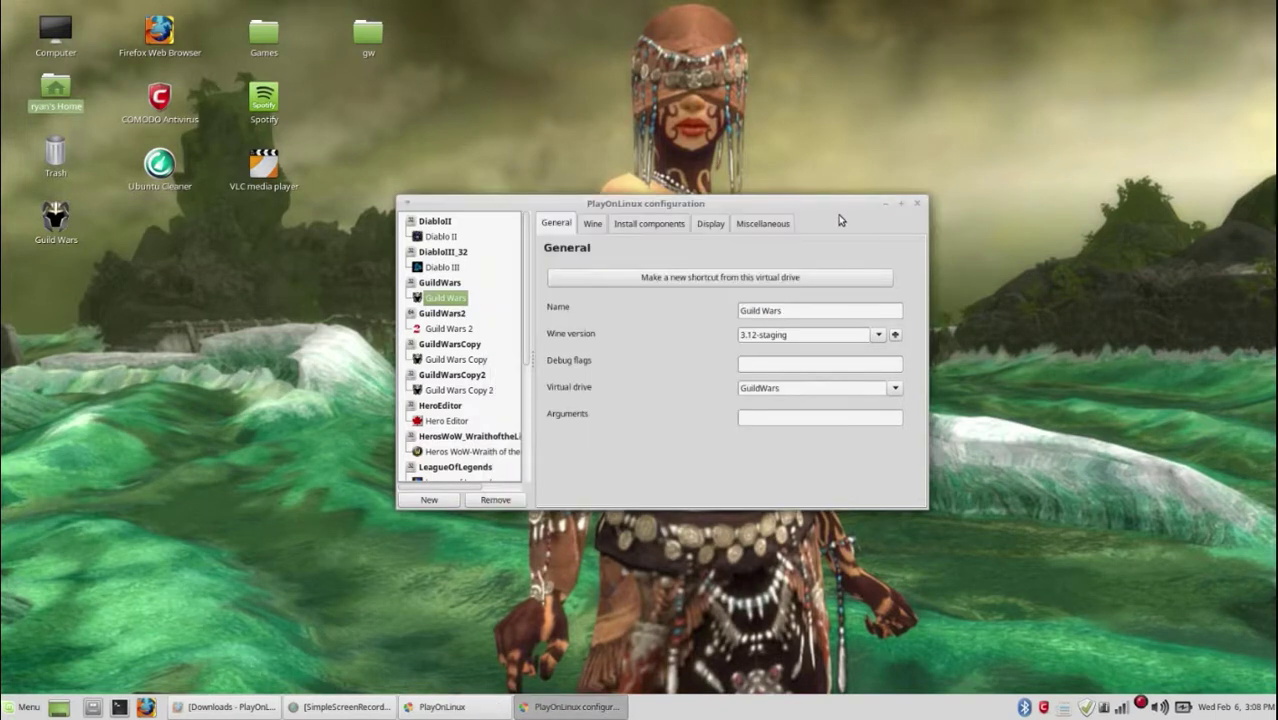
Step: Select directx9 in the drive's Install components list and install it
left_click(670, 230)
scroll(655, 395, "down", 5)
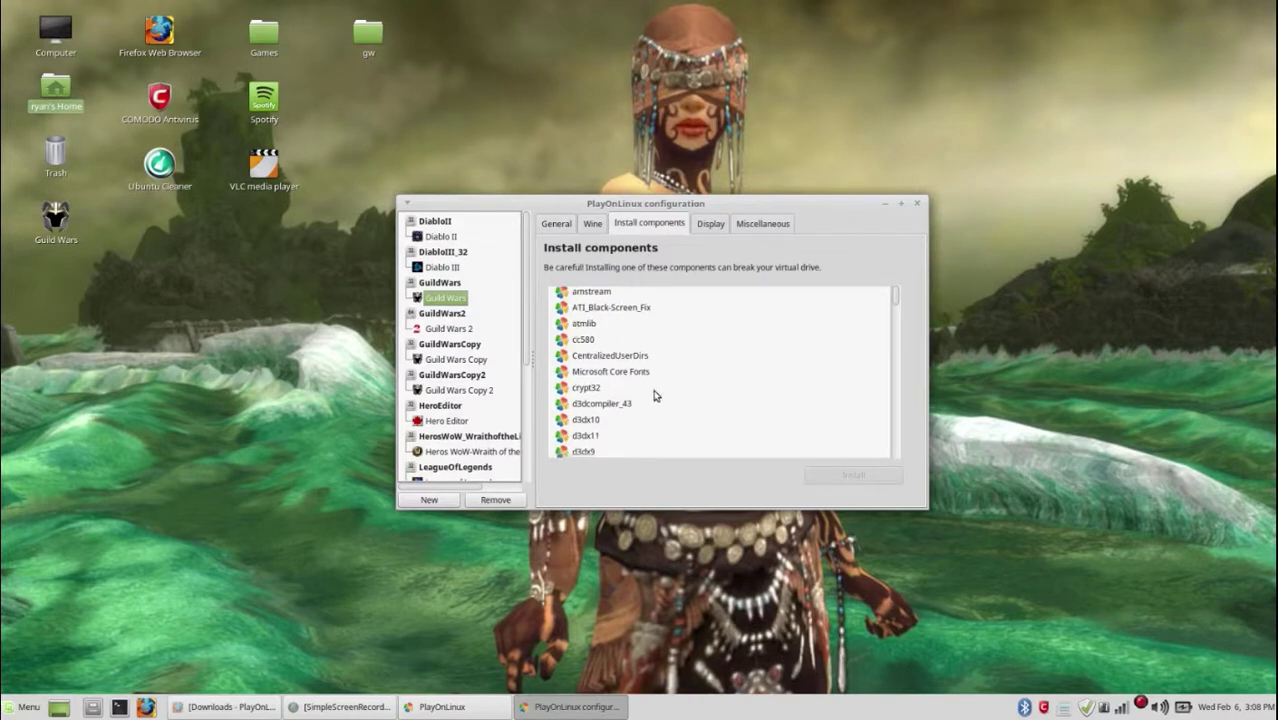
scroll(655, 395, "down", 6)
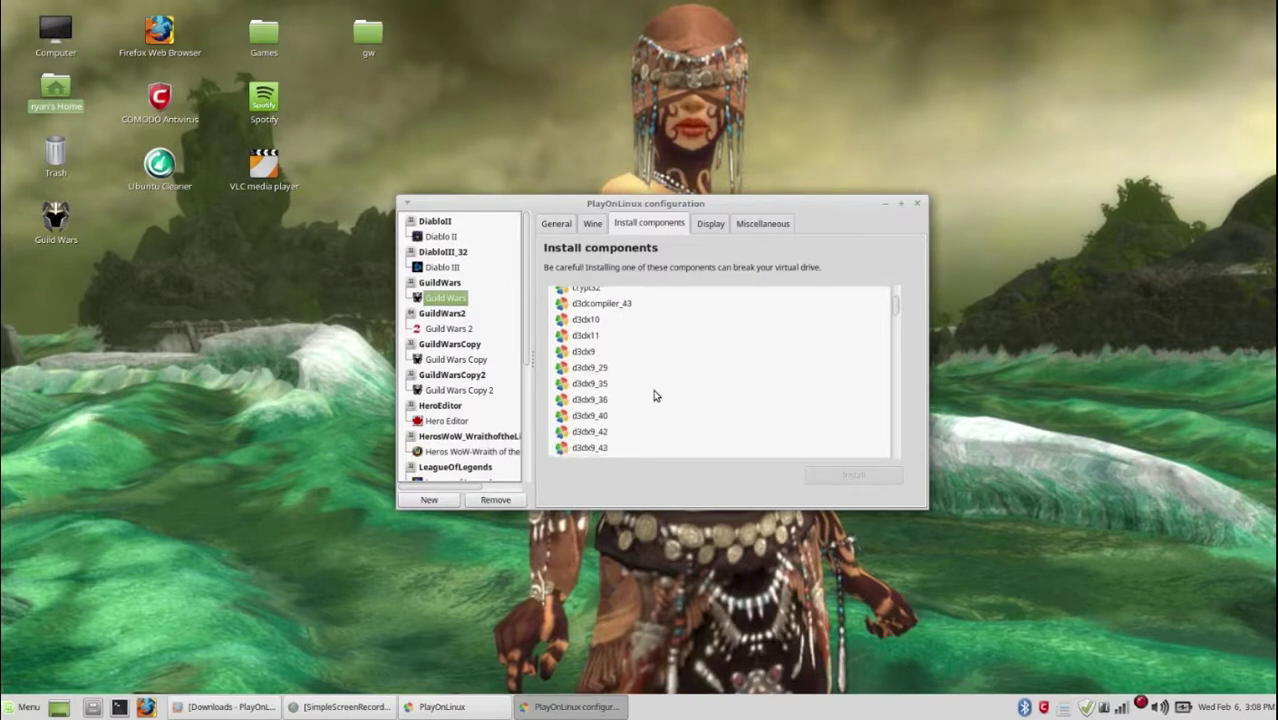
scroll(655, 395, "down", 5)
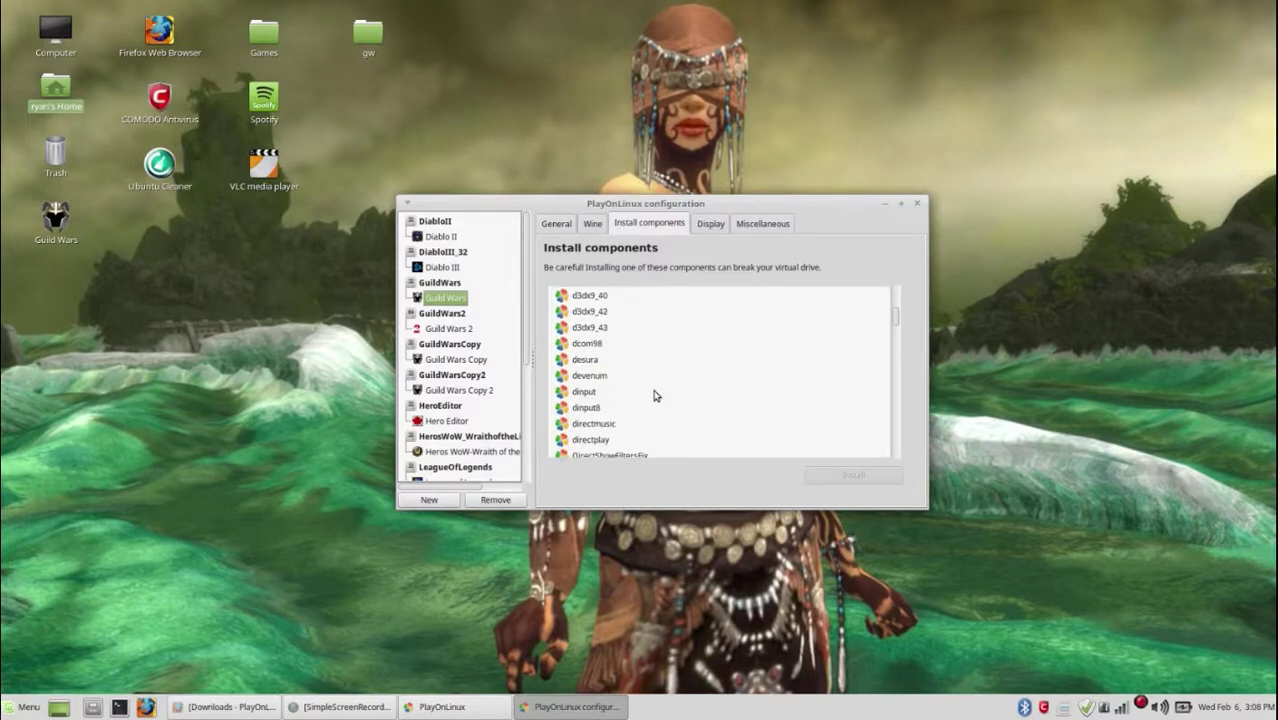
left_click(600, 413)
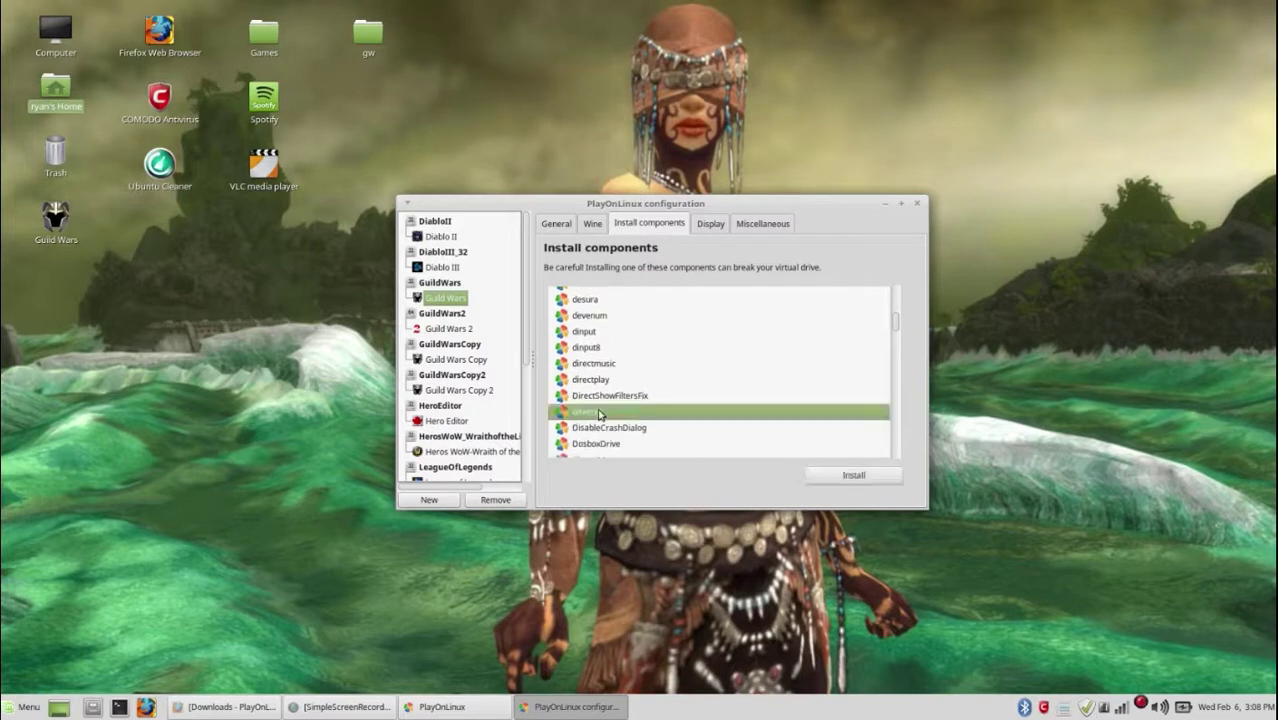
left_click(838, 478)
Step: In Configure Wine, set Windows Version to Windows 7, review Graphics, Libraries and Staging, and apply
left_click(594, 224)
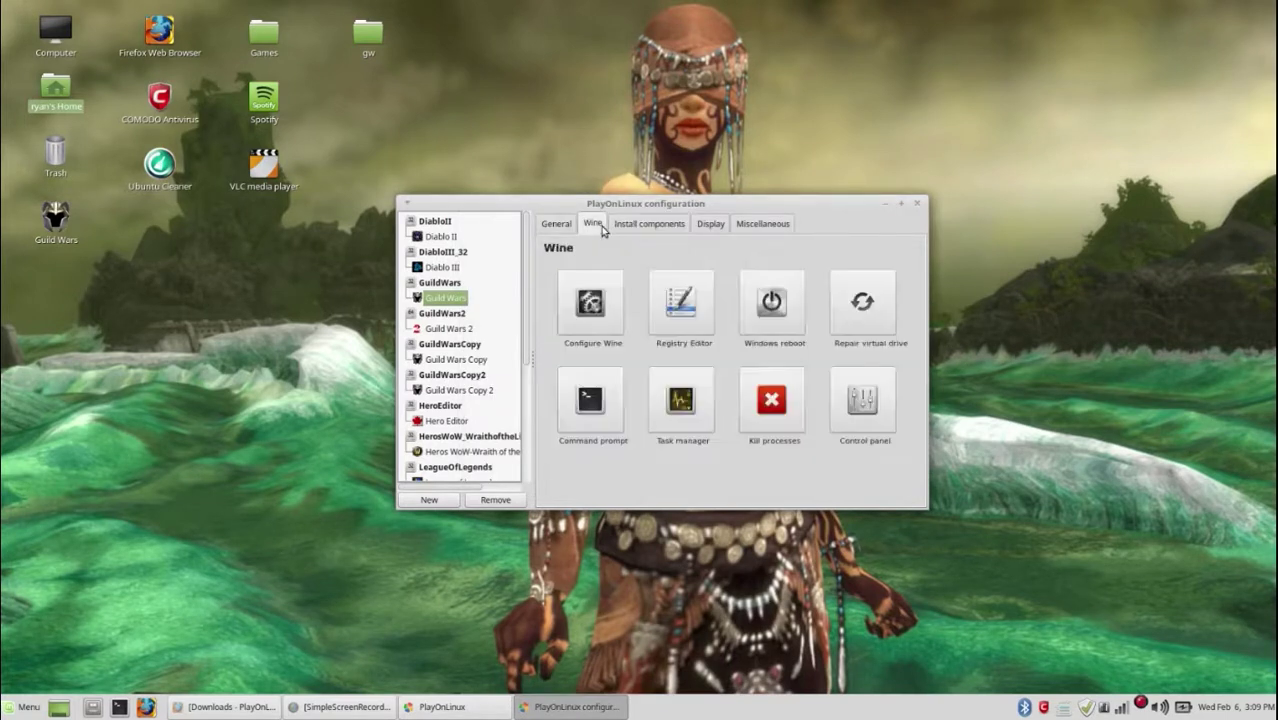
left_click(591, 296)
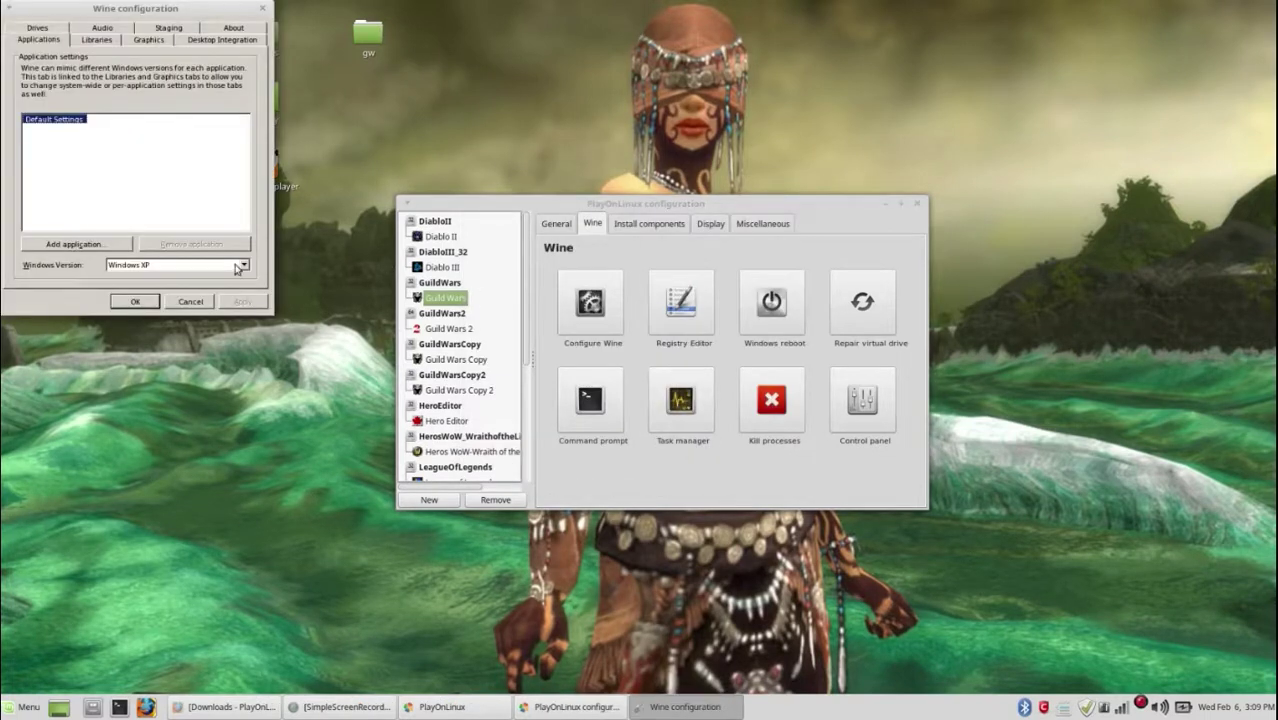
left_click(243, 266)
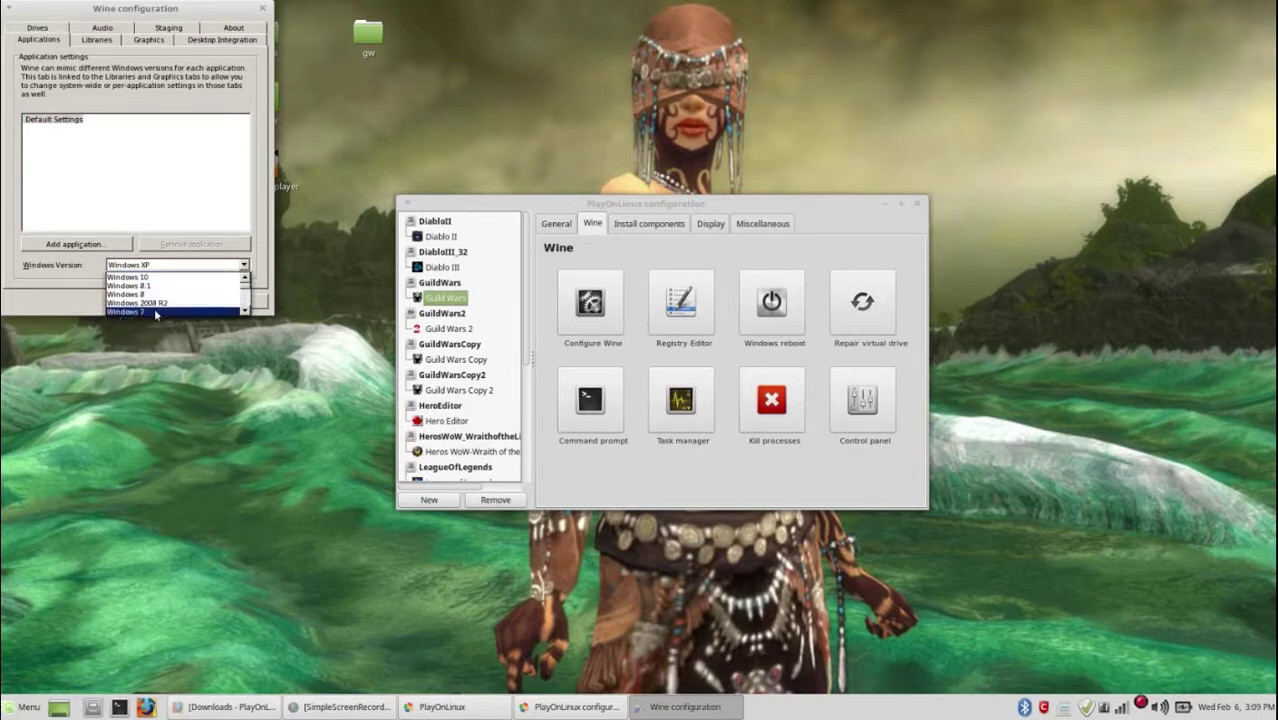
left_click(175, 311)
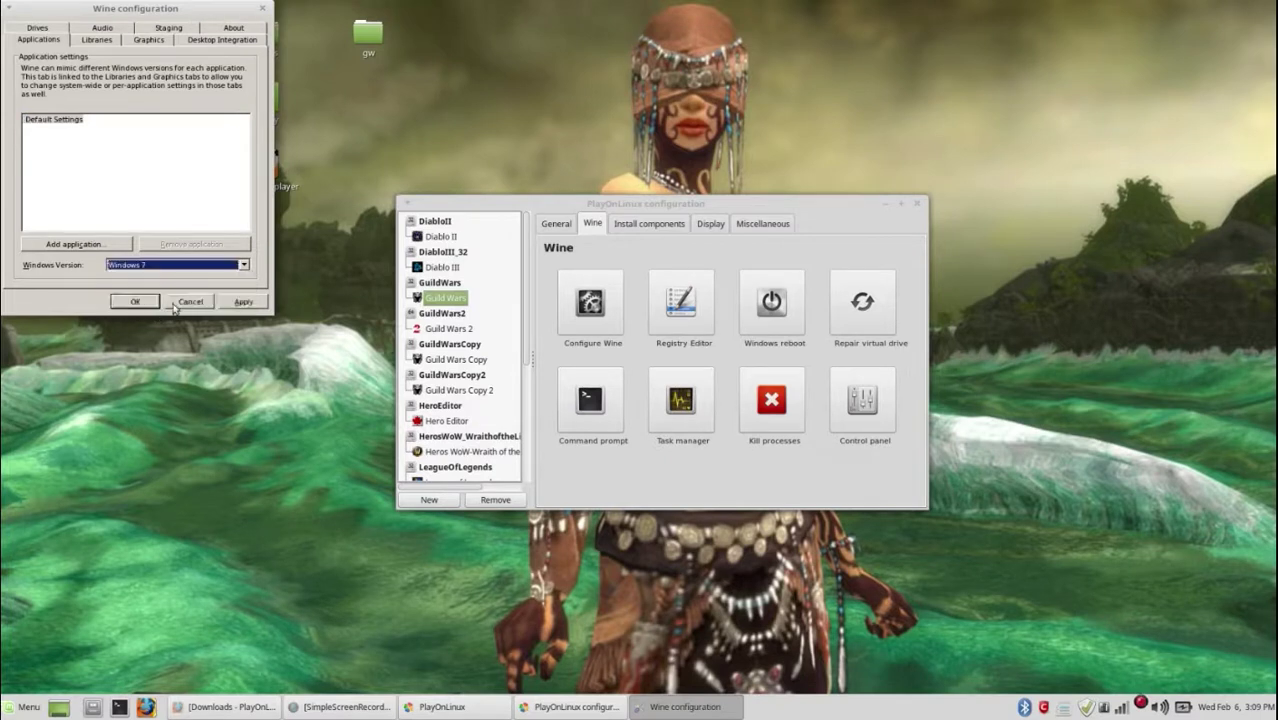
left_click(150, 40)
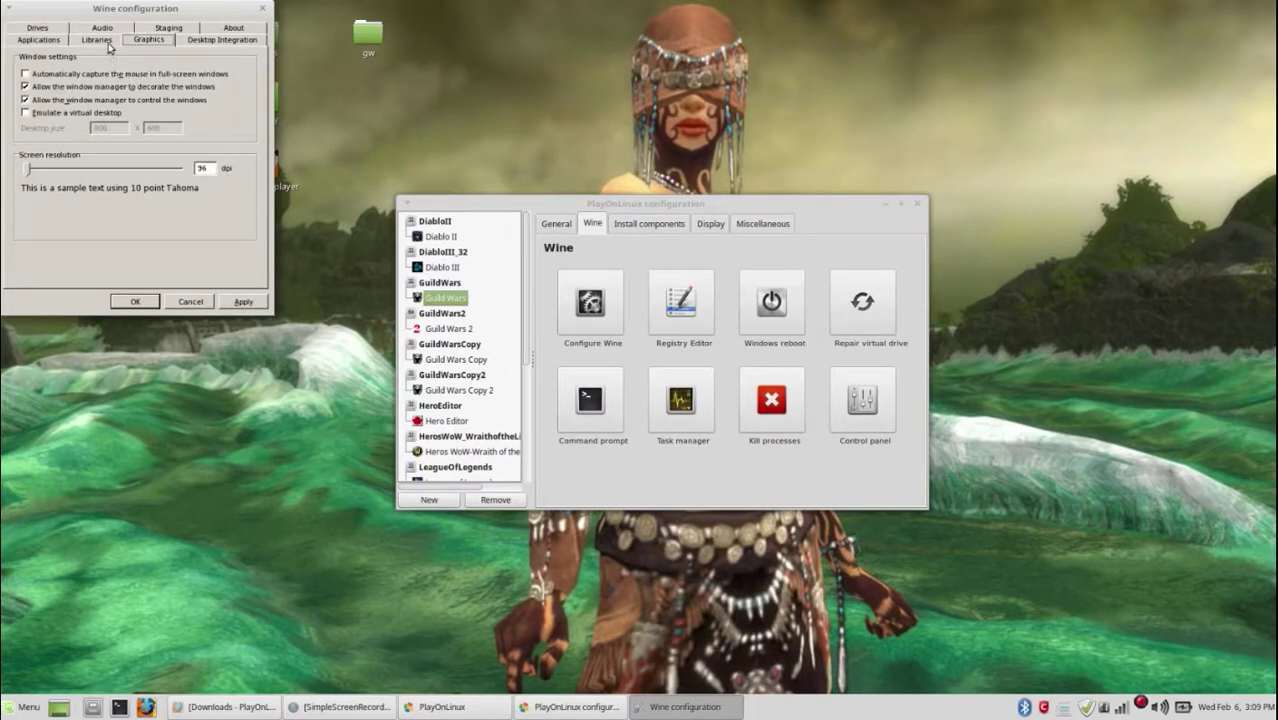
left_click(100, 41)
left_click(167, 29)
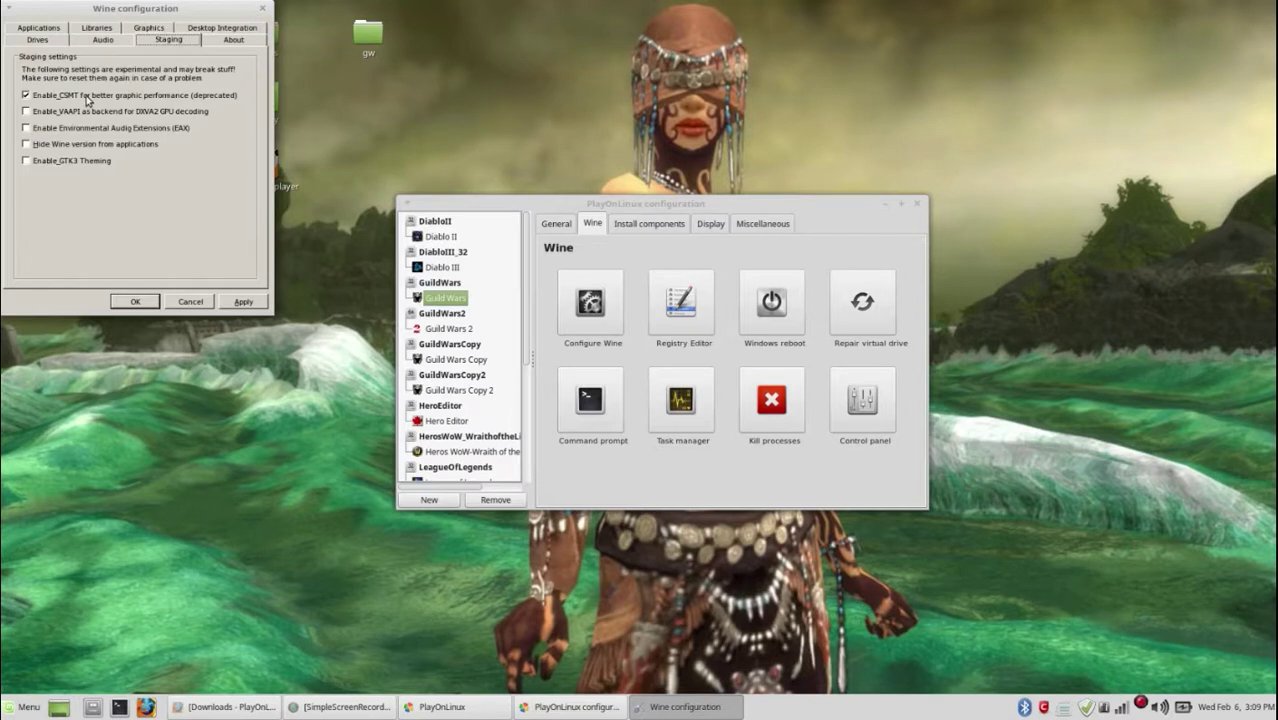
left_click(147, 304)
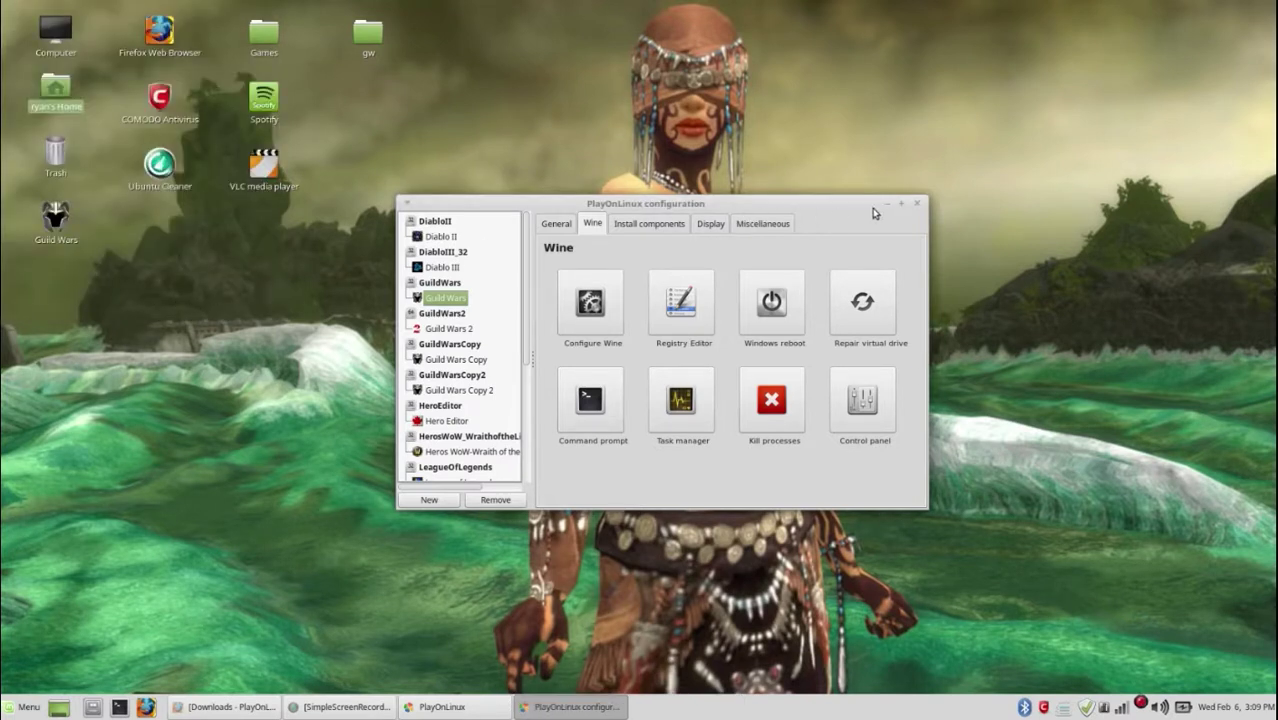
Step: Close the drive configuration window and log in to Guild Wars with the account password
left_click(918, 206)
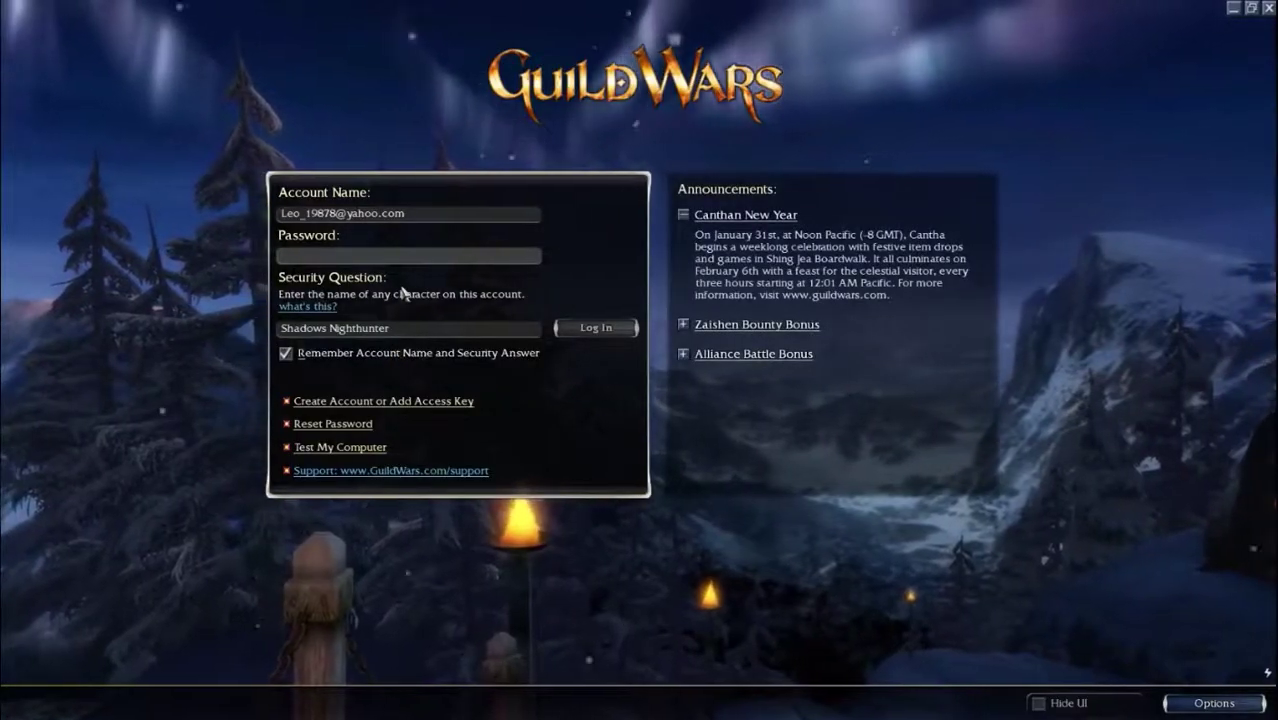
type("*******")
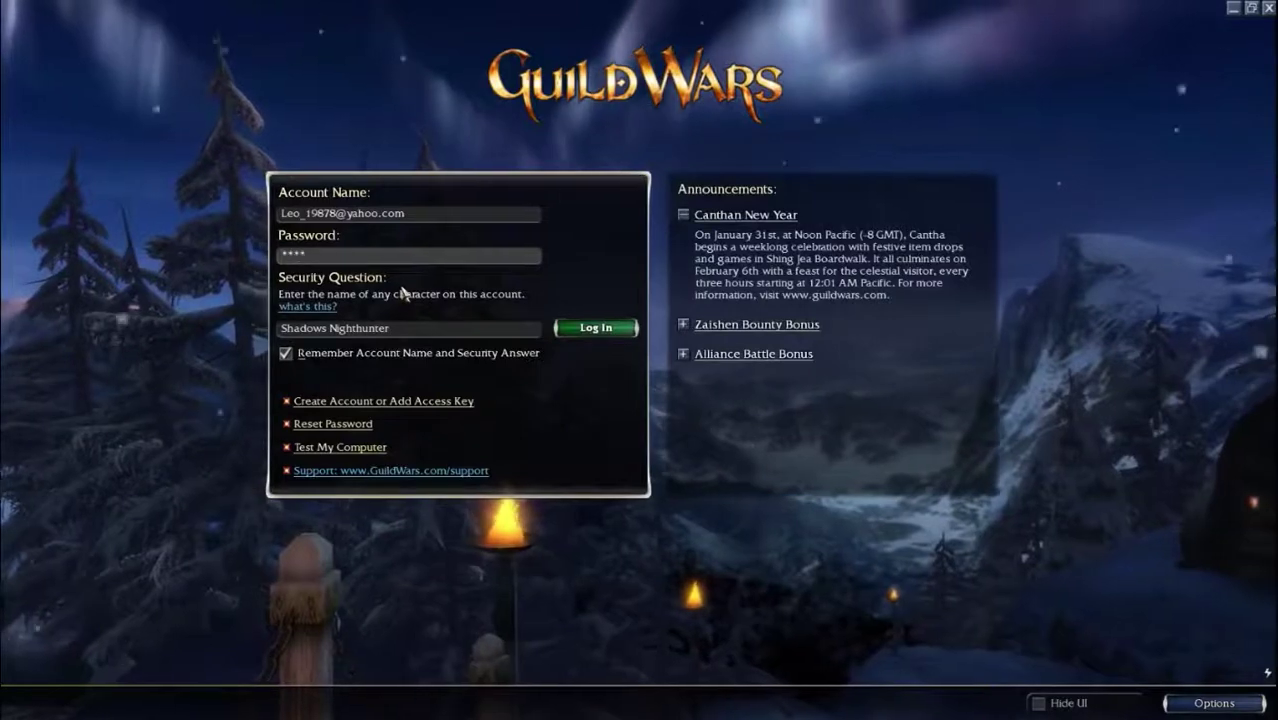
type("*****")
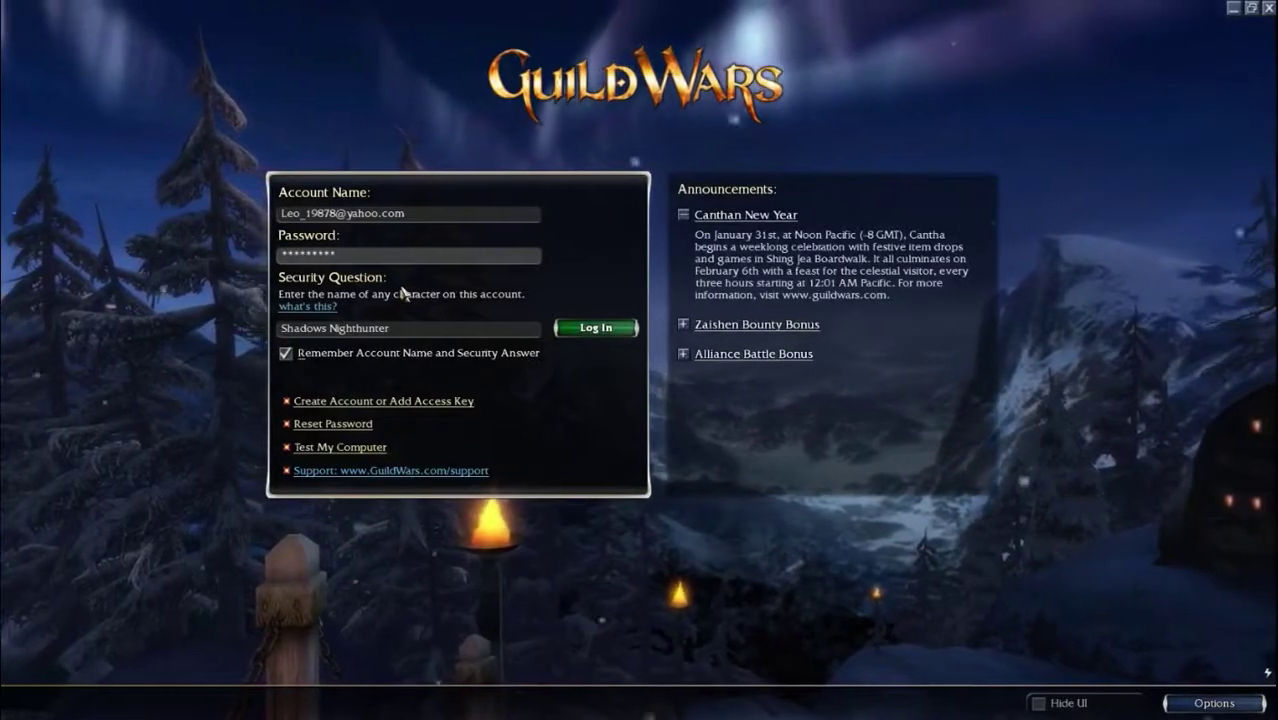
key("Return")
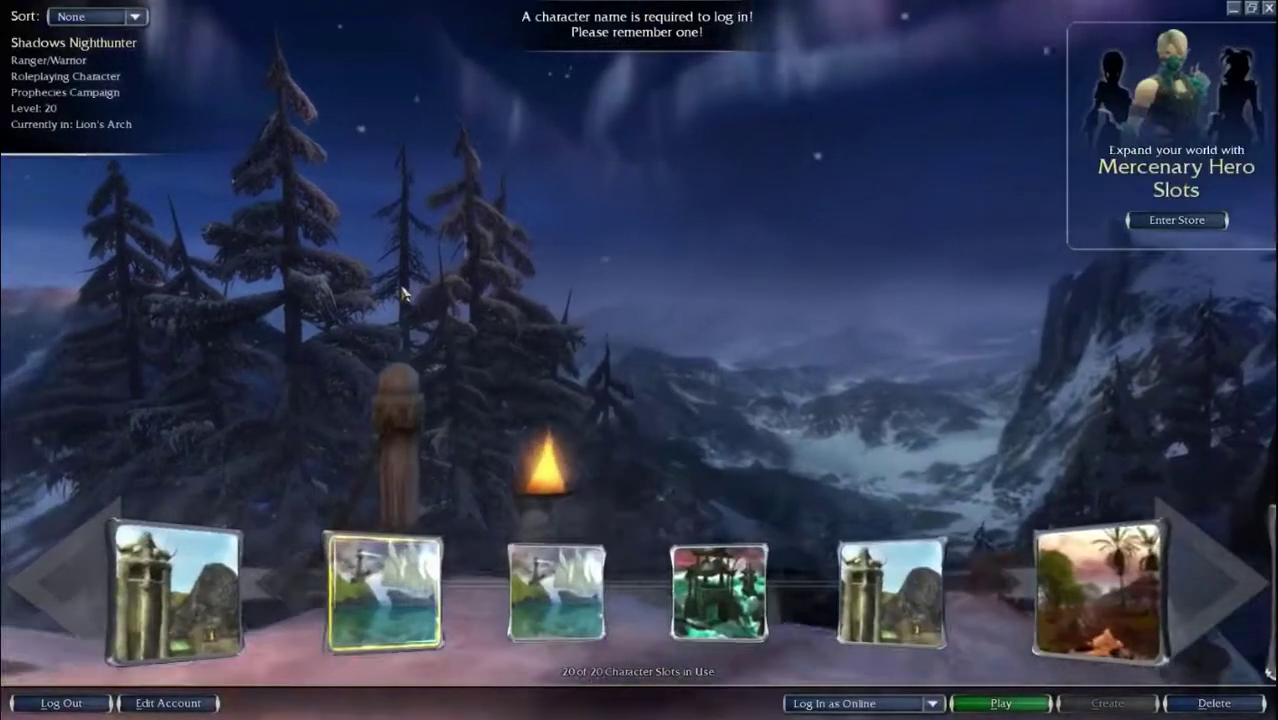
Step: Play the selected character into Lion's Arch and open the game's Menu
left_click(1000, 703)
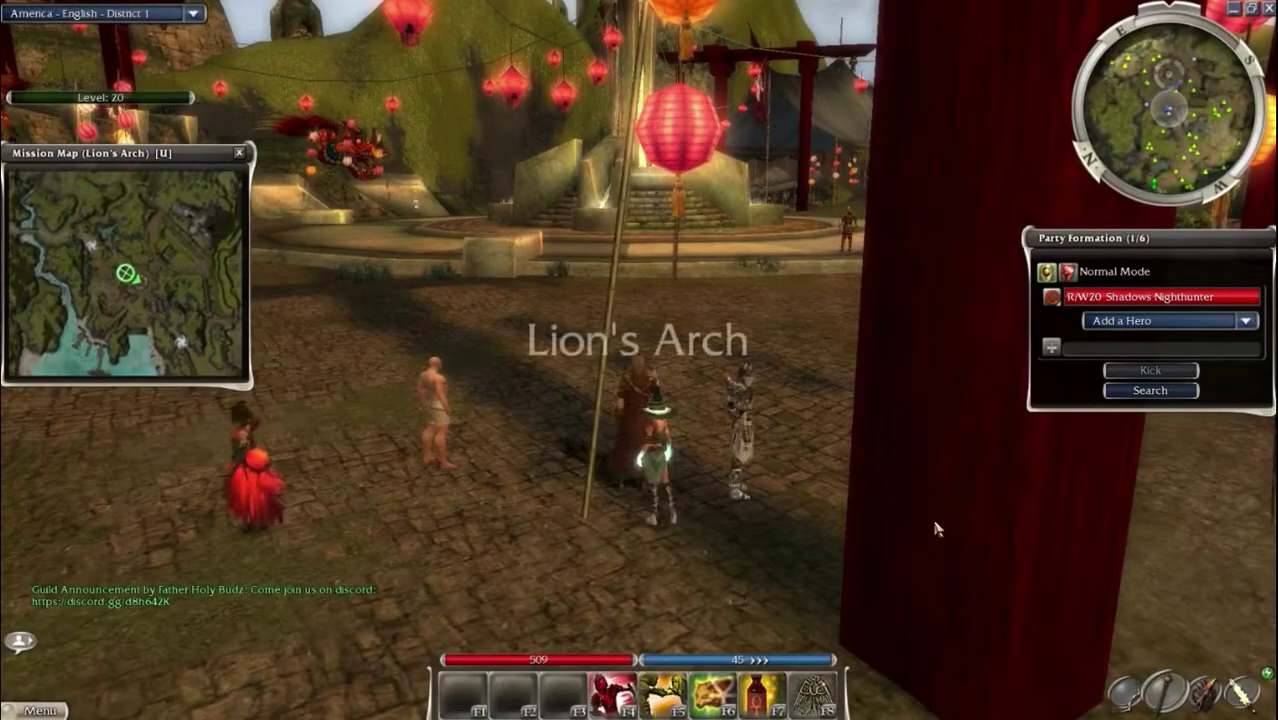
mouse_move(1266, 673)
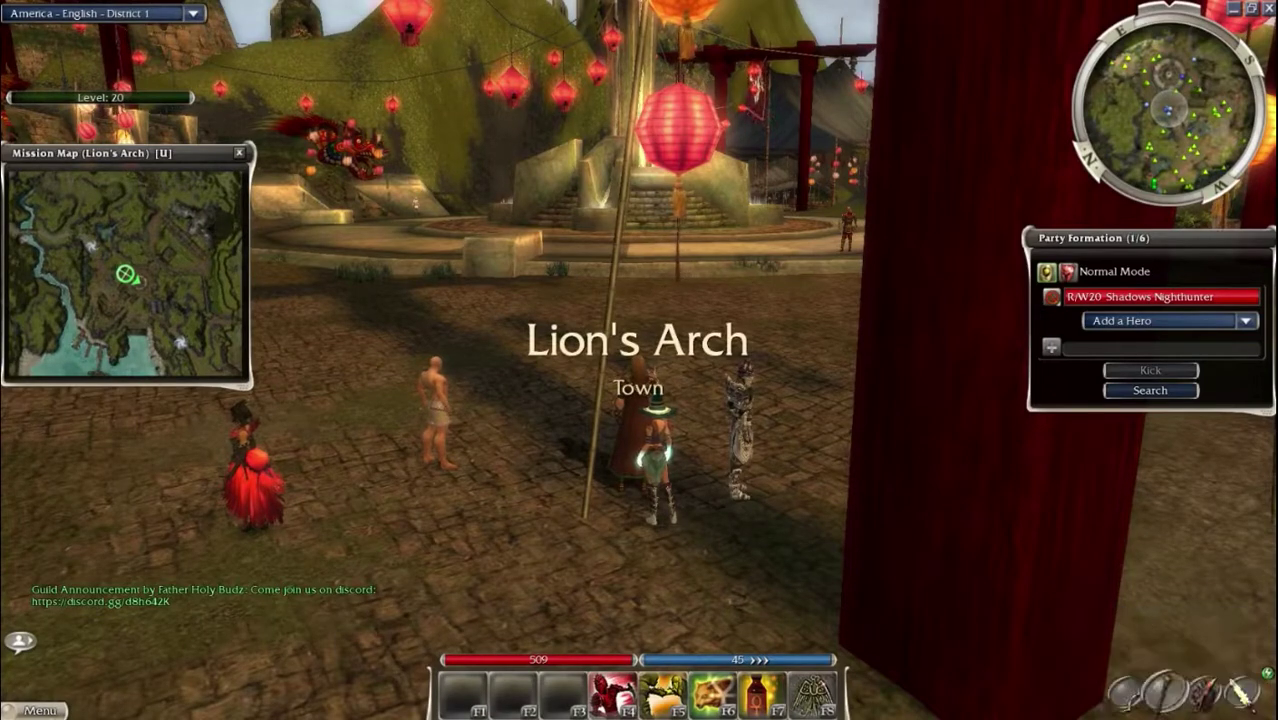
left_click(40, 710)
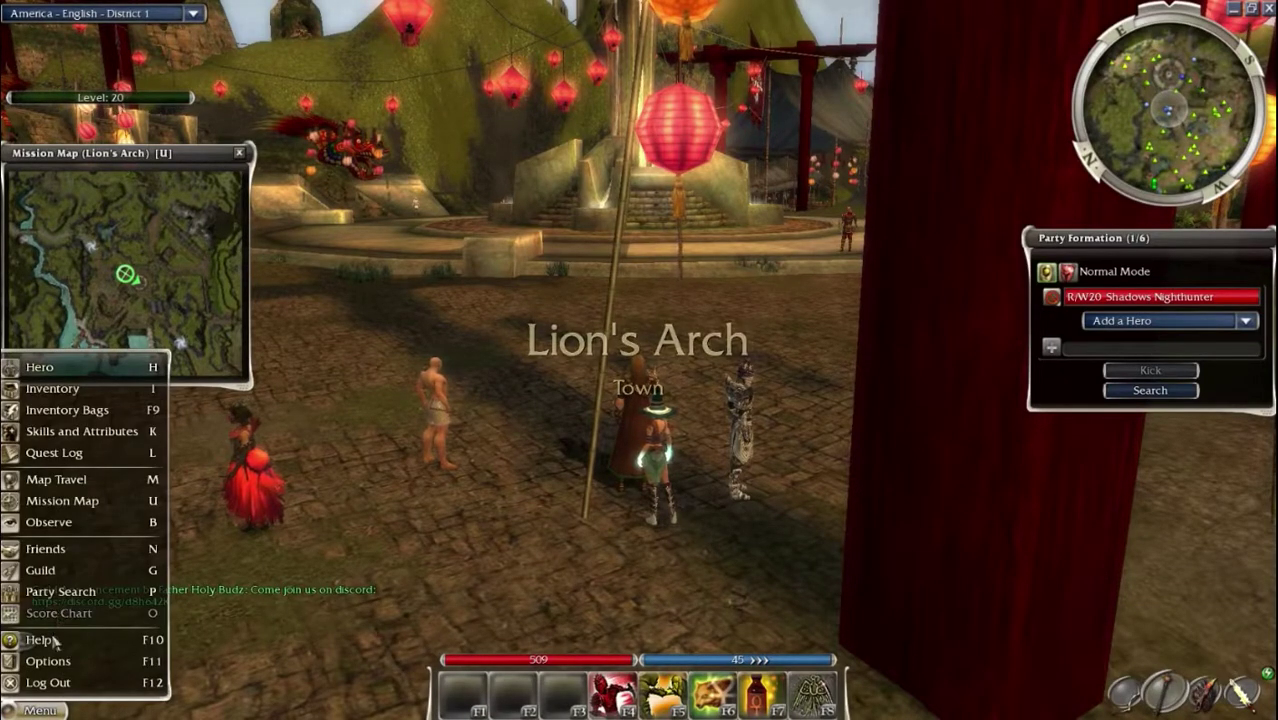
Step: In the Graphics options, keep Refresh Rate at 50 Hz and run Auto Detect
key("F11")
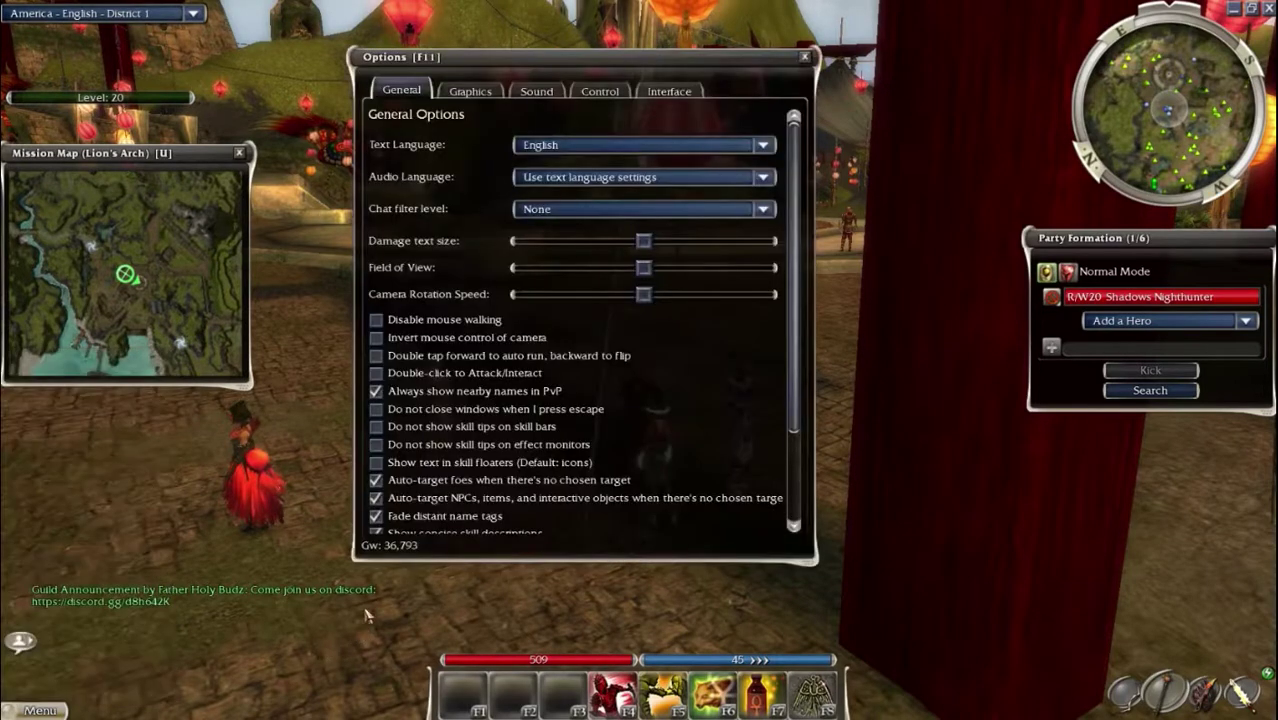
left_click(467, 92)
left_click(642, 155)
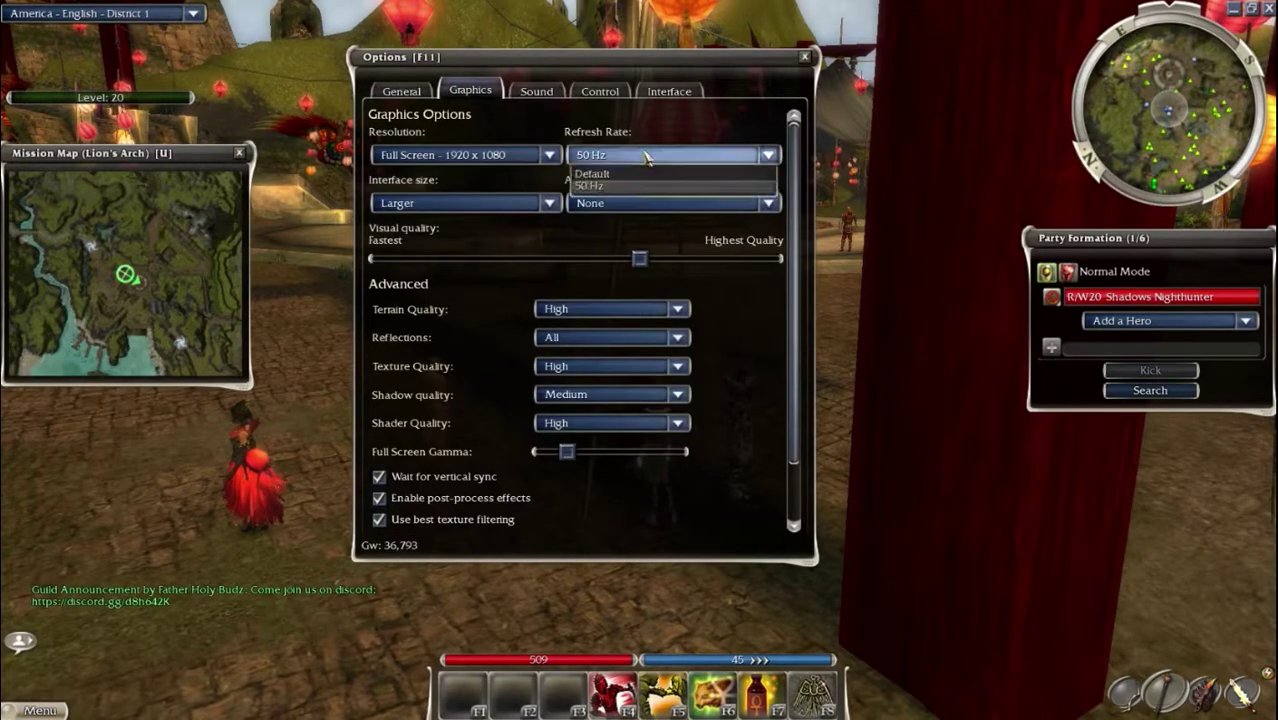
left_click(600, 186)
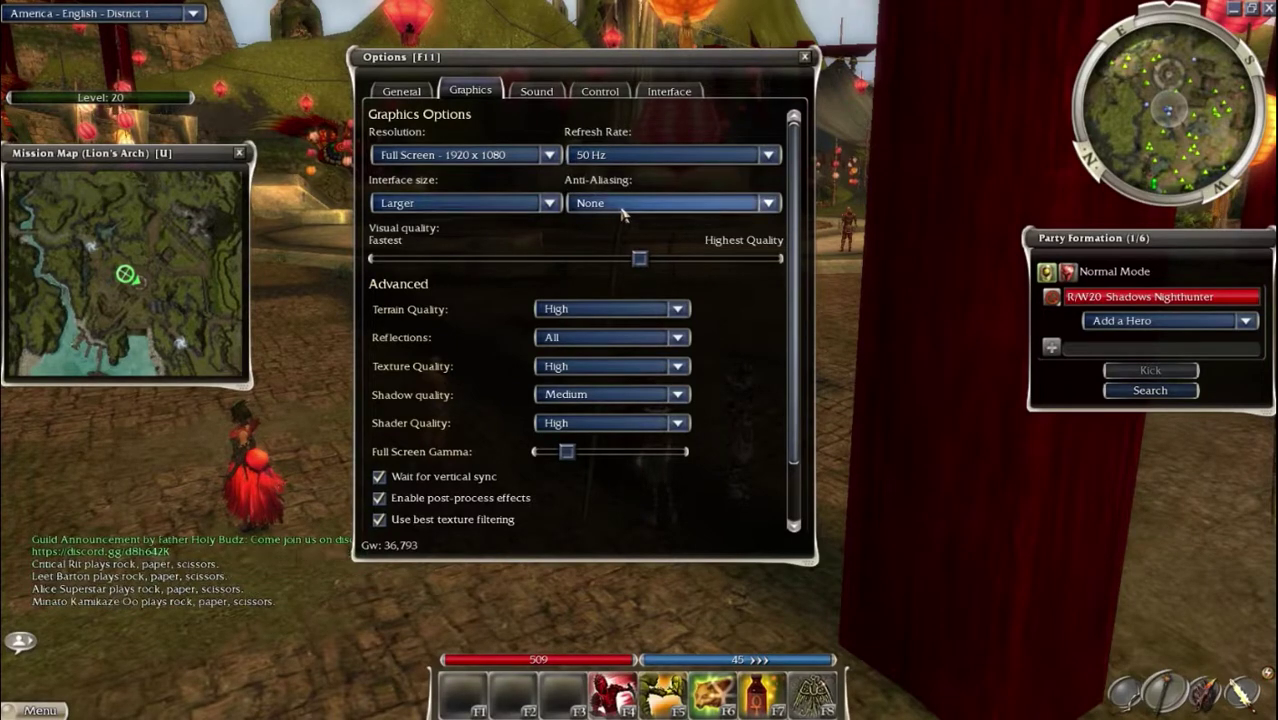
scroll(497, 318, "down", 2)
scroll(497, 323, "down", 1)
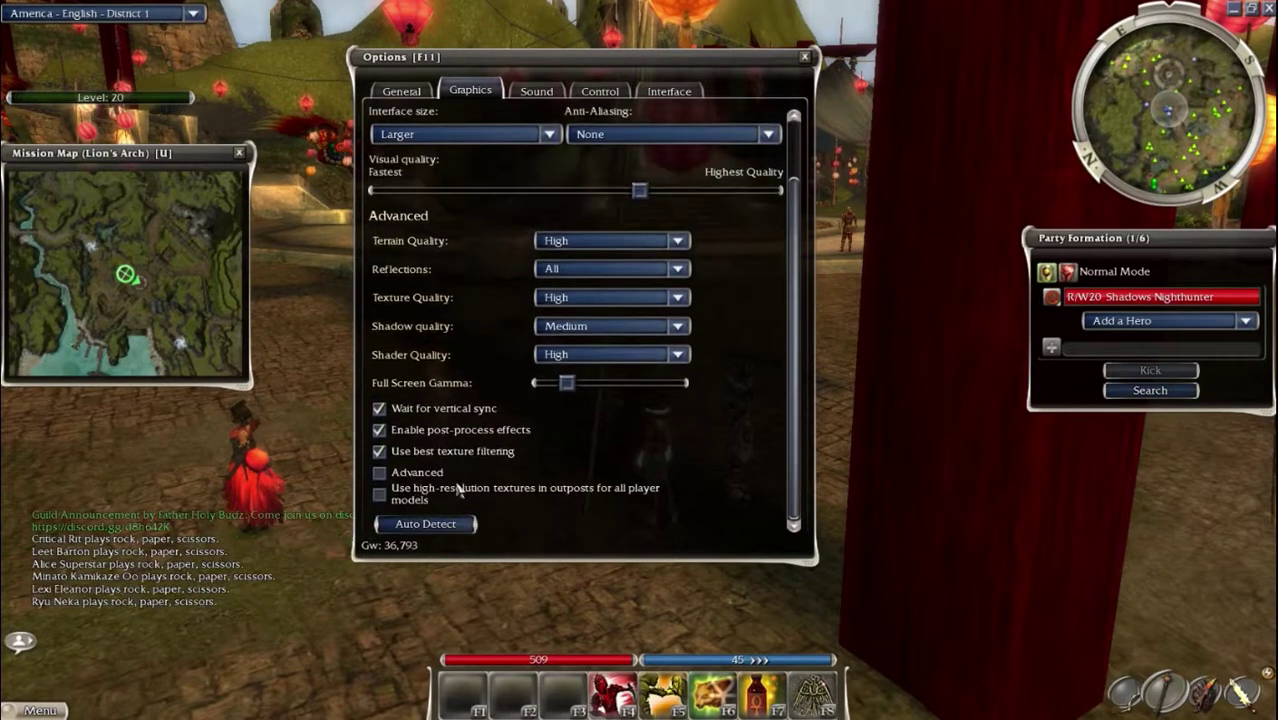
left_click(440, 530)
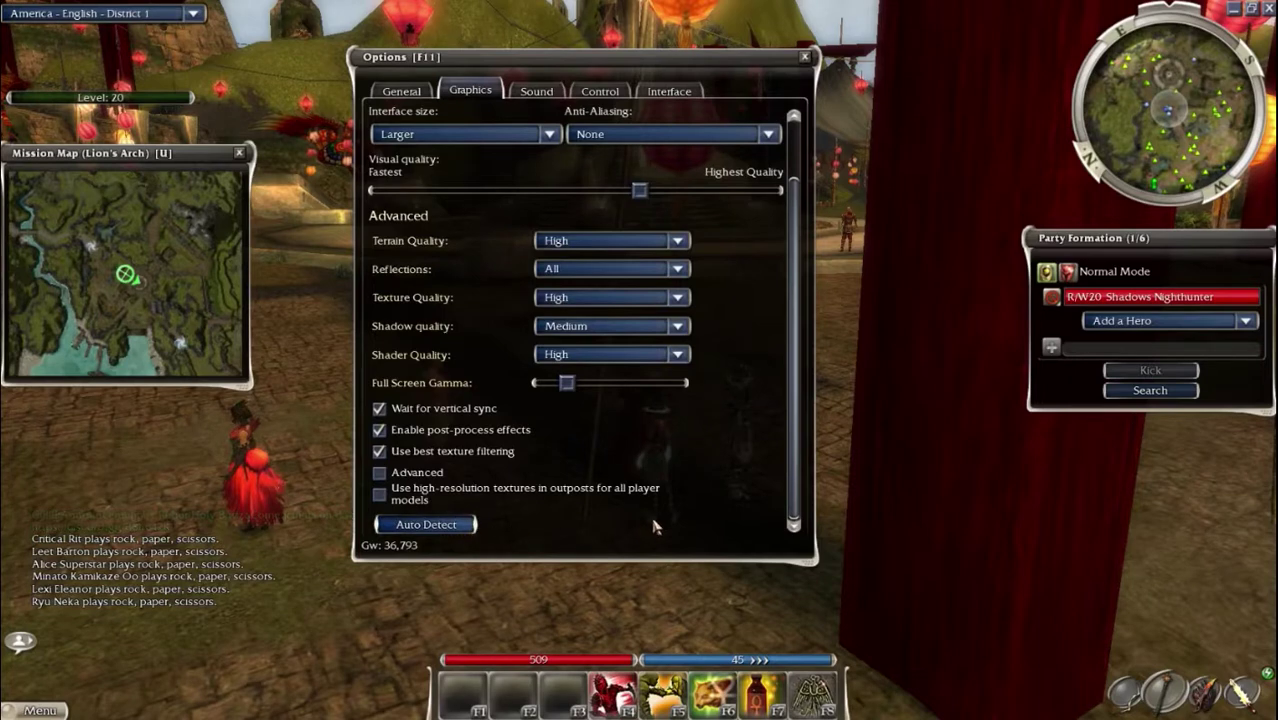
Step: Close the Options window and choose Log Out from the main Menu
scroll(643, 508, "up", 3)
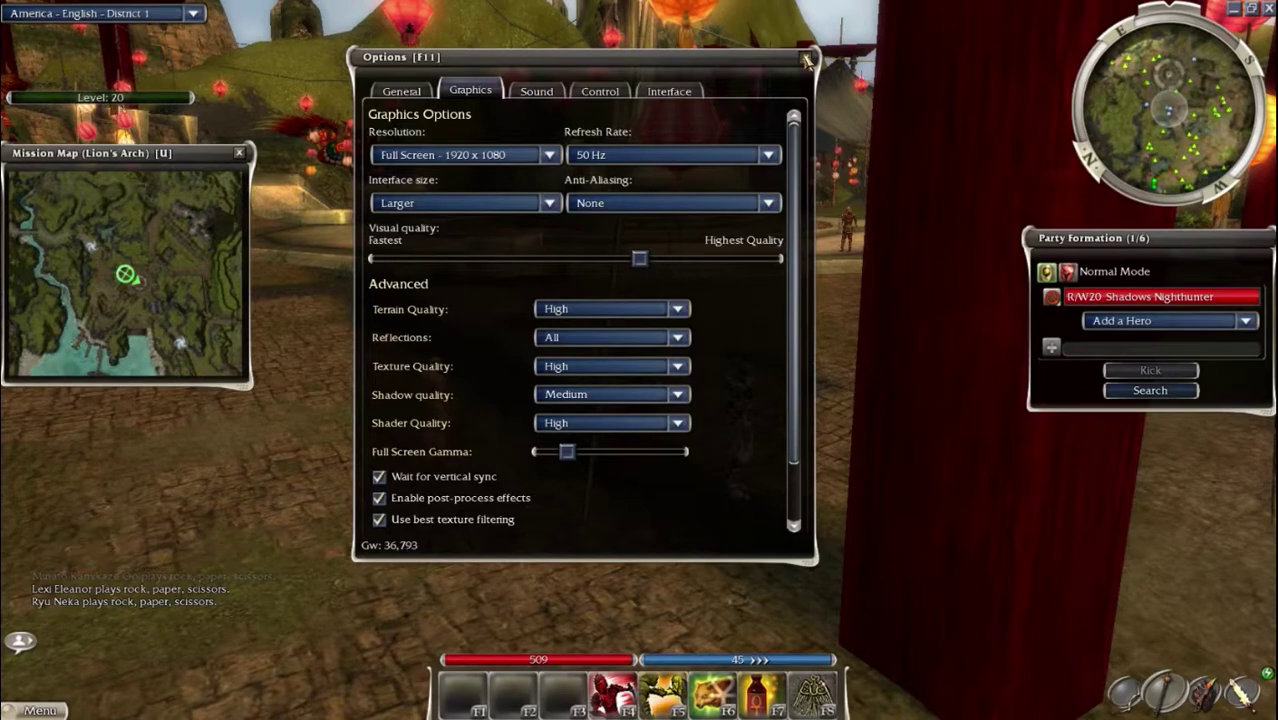
left_click(808, 61)
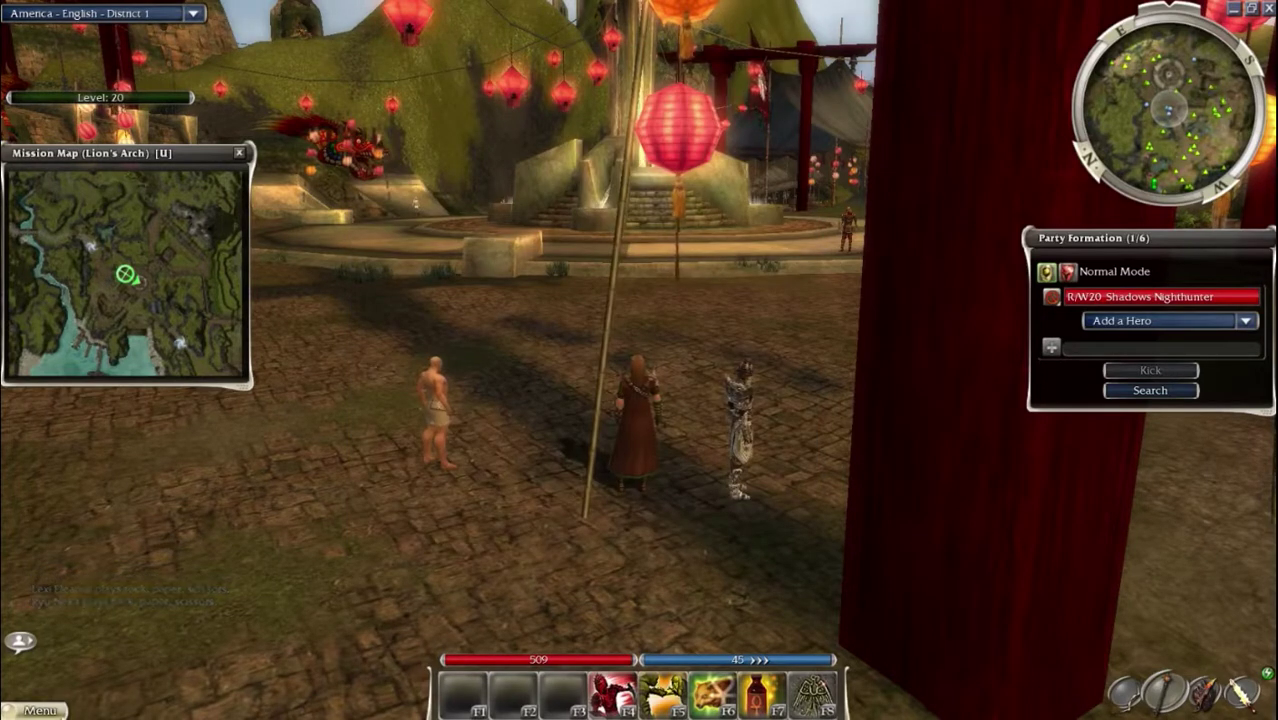
left_click(40, 710)
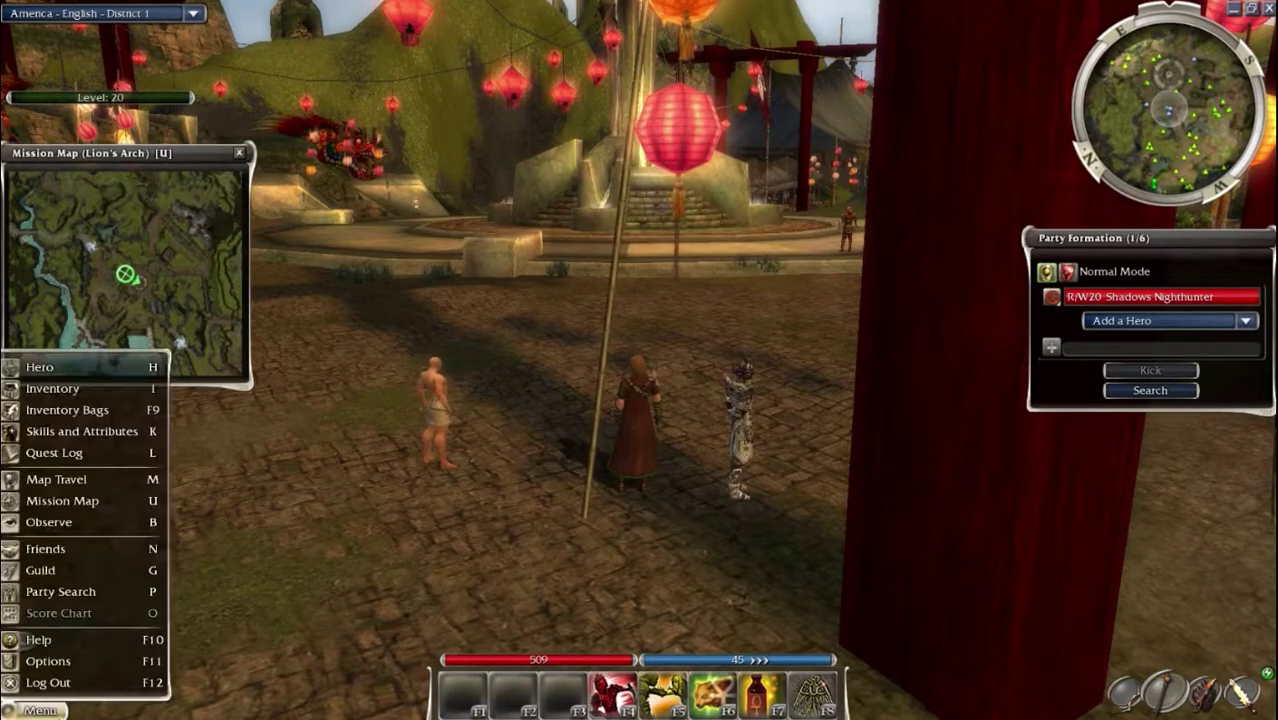
left_click(60, 684)
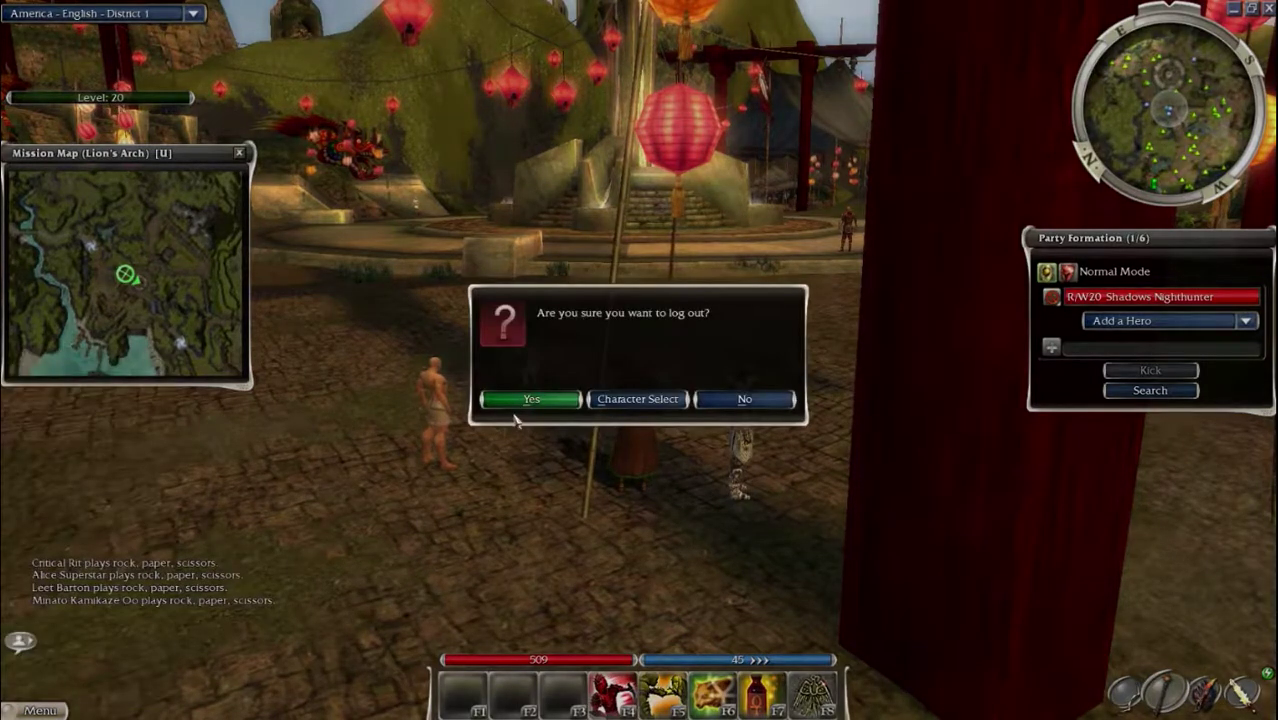